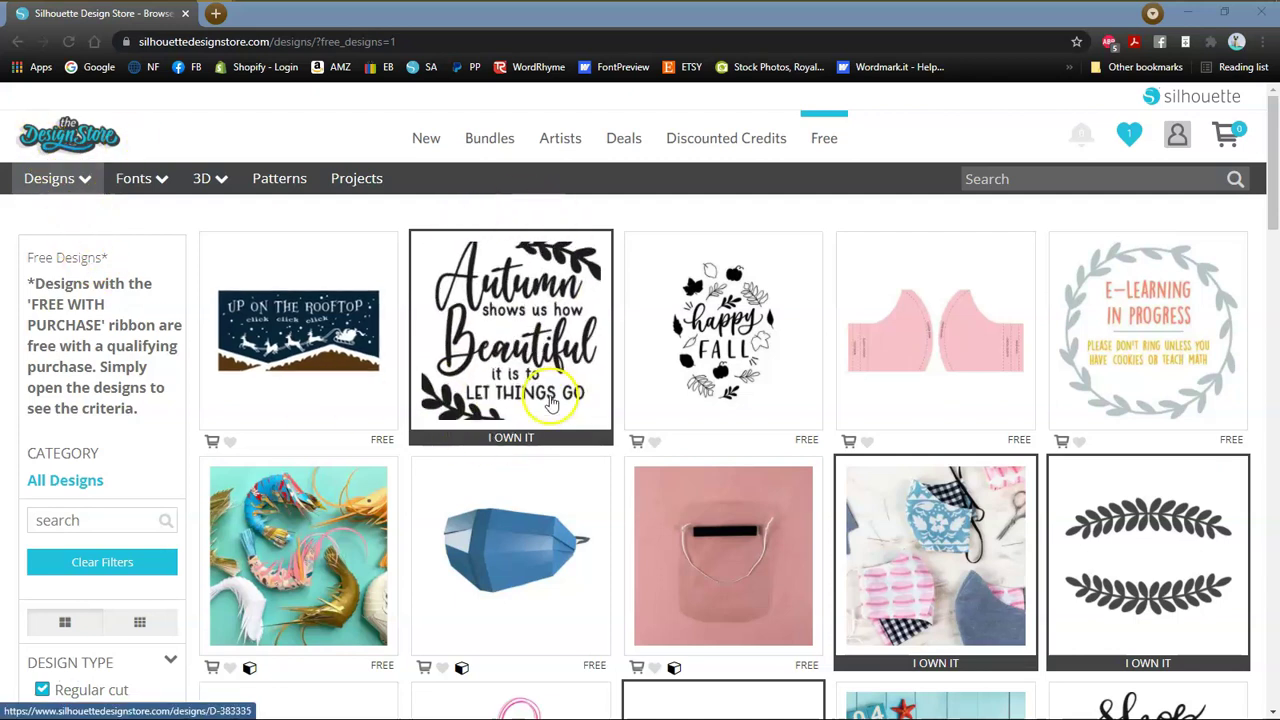
Step: Move the browser aside to show the 'Autumn Beautiful' design in Silhouette Studio
drag(418, 20, 737, 80)
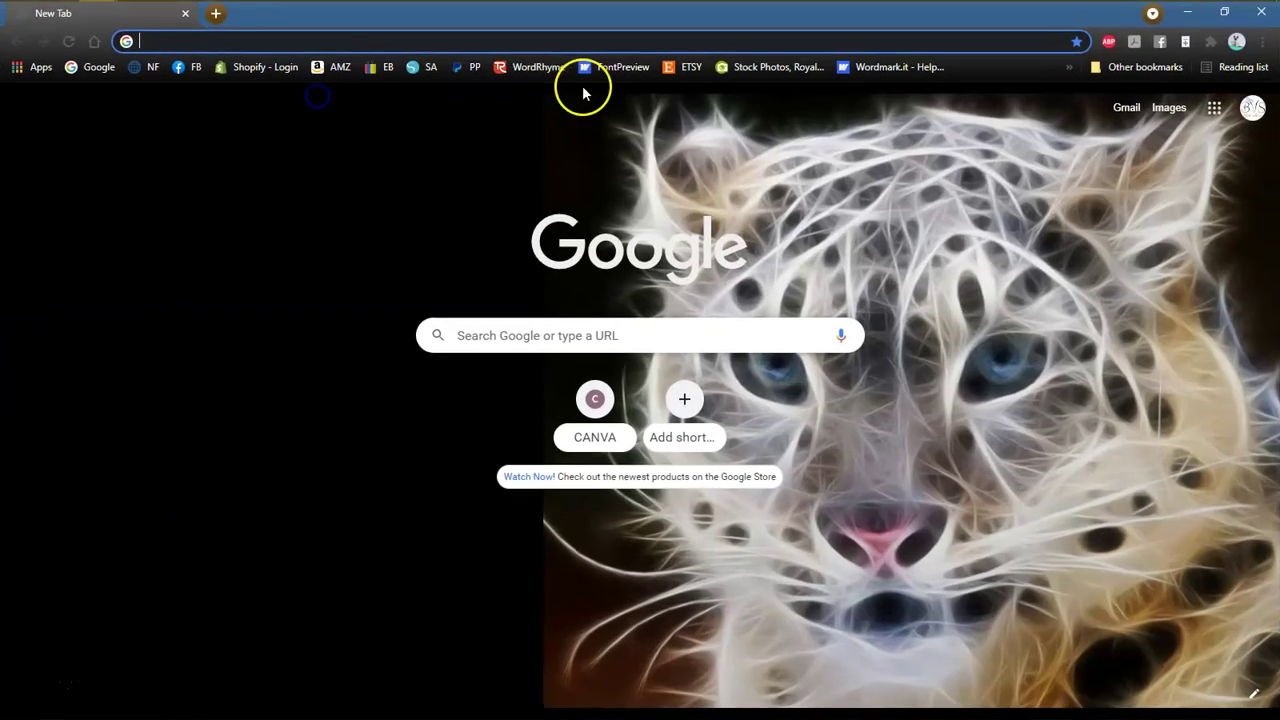
Step: Search Google for 'silhouette america' and open the silhouetteamerica.com homepage
click(501, 338)
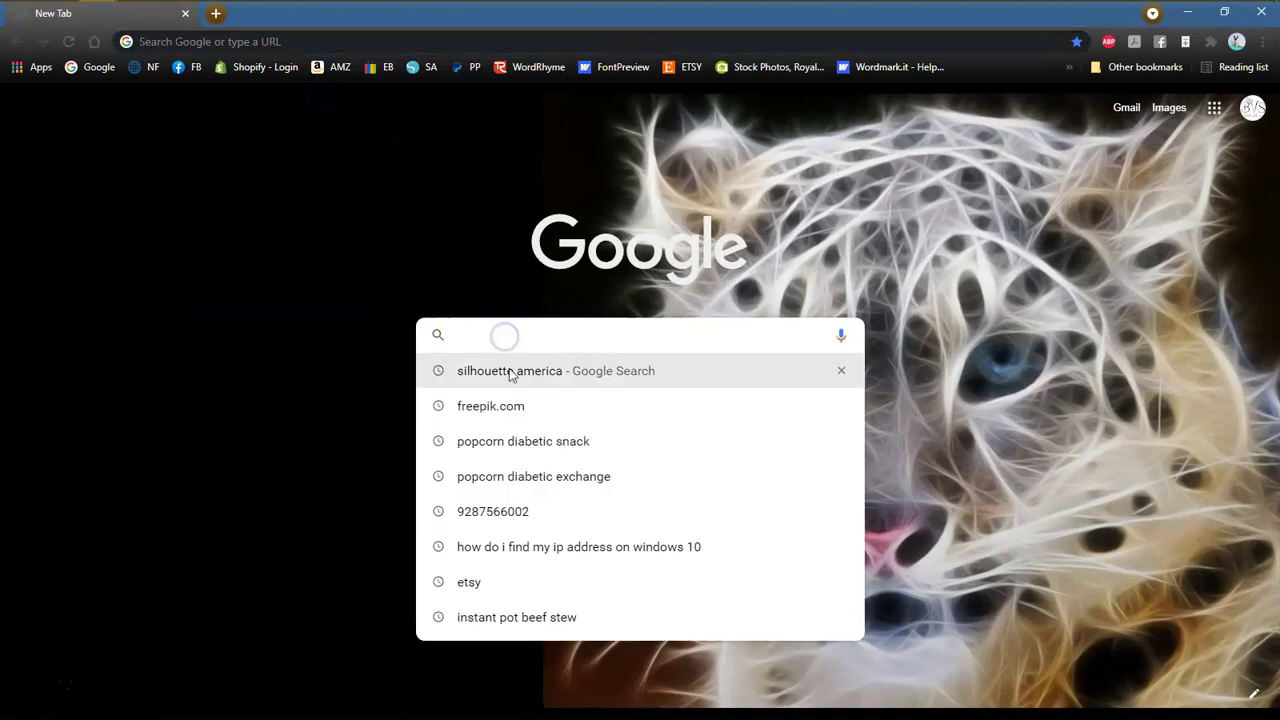
click(506, 372)
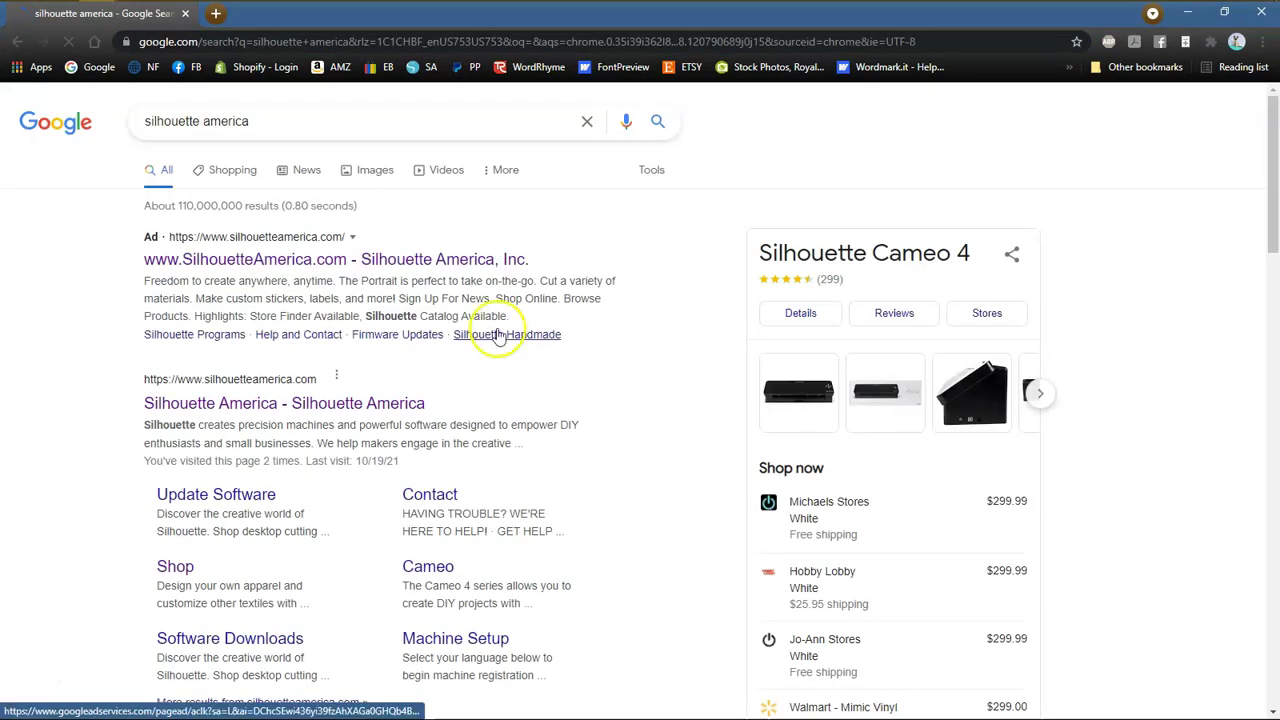
click(249, 404)
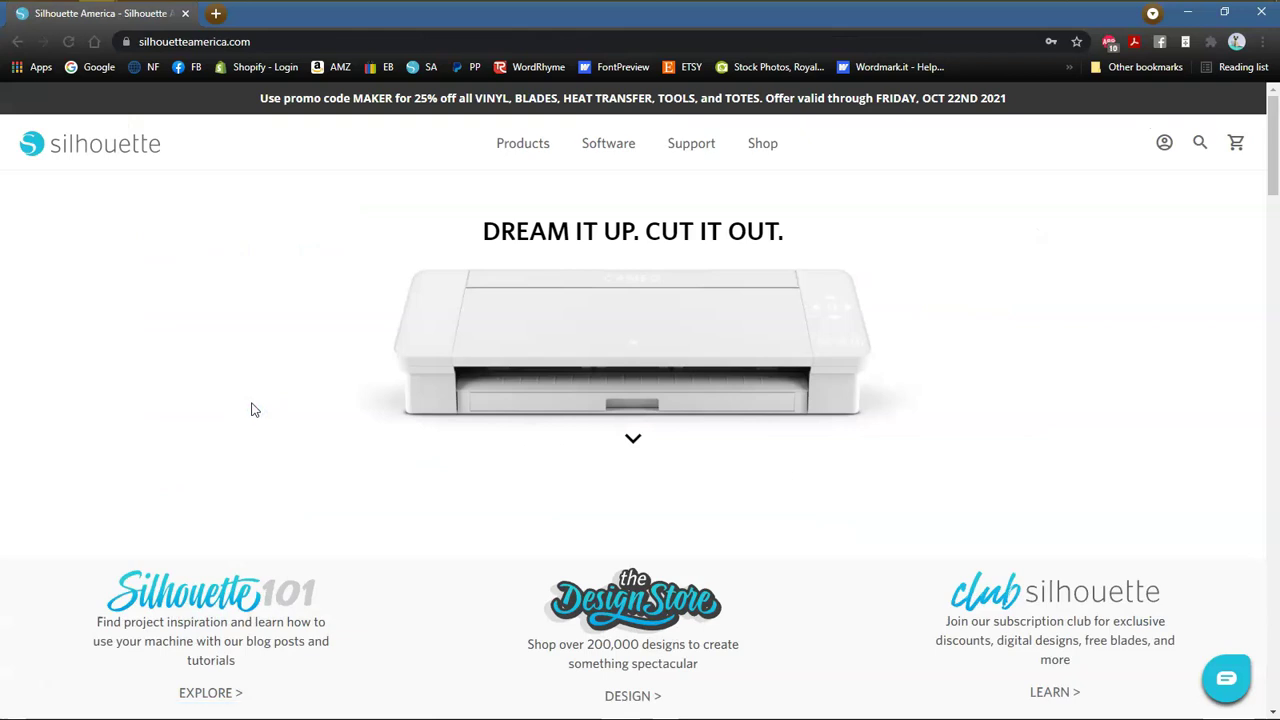
Step: Sign in to the Silhouette America account, then shift the browser right to reveal Silhouette Studio
click(503, 395)
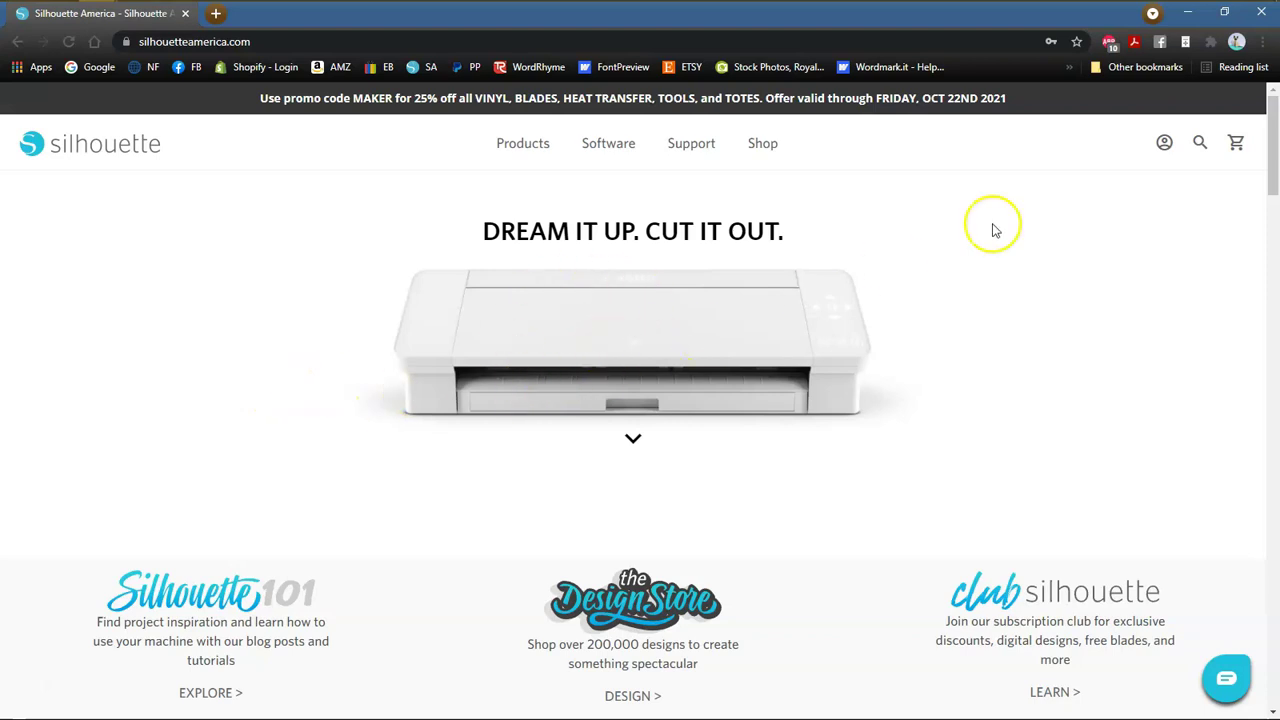
click(1165, 144)
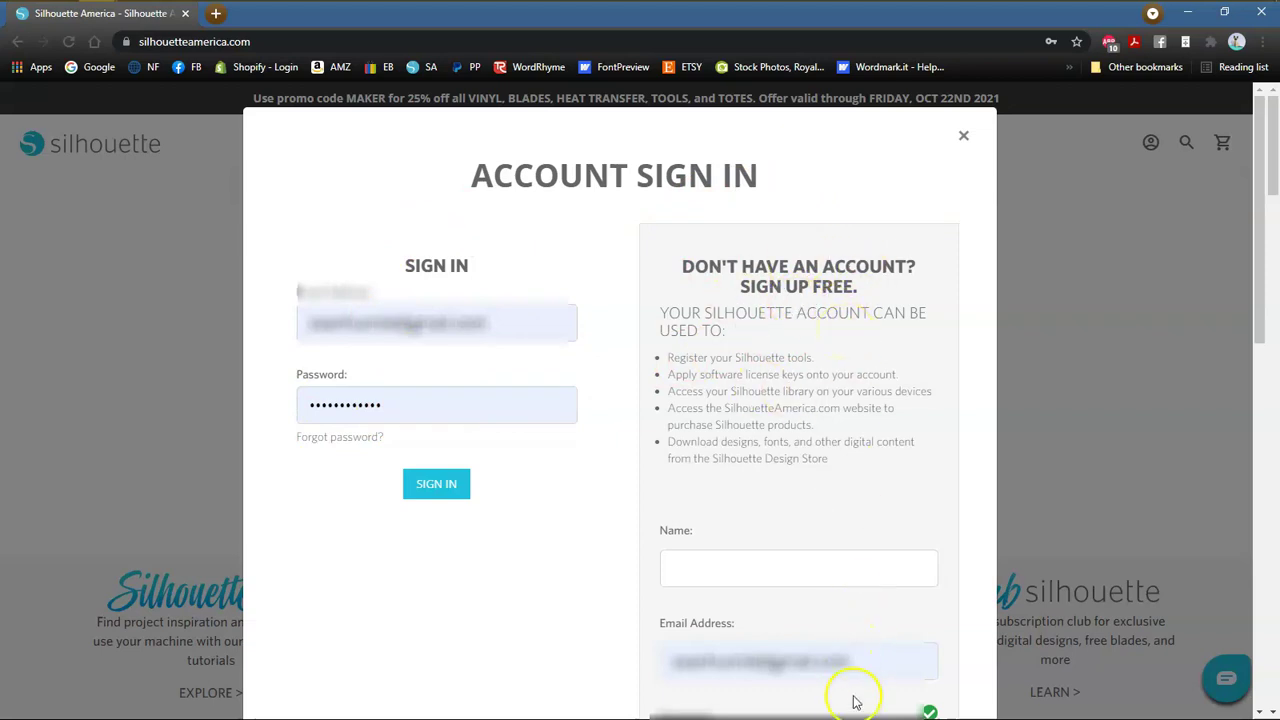
click(440, 490)
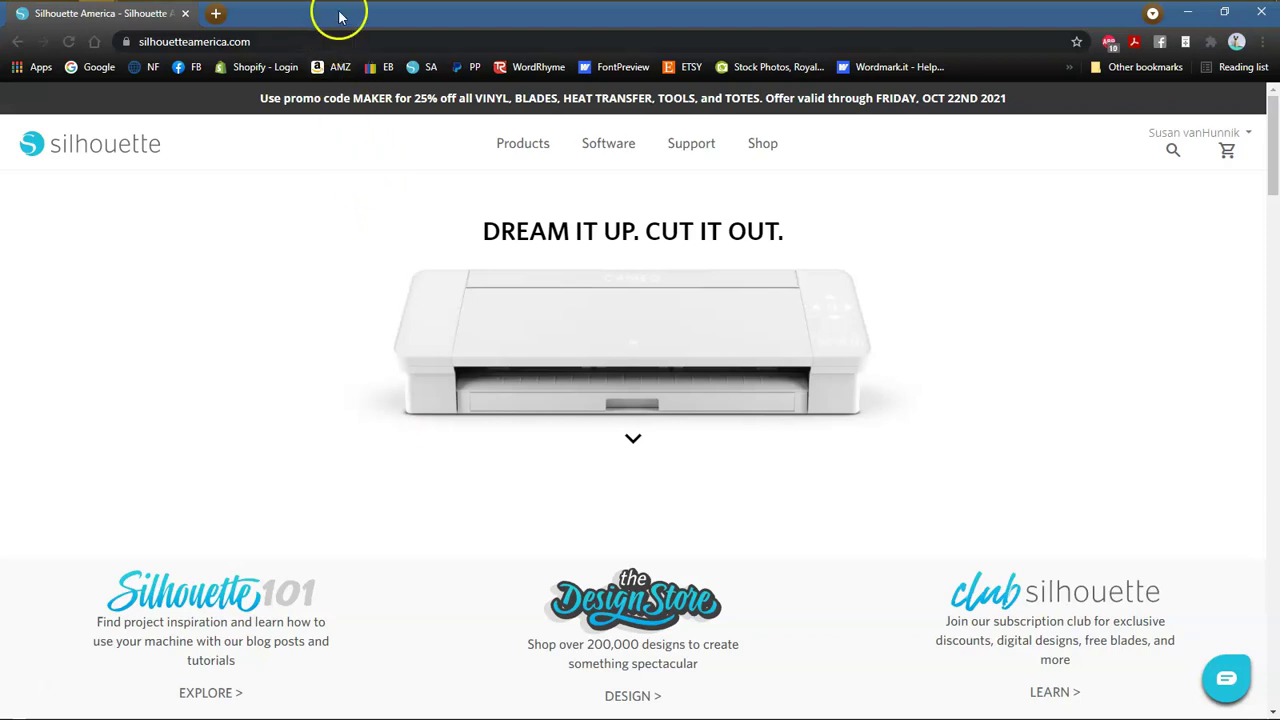
mouse_move(335, 20)
drag(334, 20, 1279, 52)
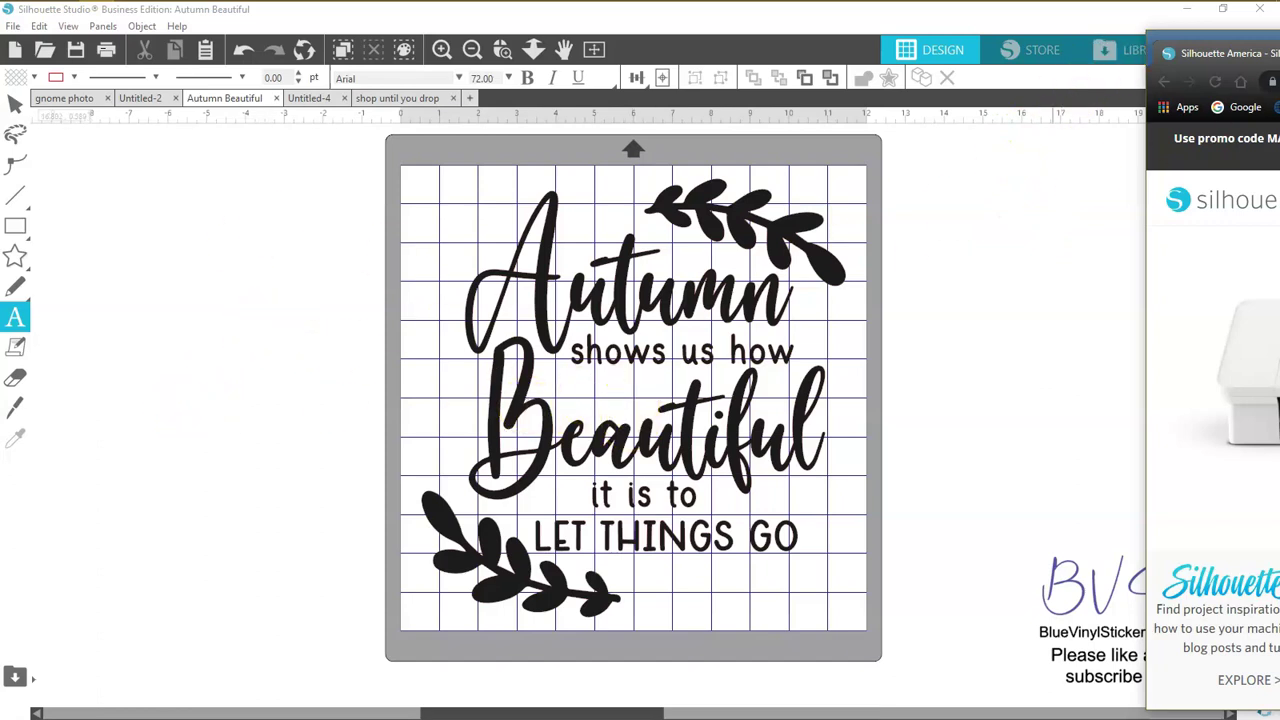
Step: Center the Chrome window and maximize it over Silhouette Studio
drag(1279, 59, 524, 90)
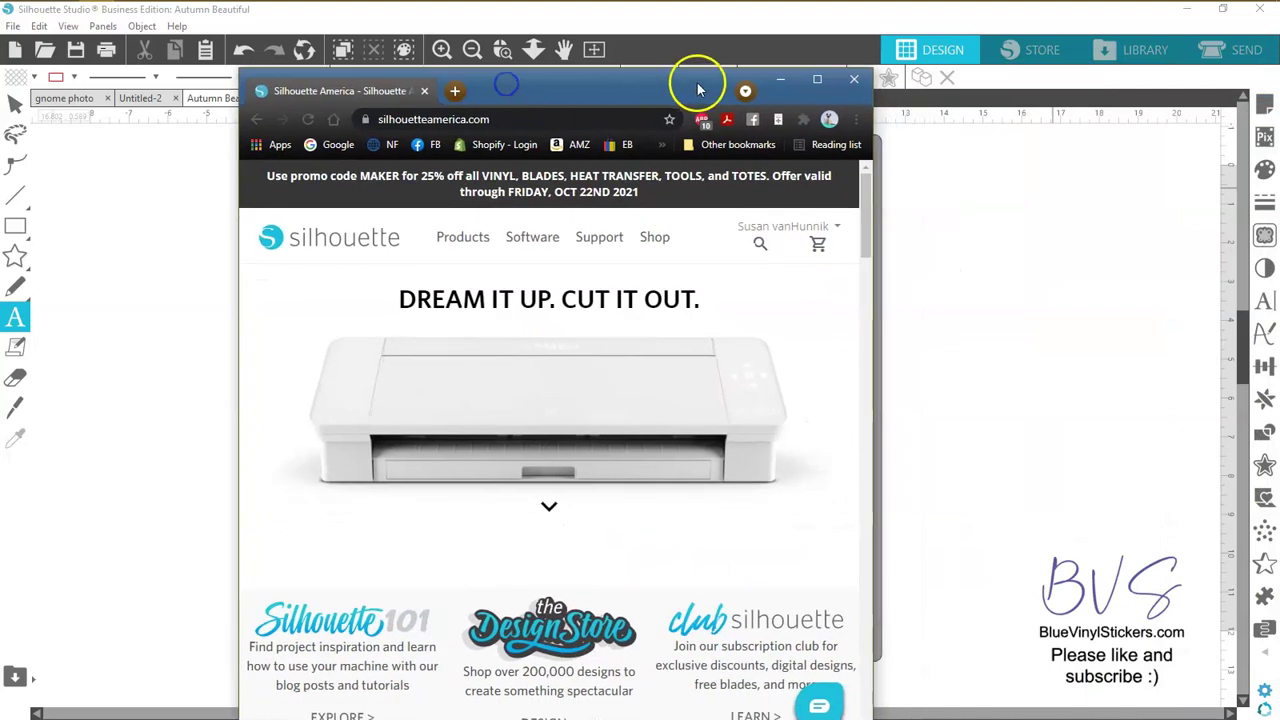
click(817, 80)
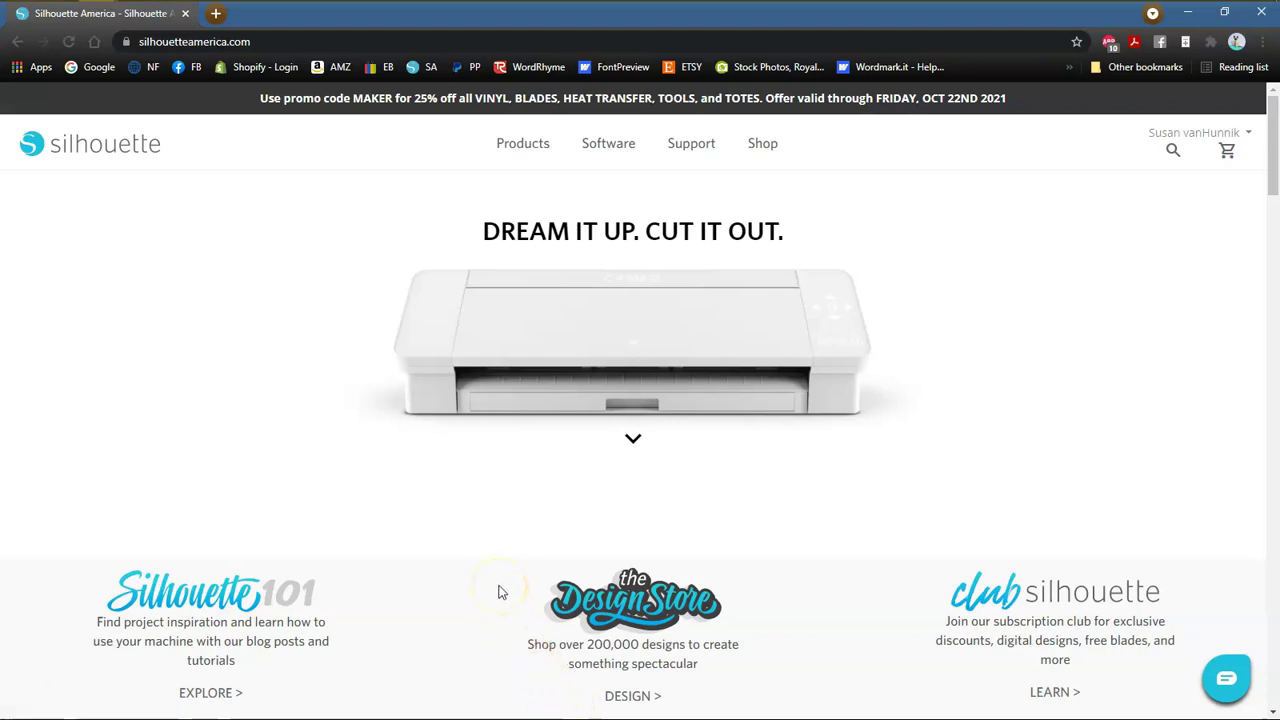
Step: Open the Design Store homepage in a new tab, then move the browser off the Studio canvas
click(628, 700)
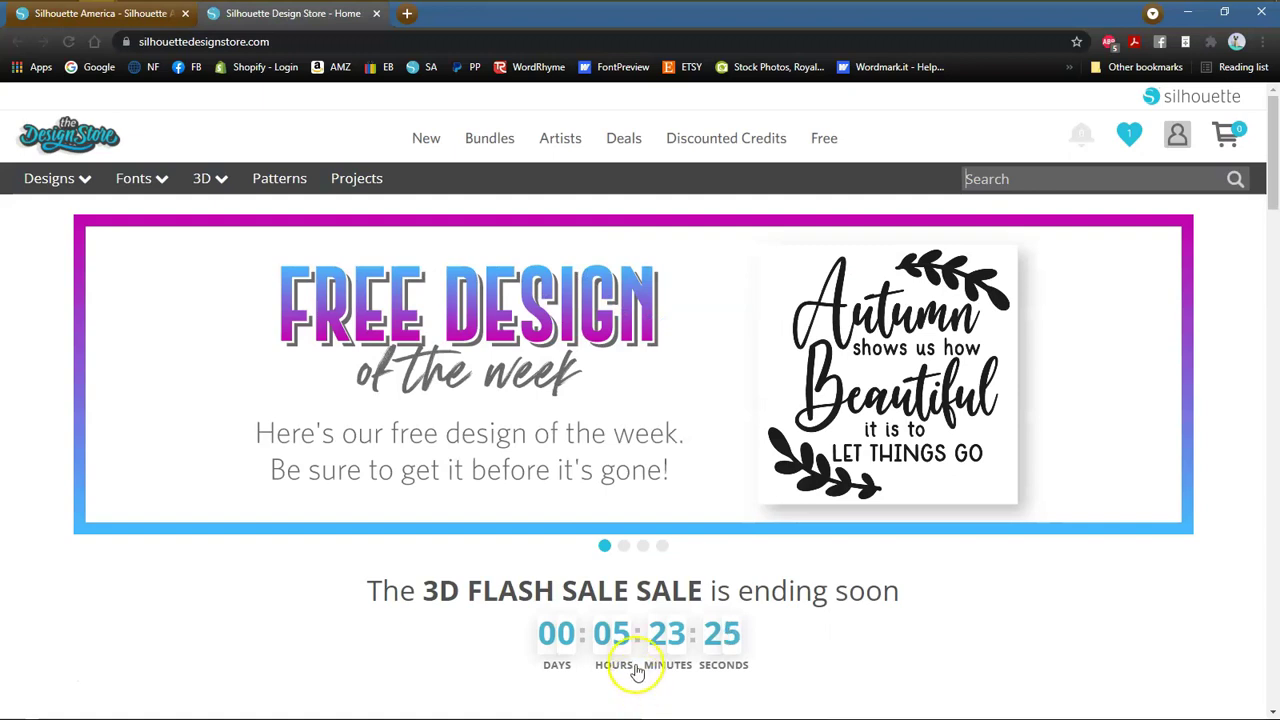
drag(555, 20, 1123, 186)
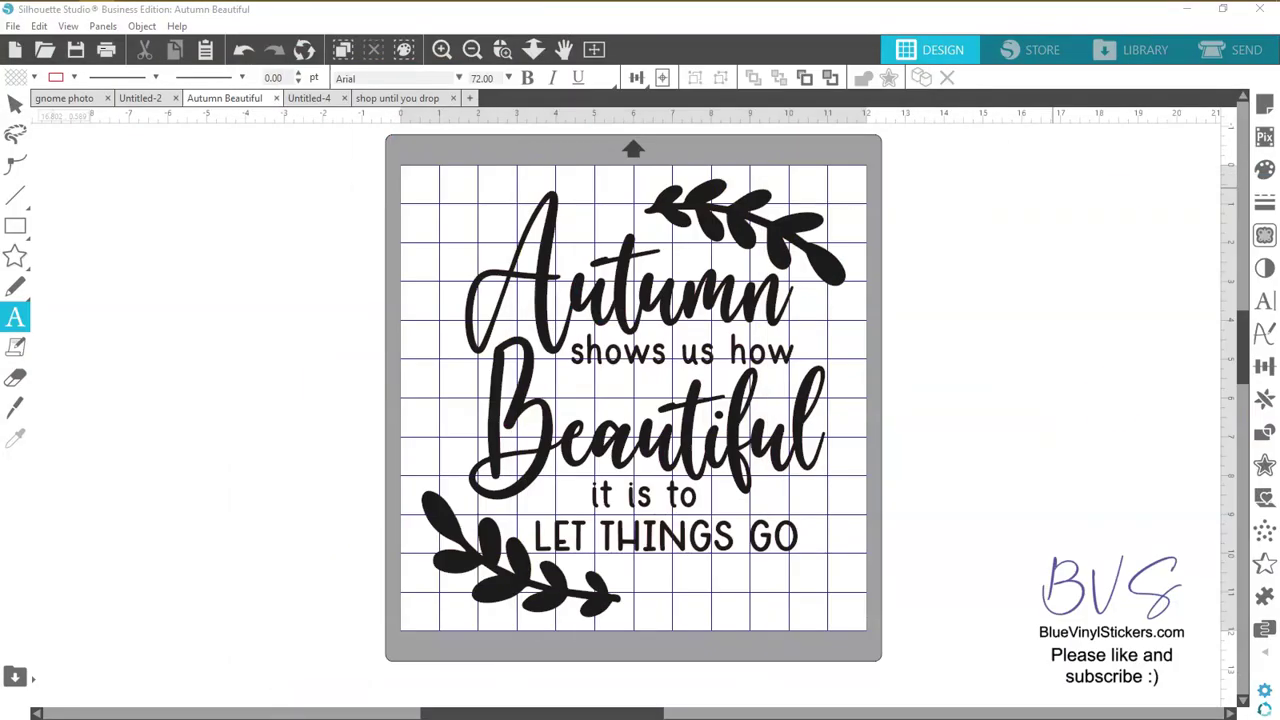
Step: Launch the Design Store from Studio's STORE tab, maximize it, and close the duplicate tab
click(1033, 57)
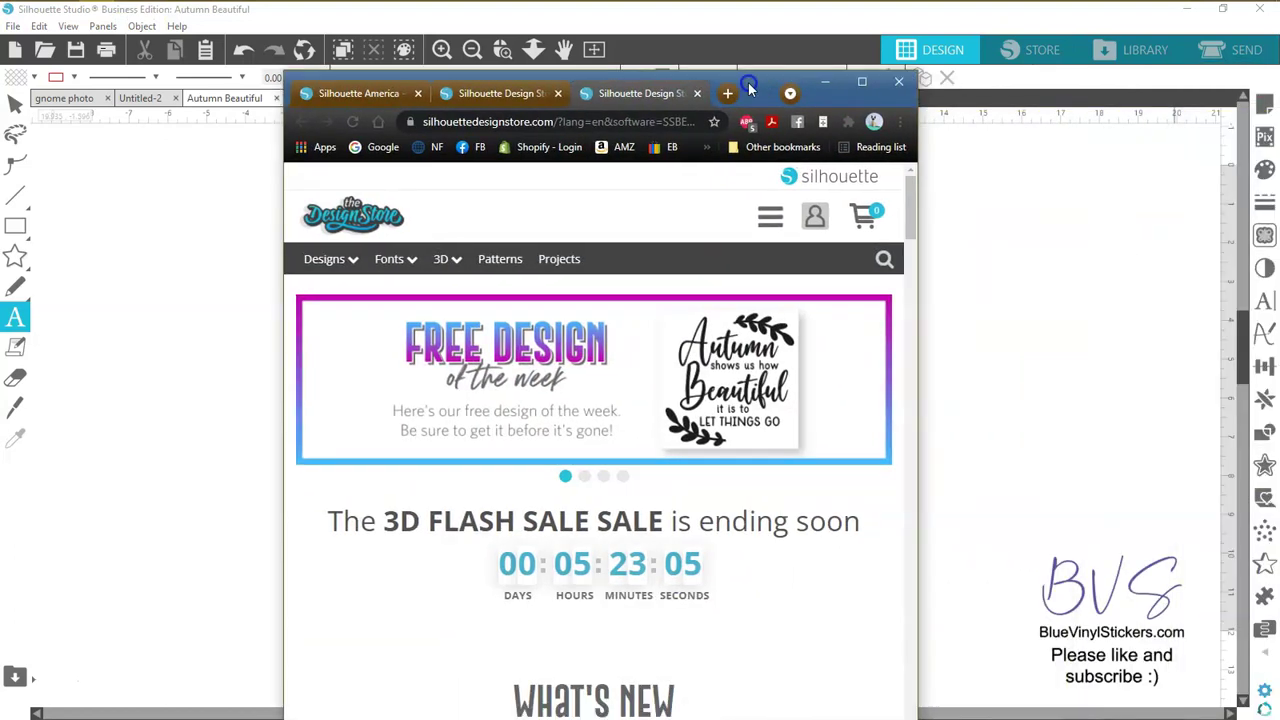
click(824, 52)
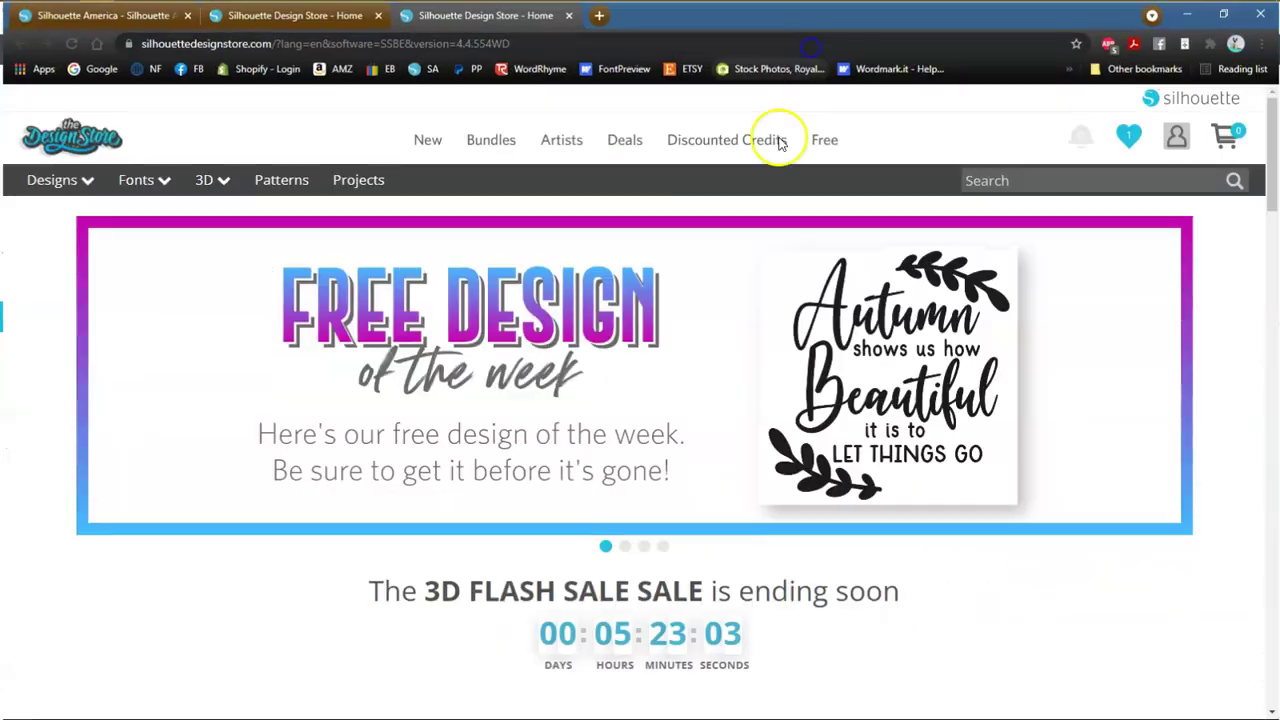
click(814, 46)
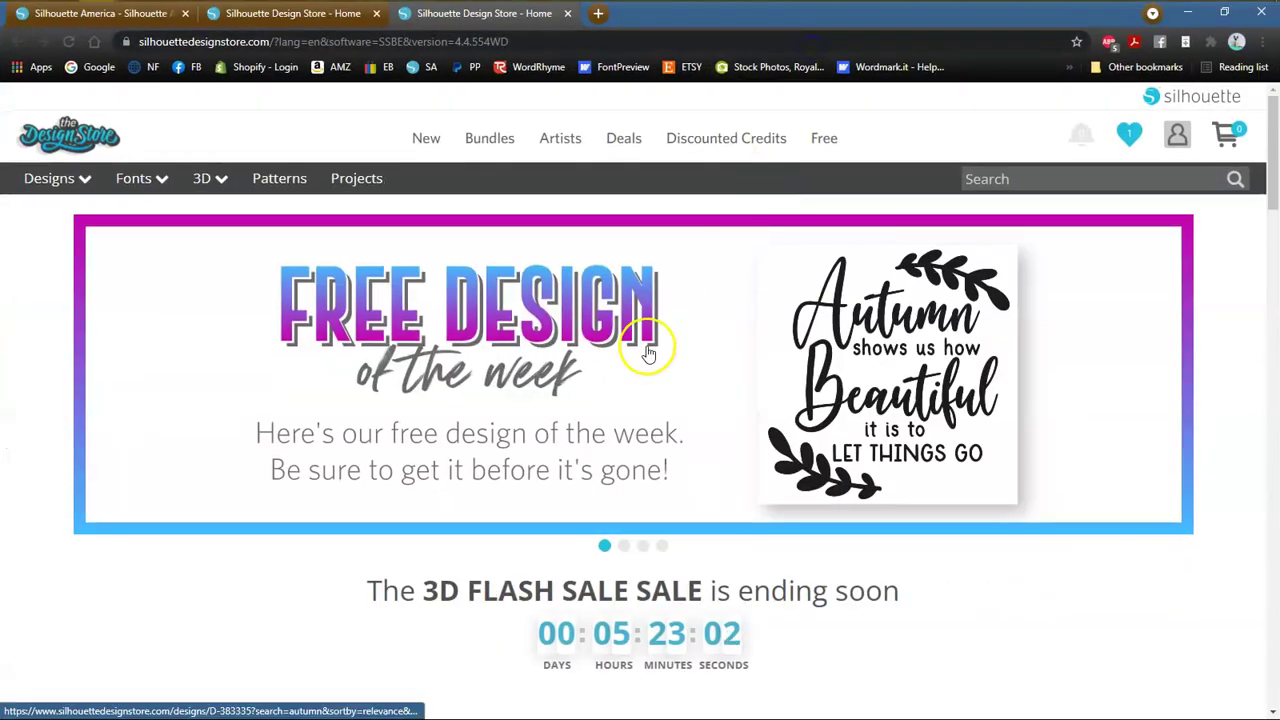
click(567, 13)
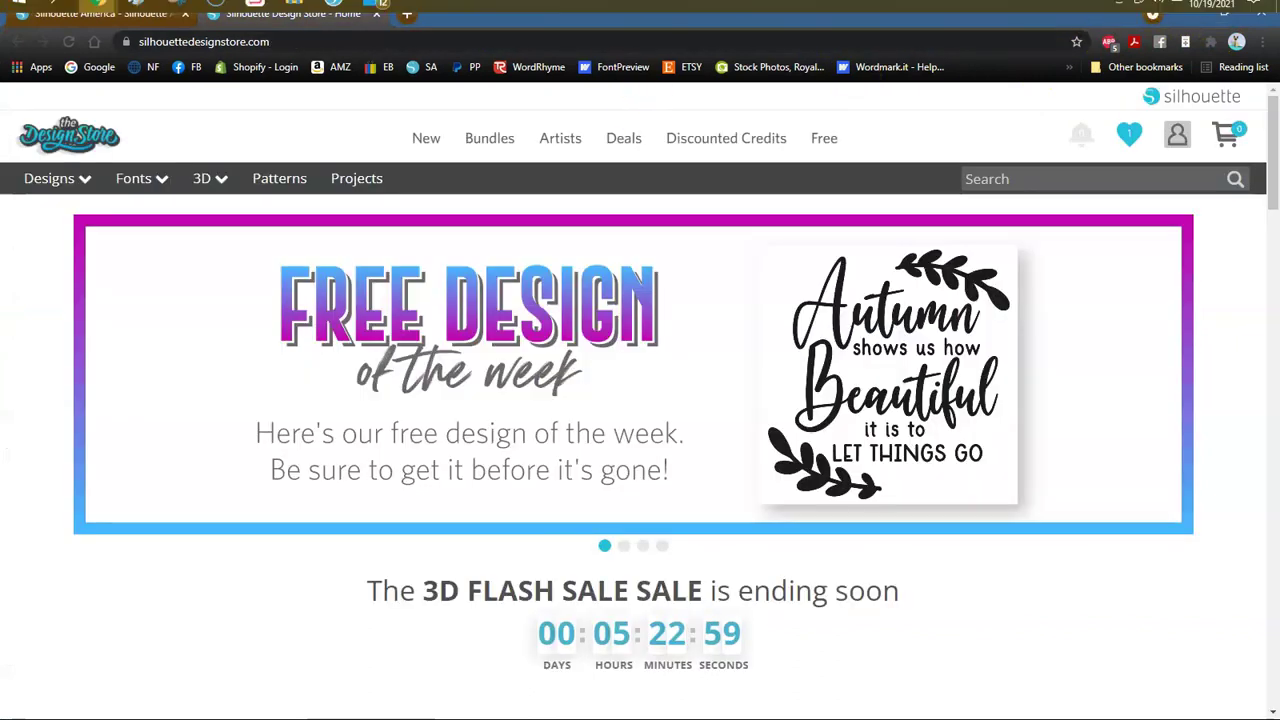
Step: Arrange the browser on the left and a narrowed Silhouette Studio window on the right
click(1224, 13)
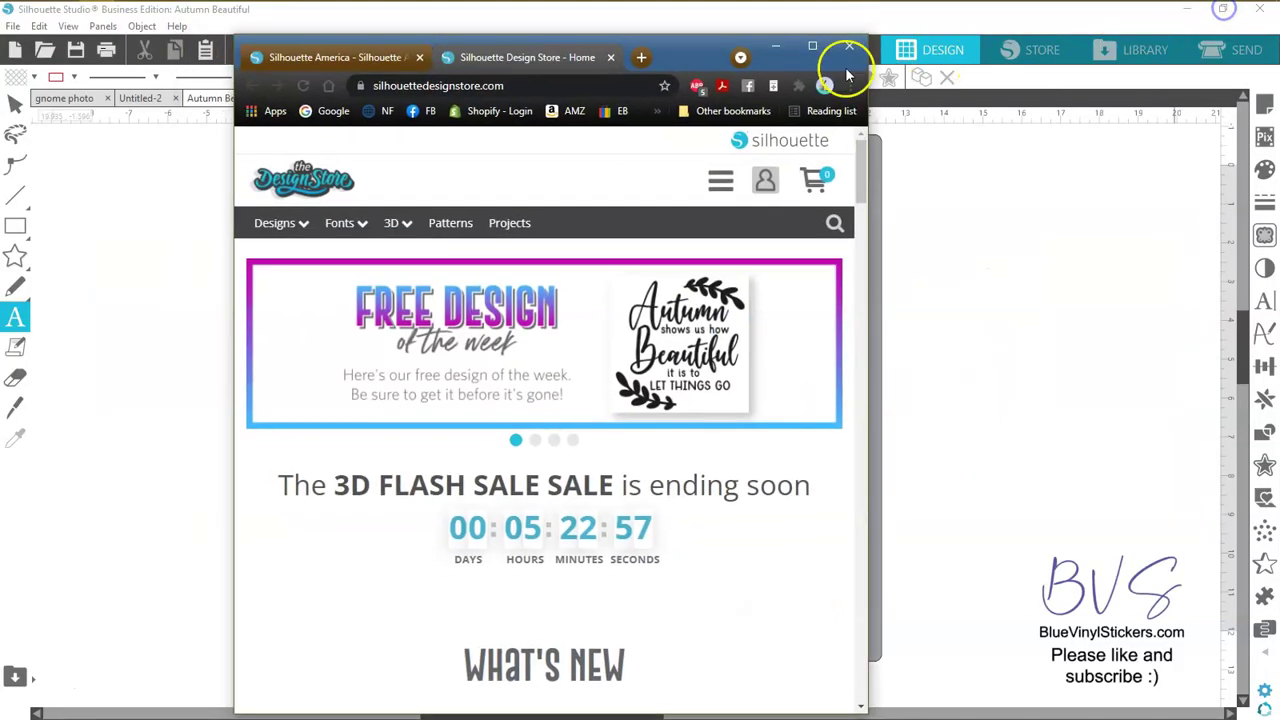
drag(671, 46, 447, 33)
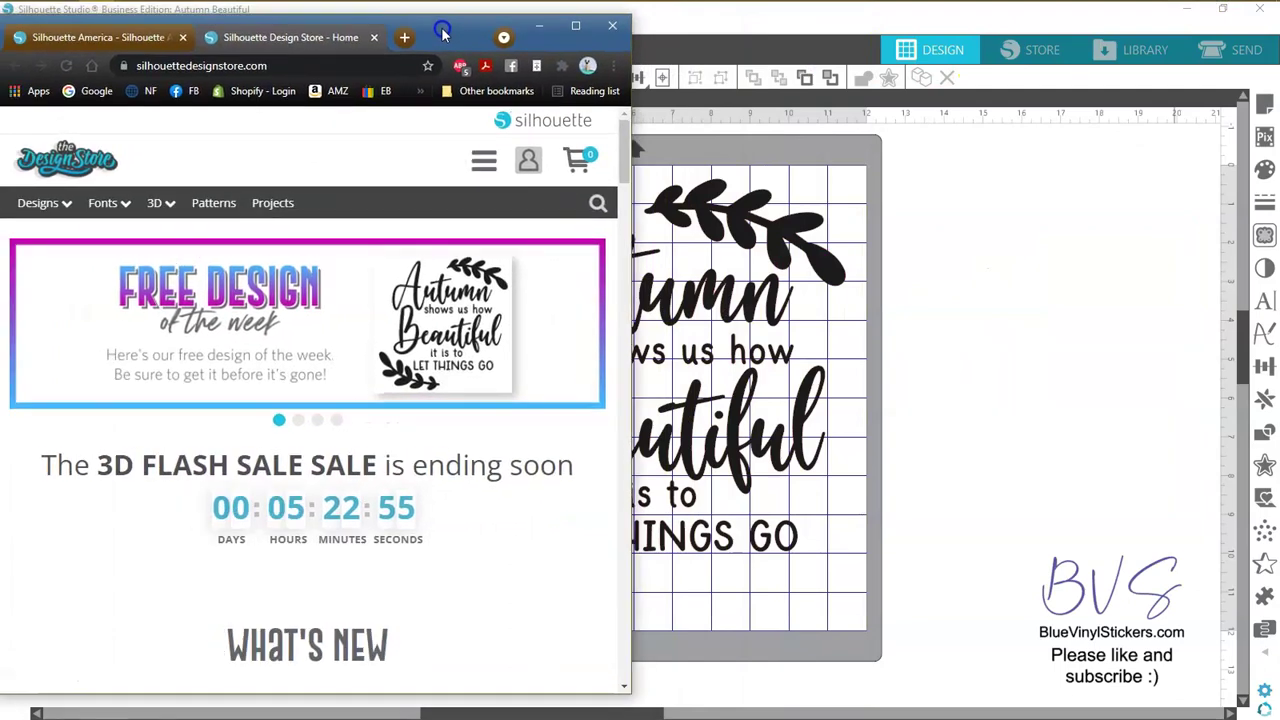
click(1222, 15)
drag(500, 35, 1028, 32)
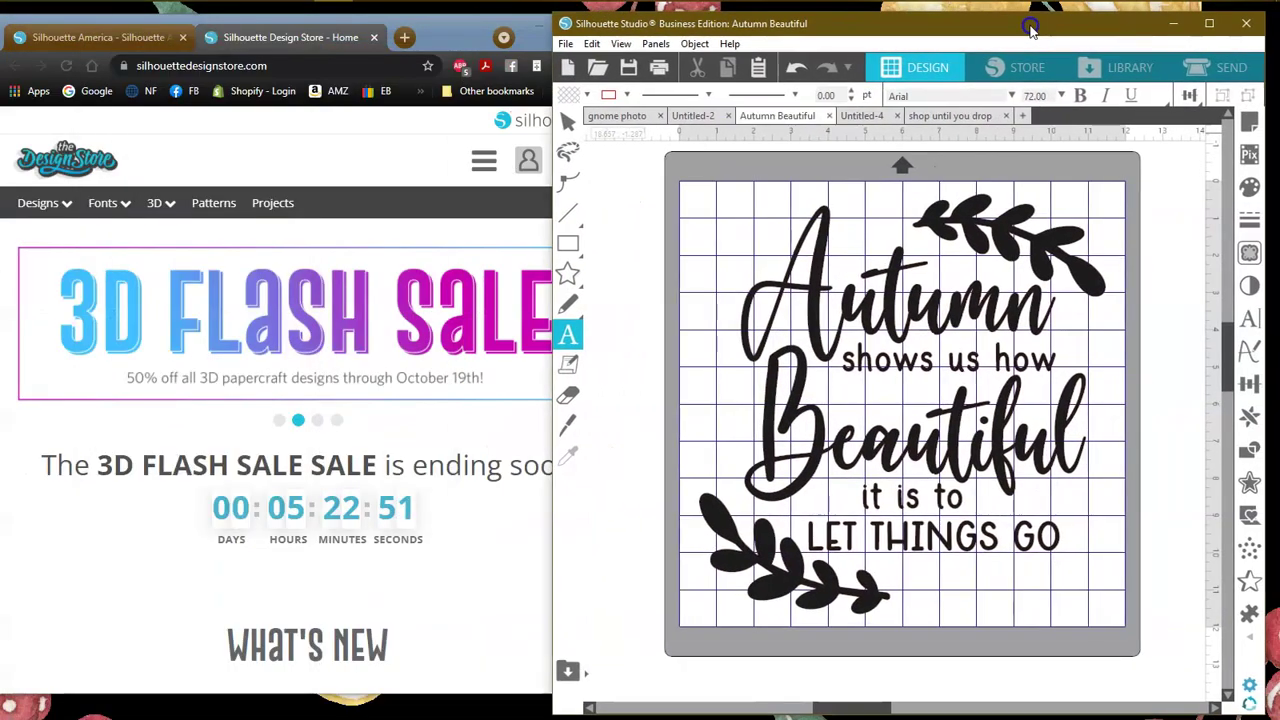
drag(549, 486, 652, 465)
drag(934, 26, 908, 21)
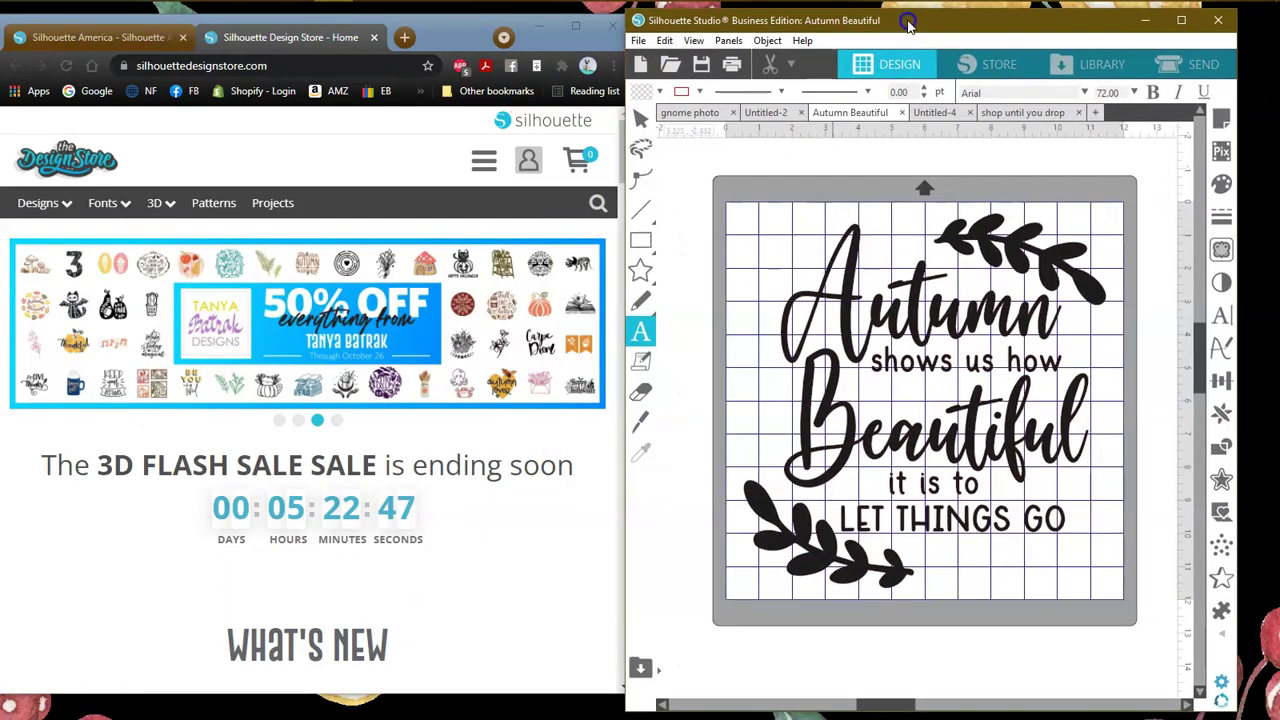
Step: Reopen the Design Store from Studio in a new tab, swap window sides, and maximize the browser
click(404, 37)
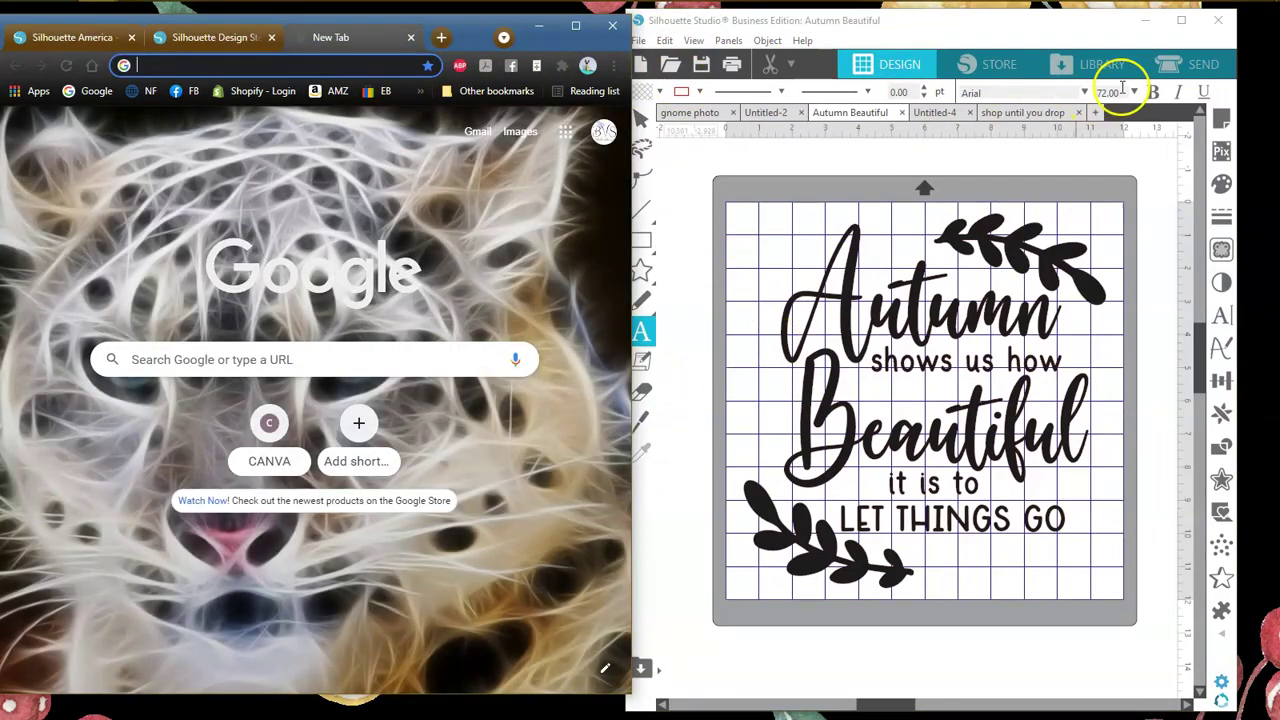
click(995, 68)
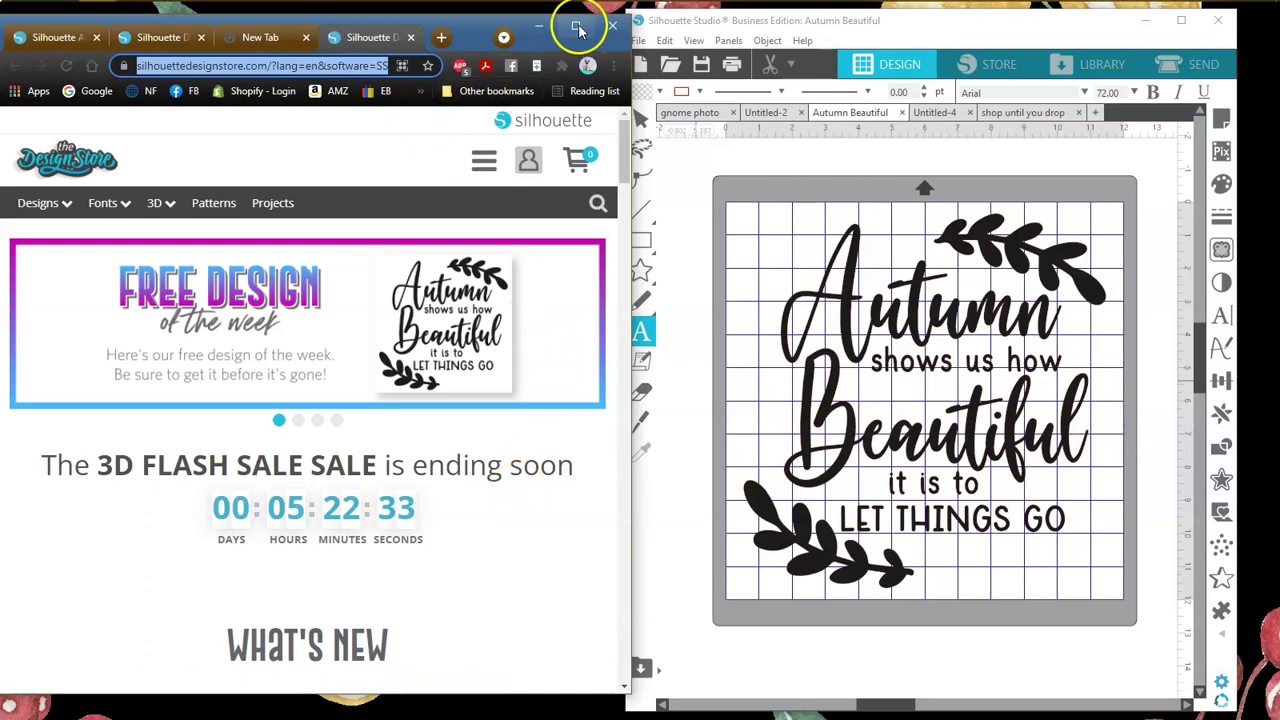
drag(483, 27, 1131, 51)
drag(1067, 27, 441, 22)
drag(1094, 45, 1049, 19)
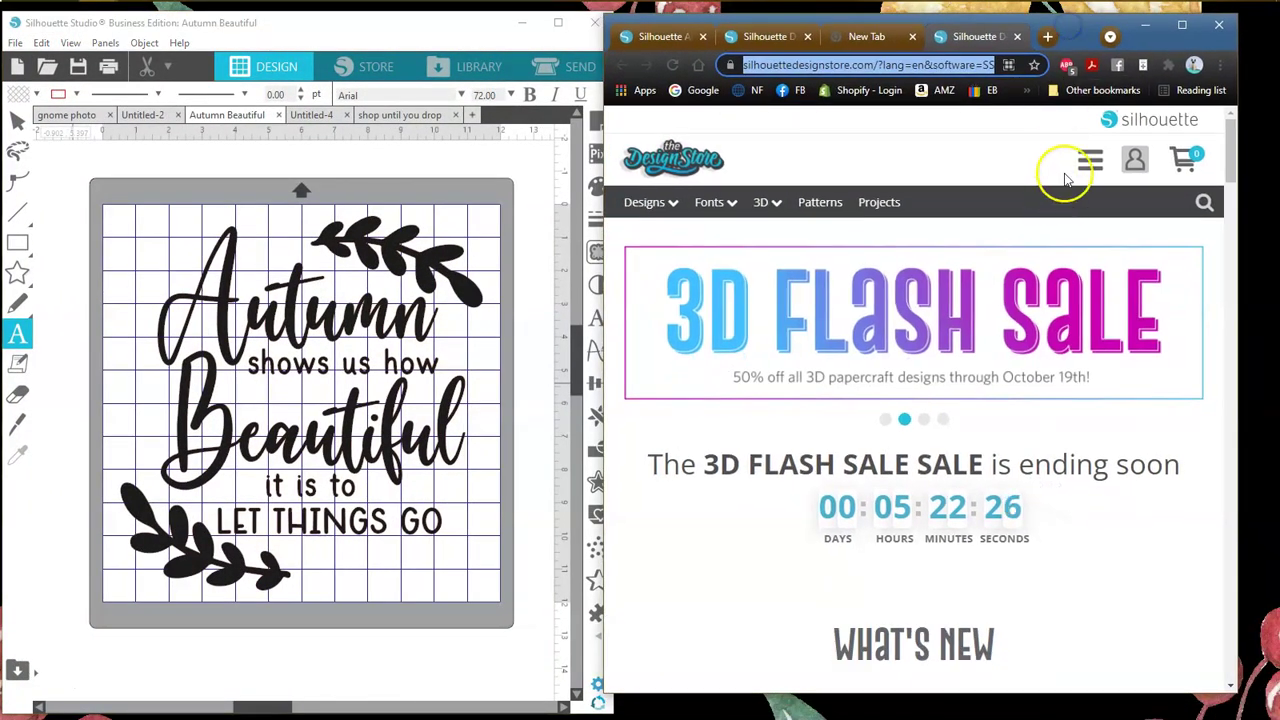
click(1183, 23)
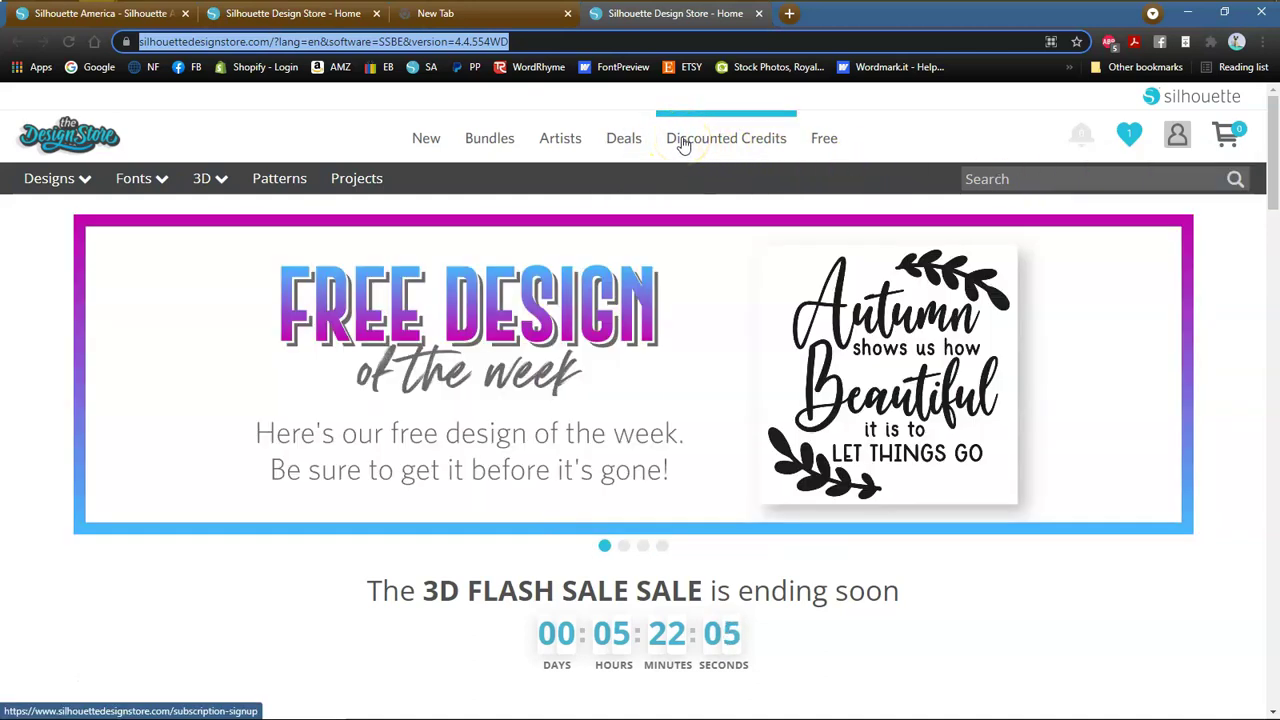
click(683, 144)
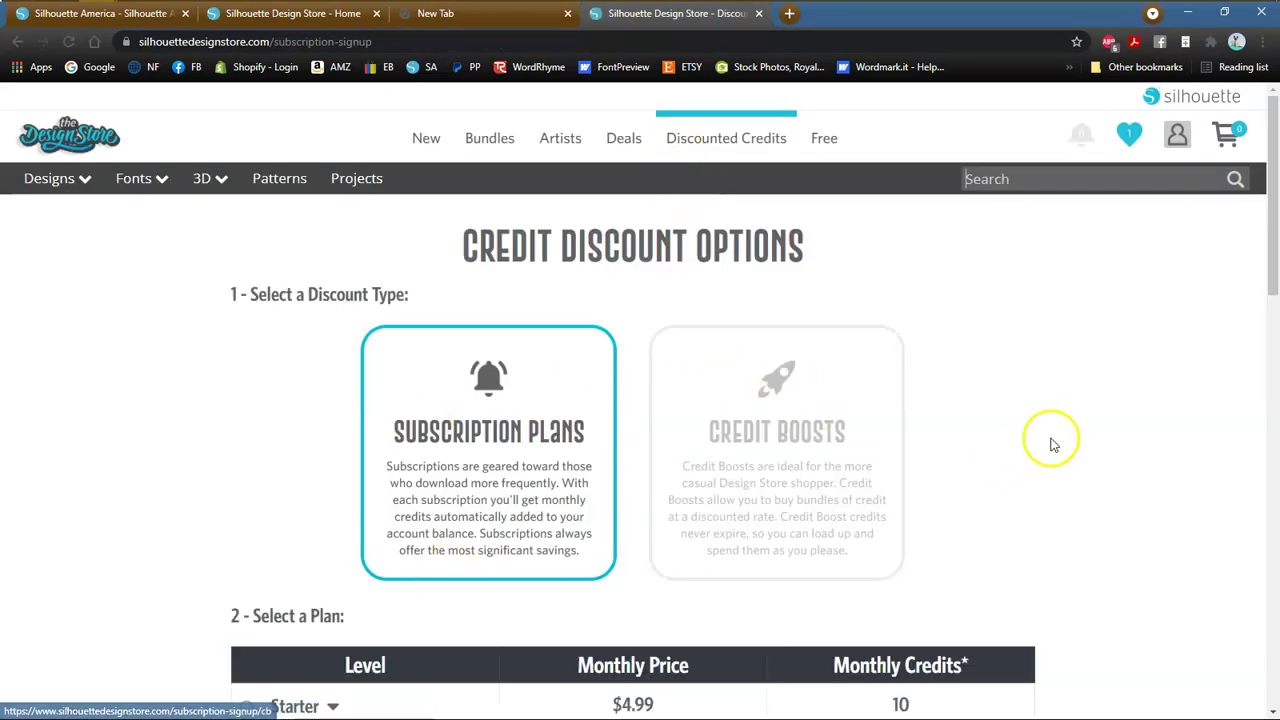
scroll(1052, 444, down, 5)
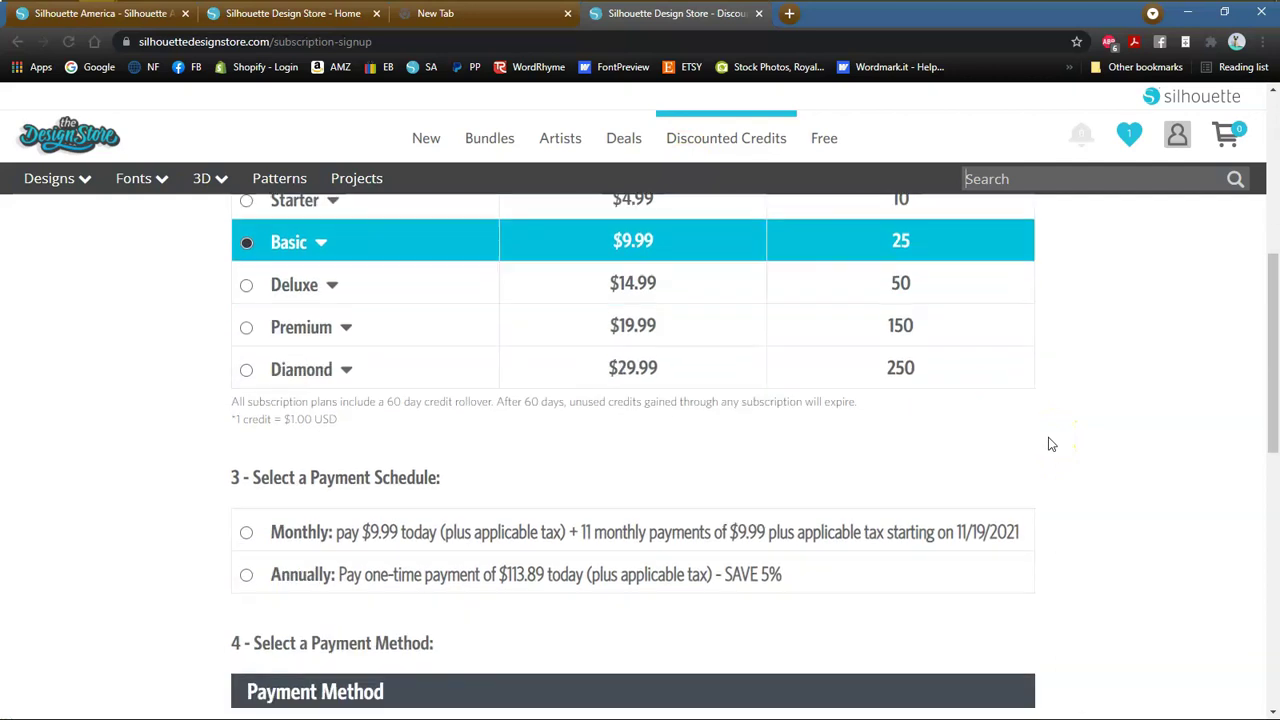
scroll(1049, 444, down, 3)
scroll(1049, 444, up, 3)
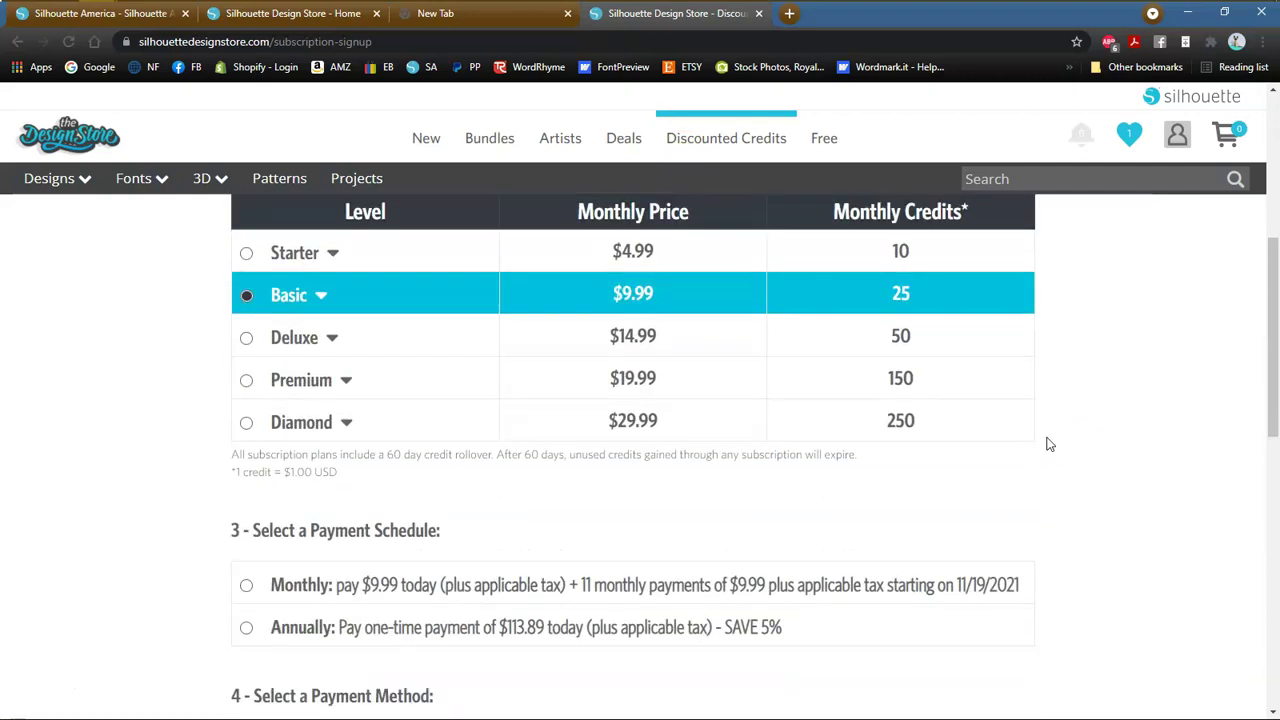
scroll(1049, 444, down, 5)
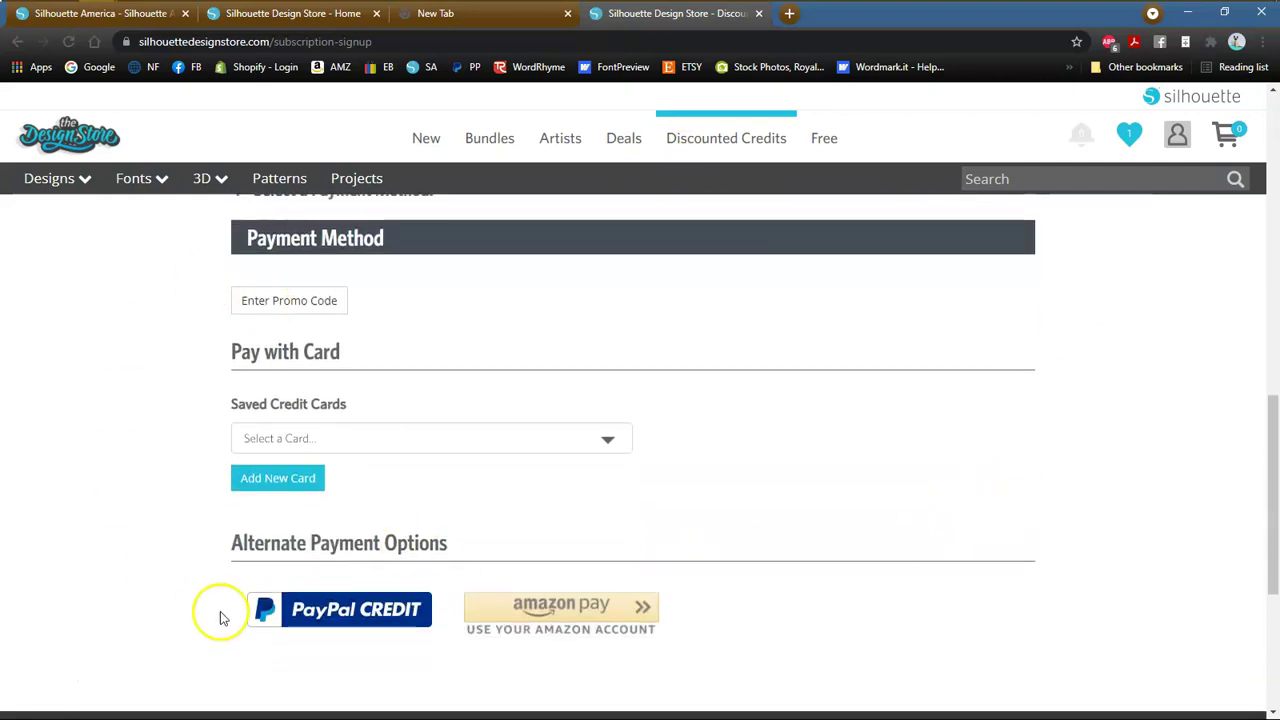
scroll(885, 464, up, 4)
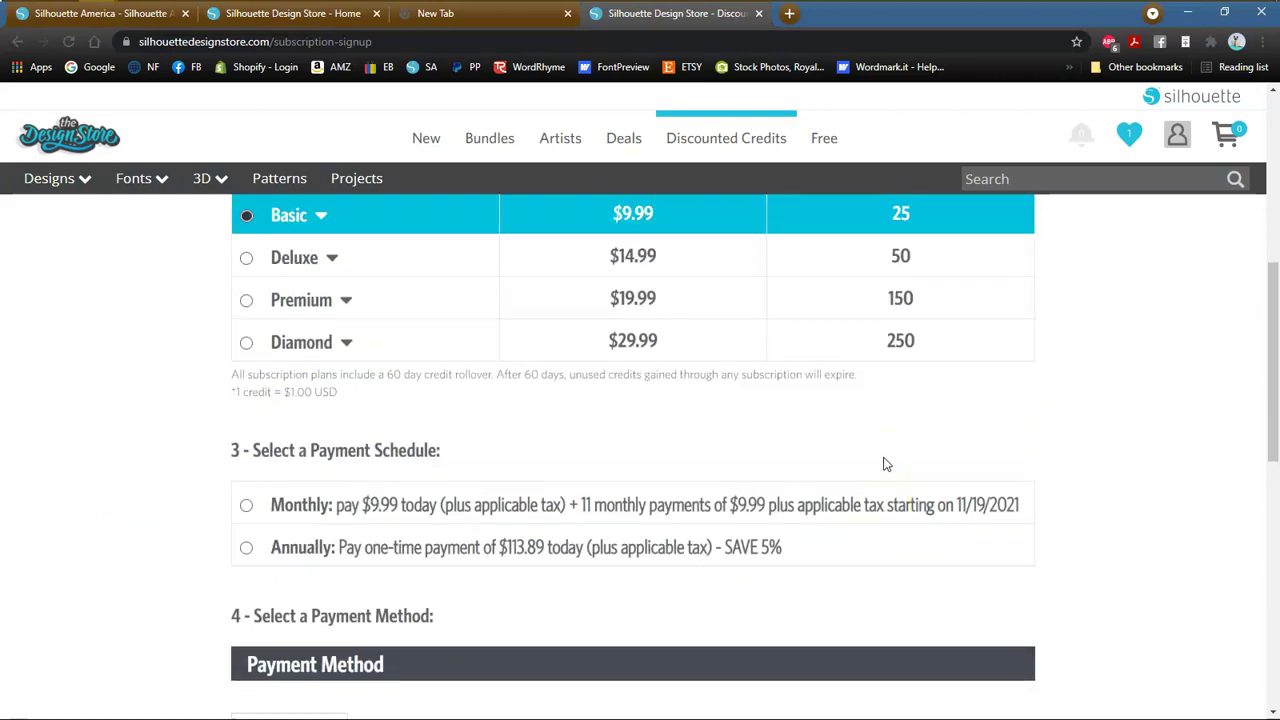
scroll(885, 464, up, 5)
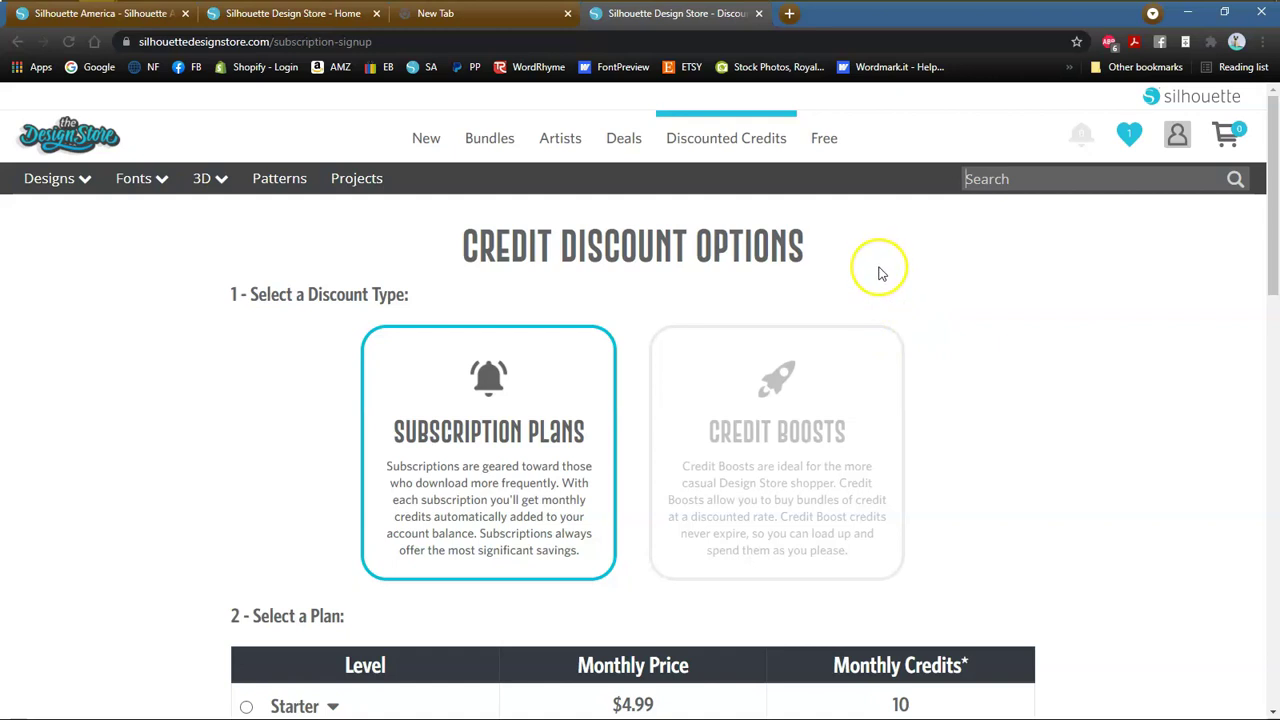
mouse_move(1177, 134)
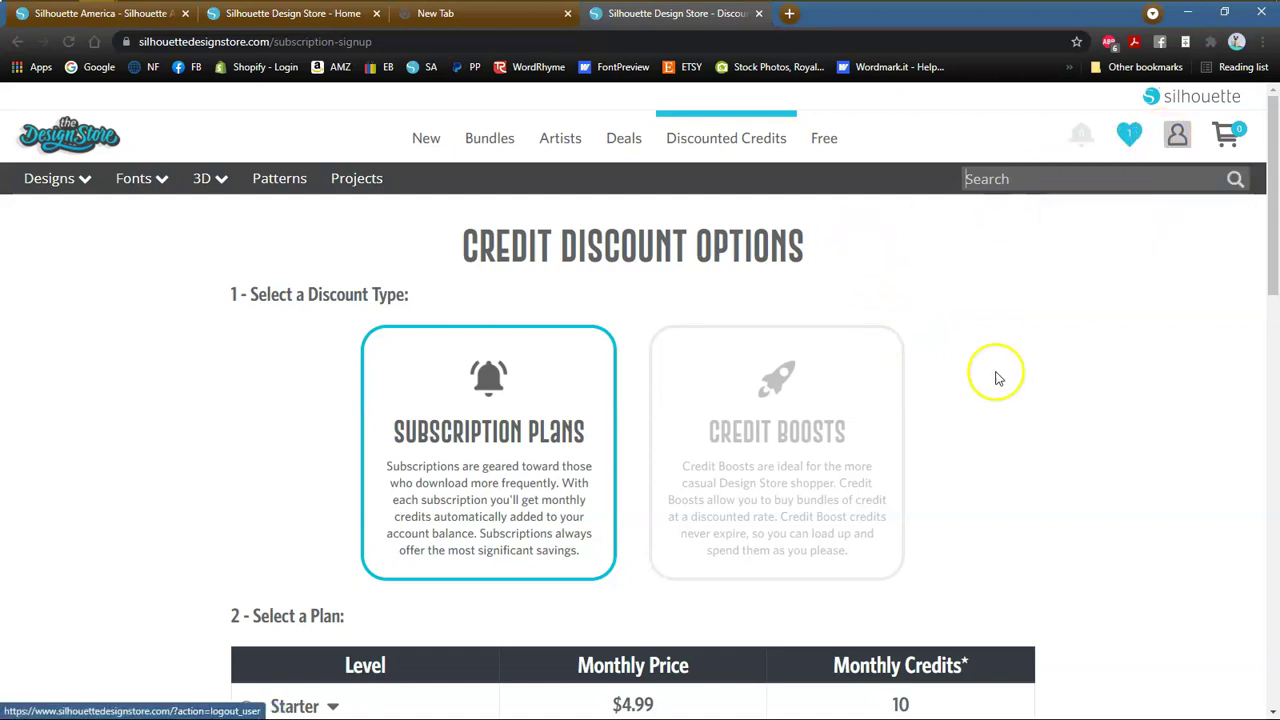
Step: Open the Free designs listing and scroll through the grid, including Up on the Rooftop and Autumn Beautiful
click(823, 145)
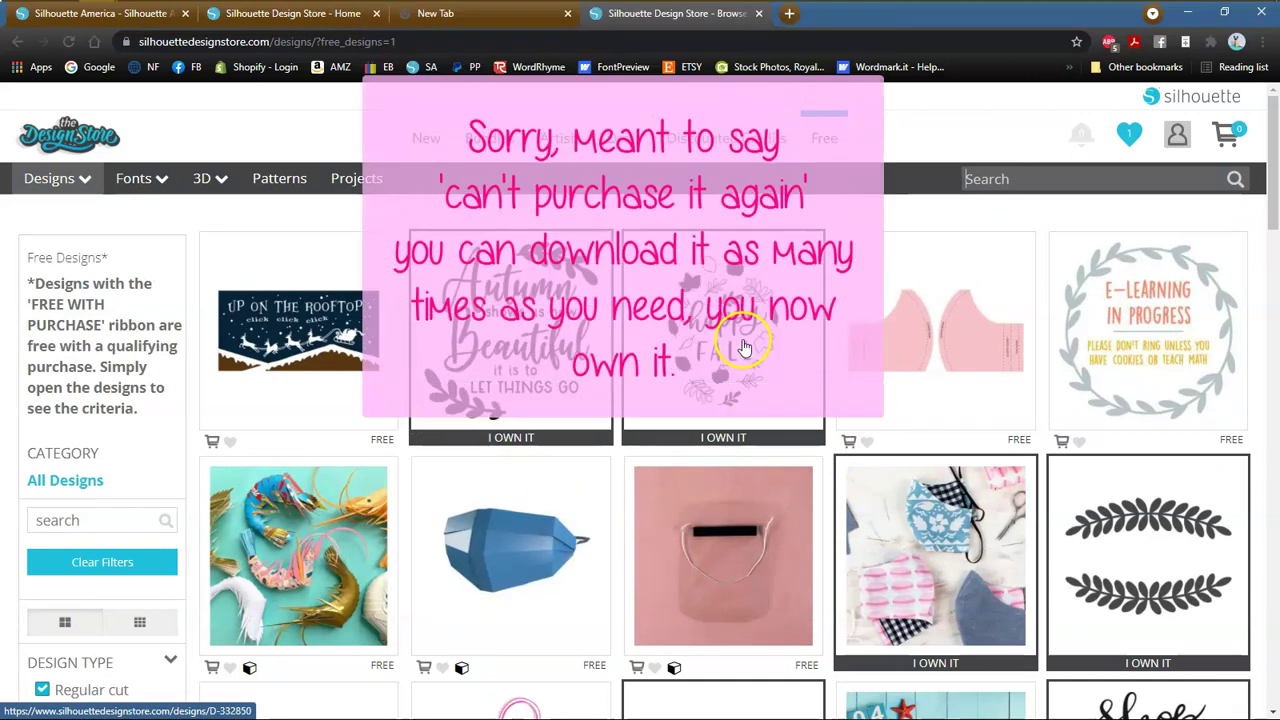
scroll(740, 348, down, 2)
scroll(745, 347, down, 3)
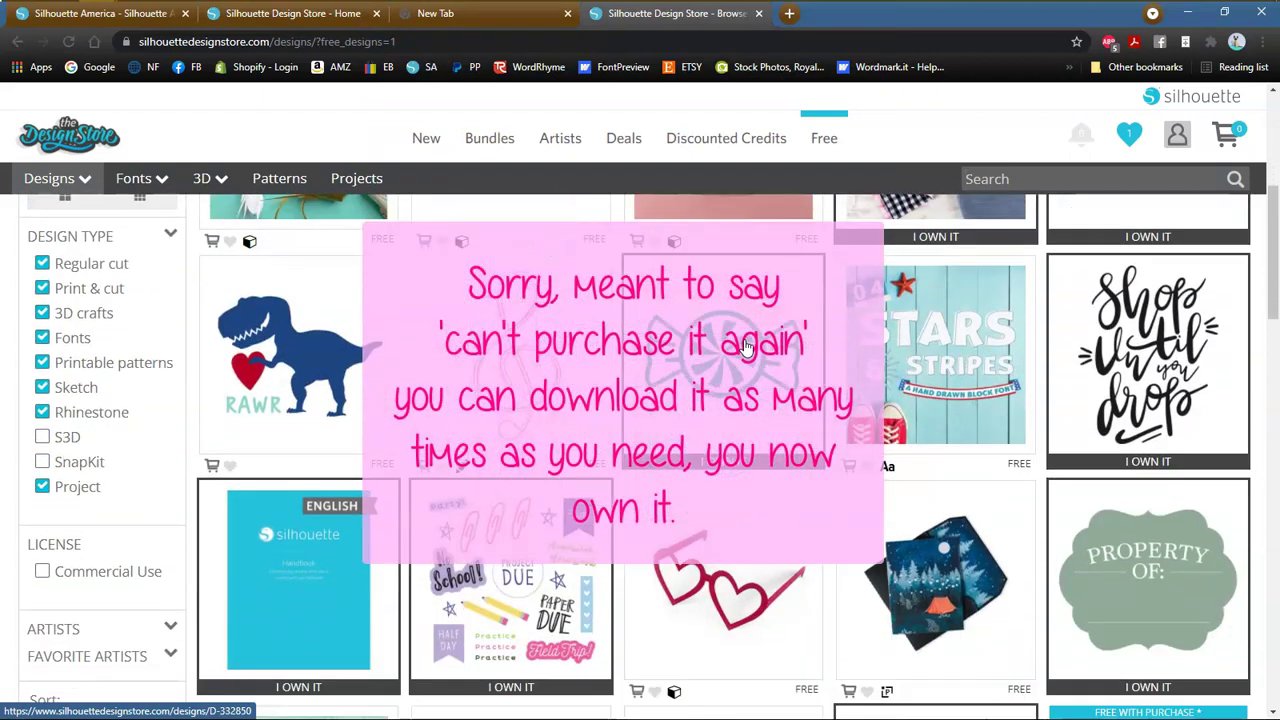
scroll(745, 347, down, 3)
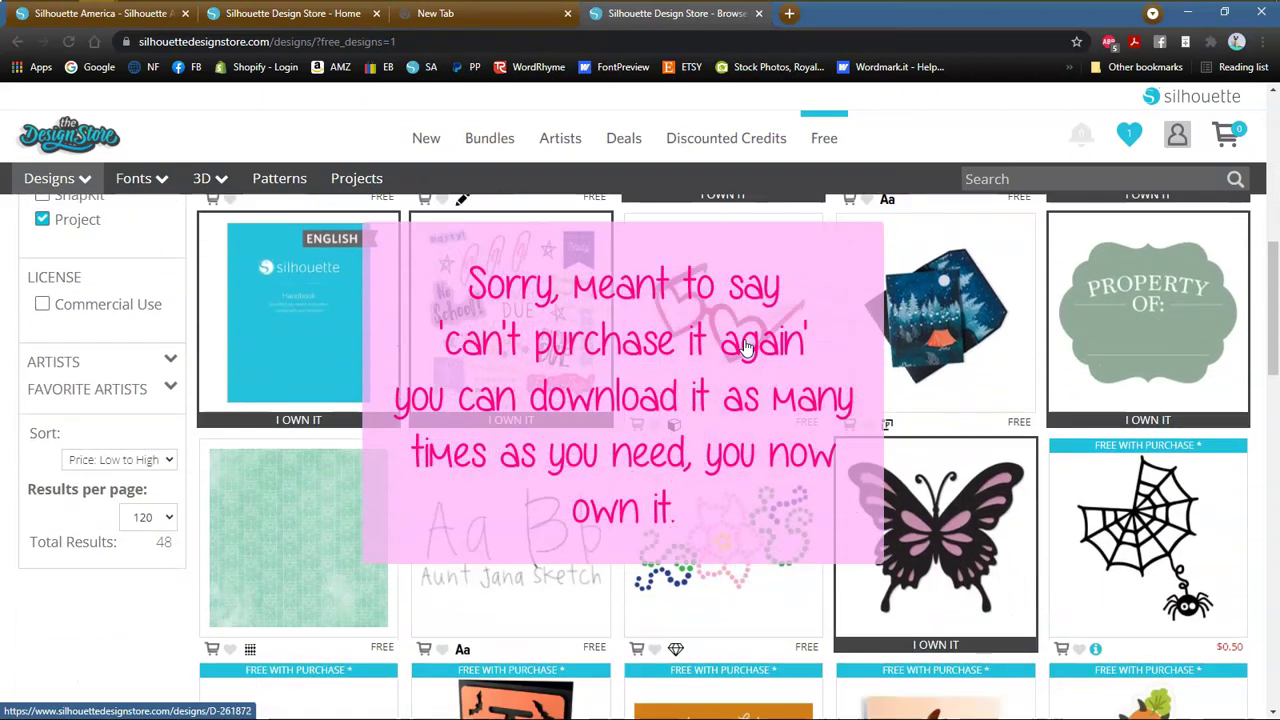
scroll(745, 347, down, 3)
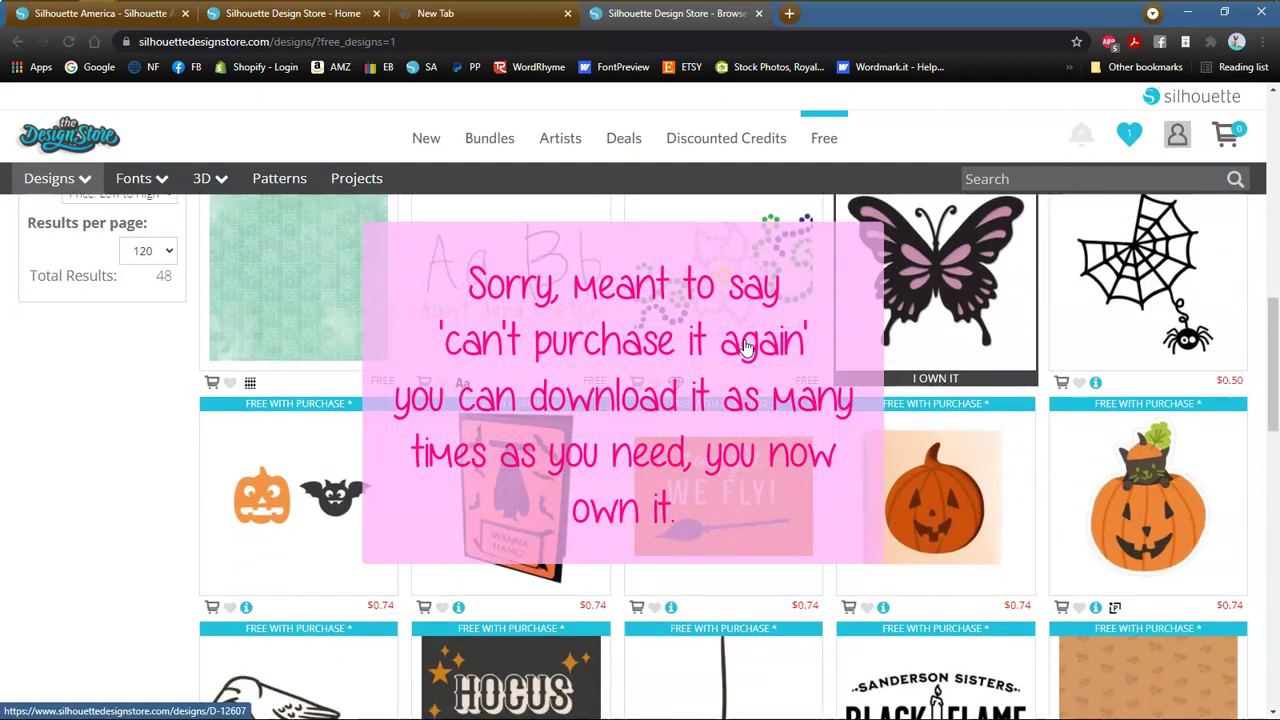
scroll(745, 347, down, 2)
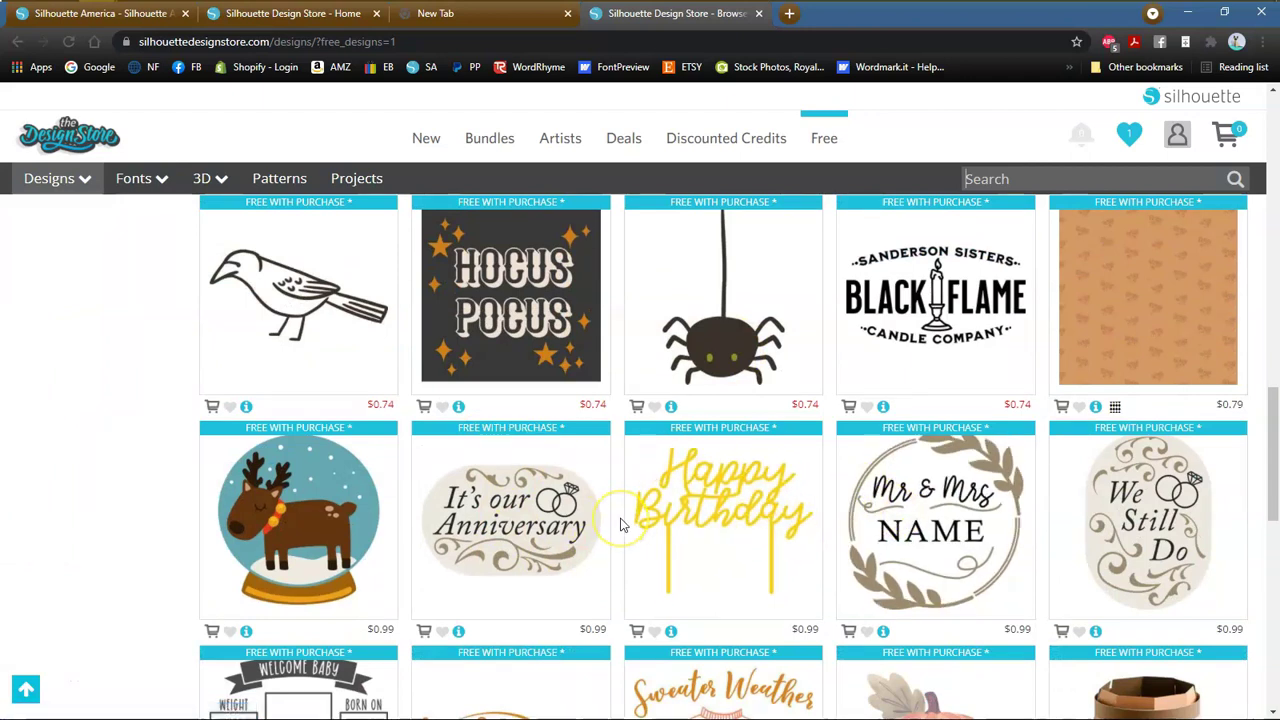
scroll(620, 523, down, 3)
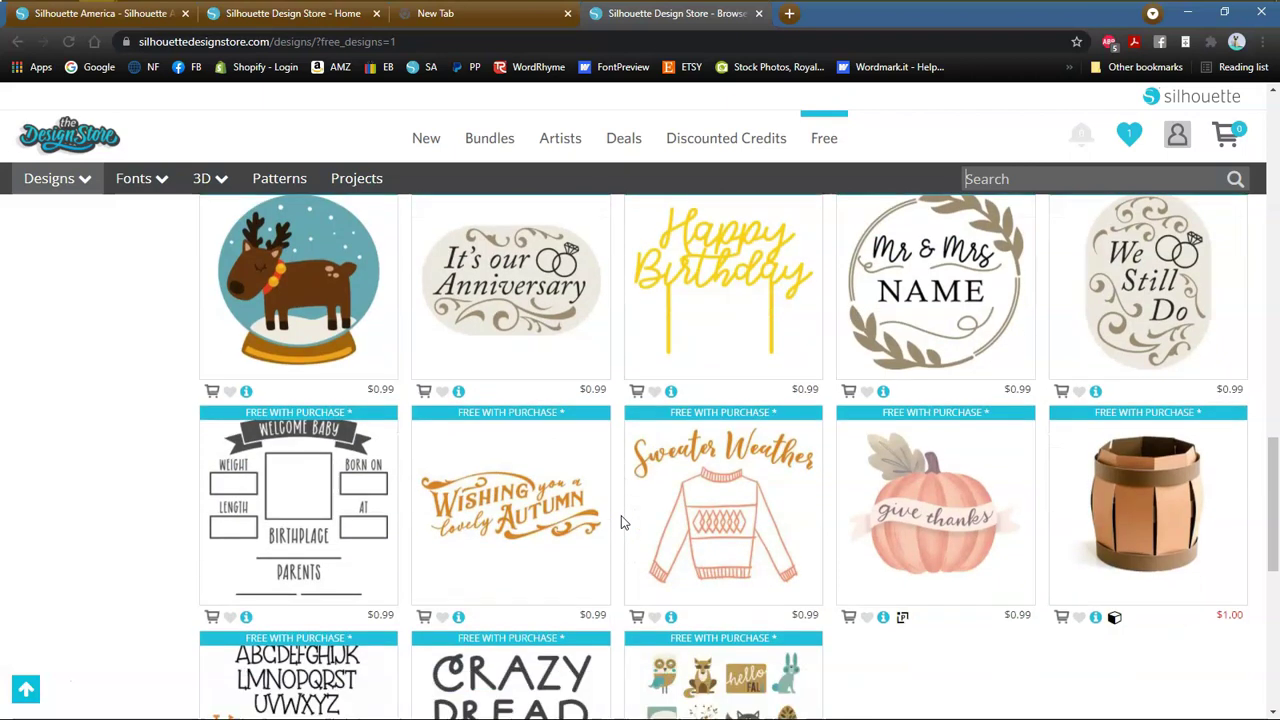
drag(1268, 489, 1273, 110)
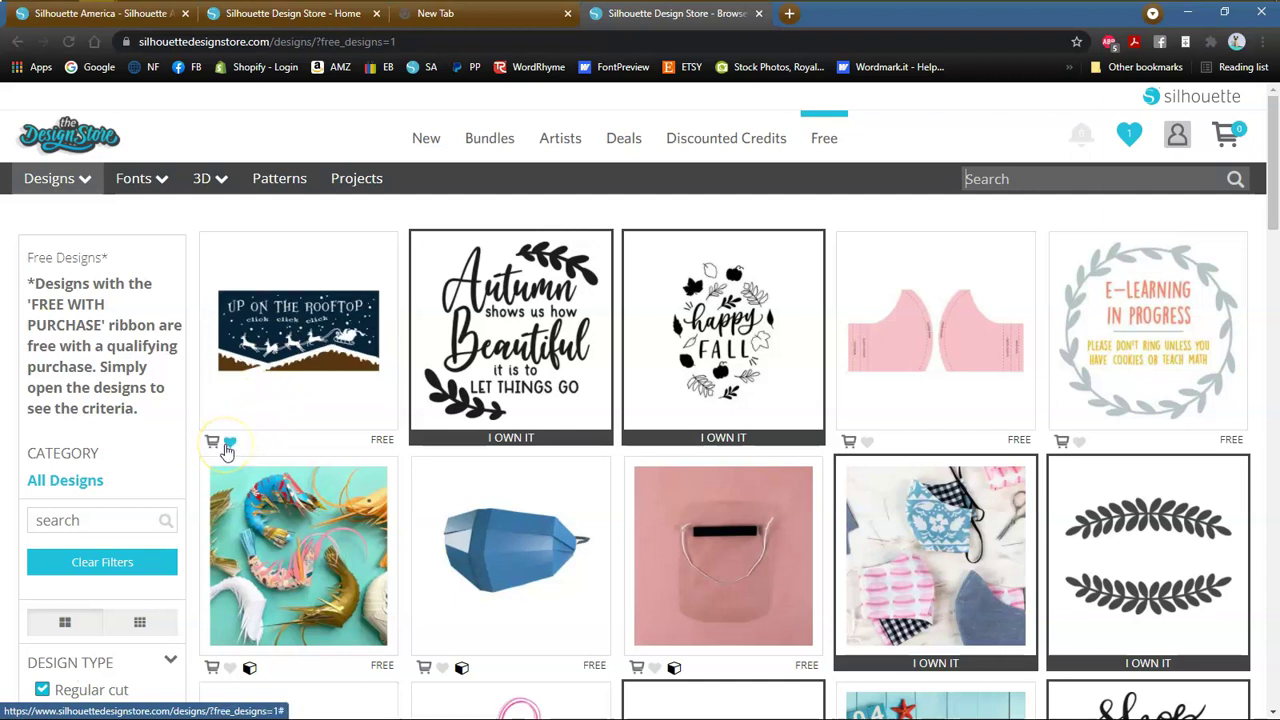
Step: Add 'Up on the Rooftop' to the wishlist, confirming it now holds two items with 'Sacred Bridge'
click(1130, 142)
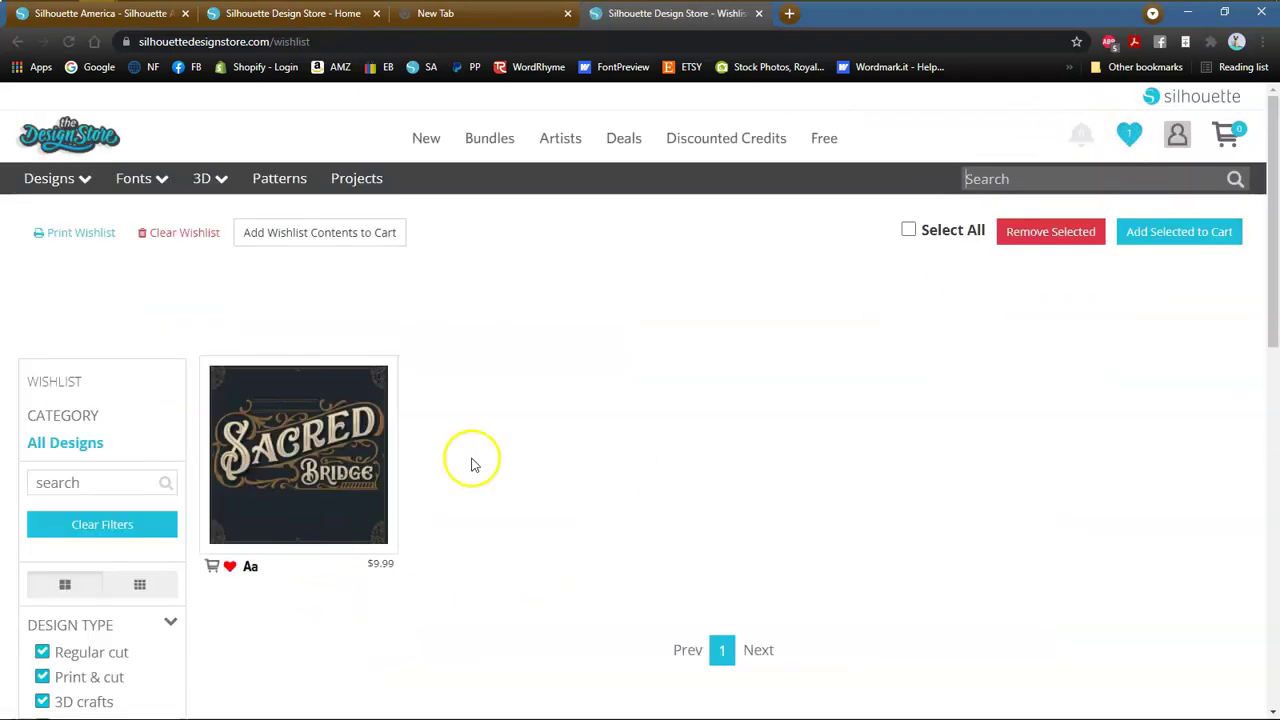
click(17, 41)
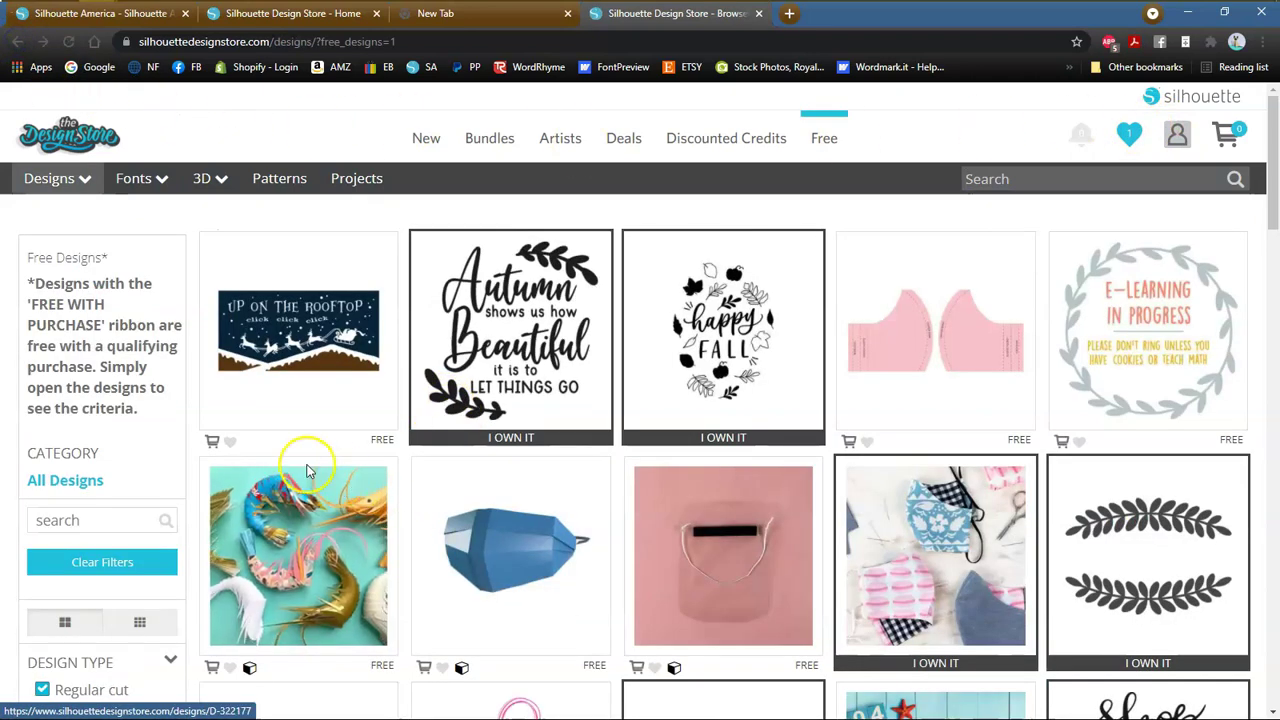
click(229, 443)
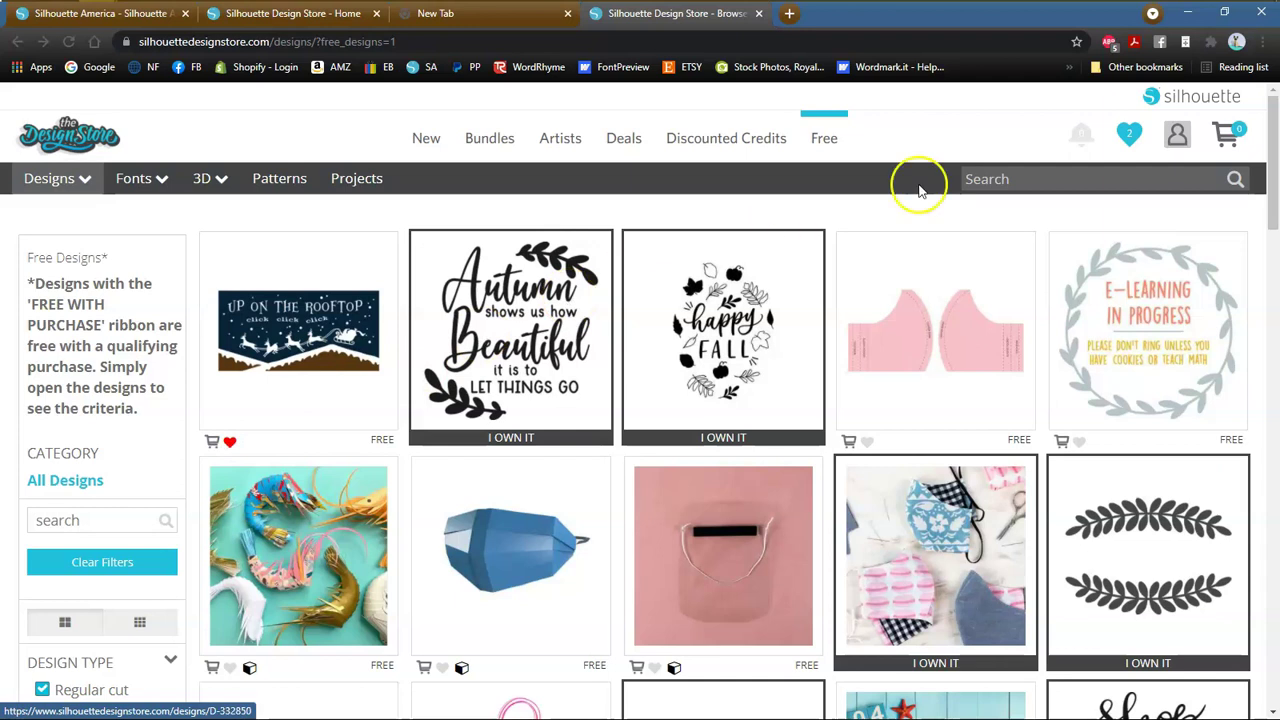
click(1129, 137)
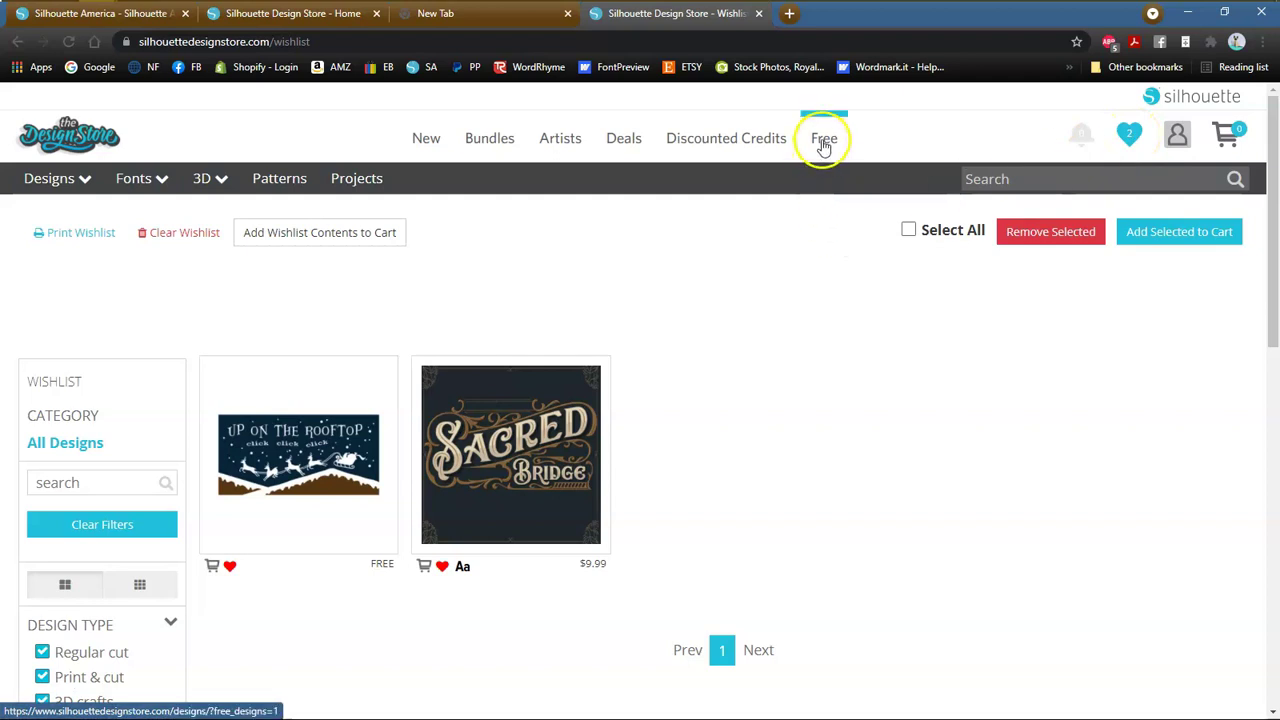
click(823, 146)
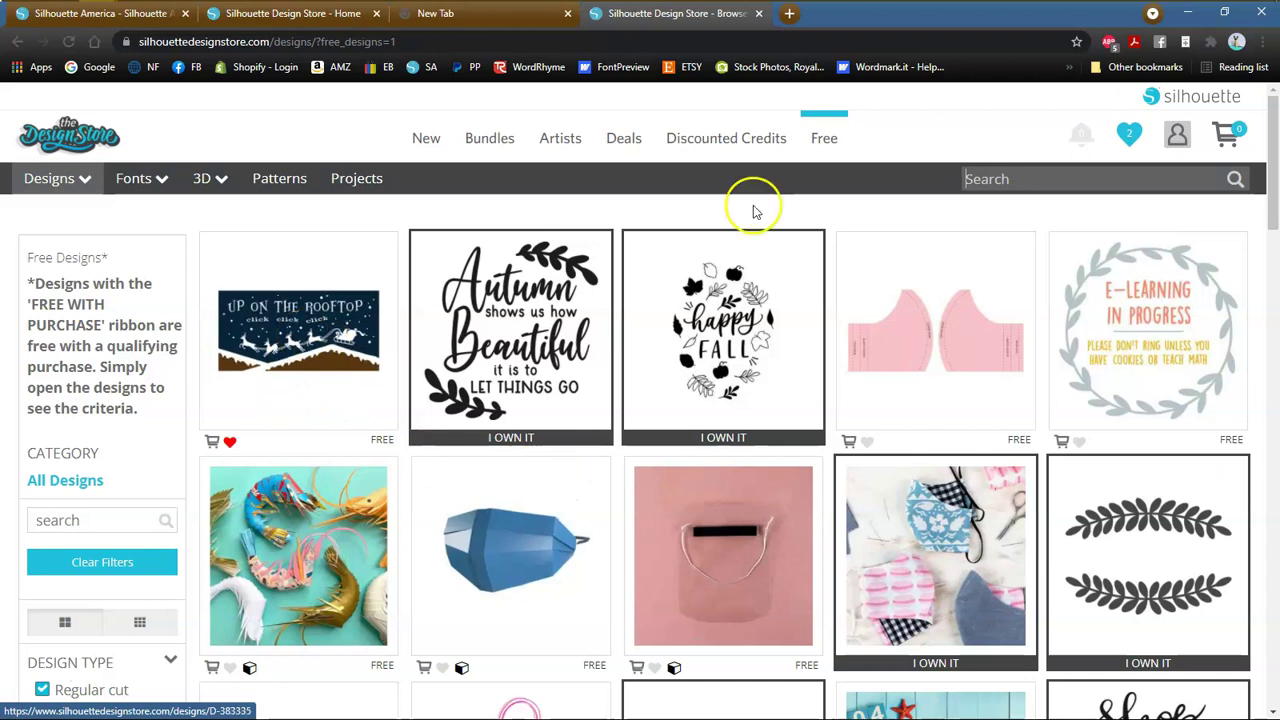
Step: Restore the browser to a window on the right, with Silhouette Studio settled on the left
click(1225, 14)
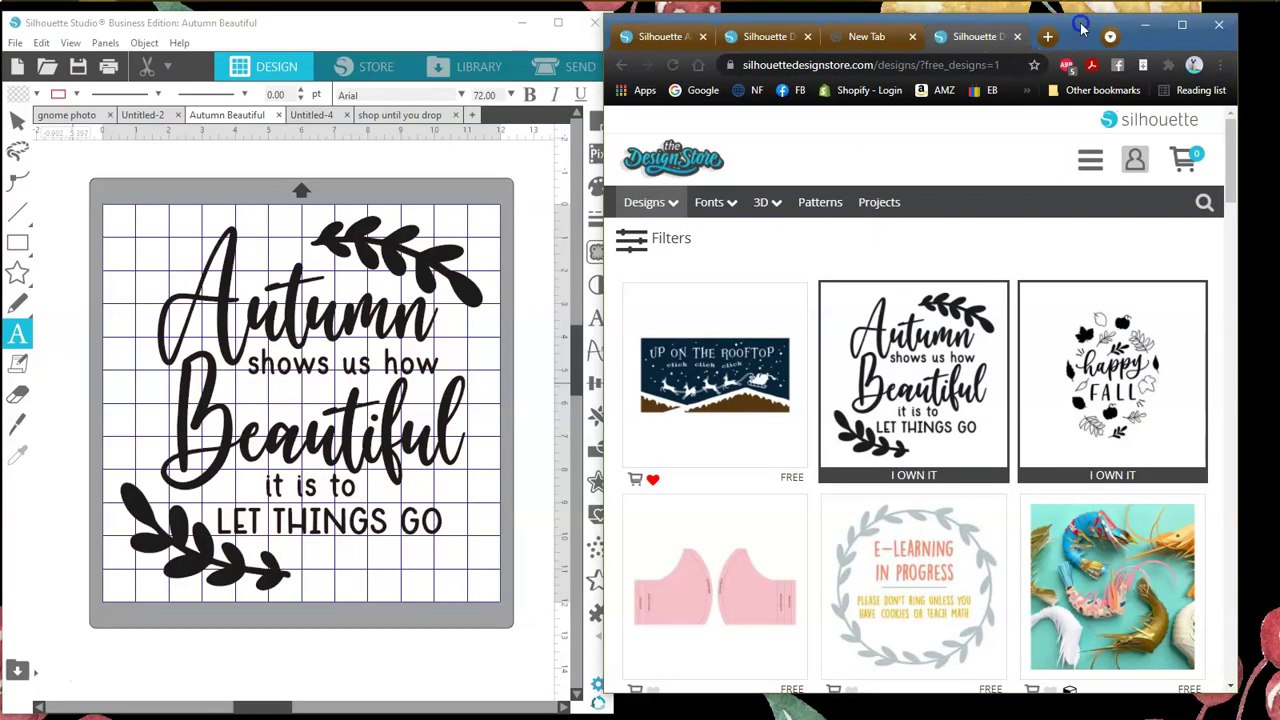
drag(1080, 28, 1094, 23)
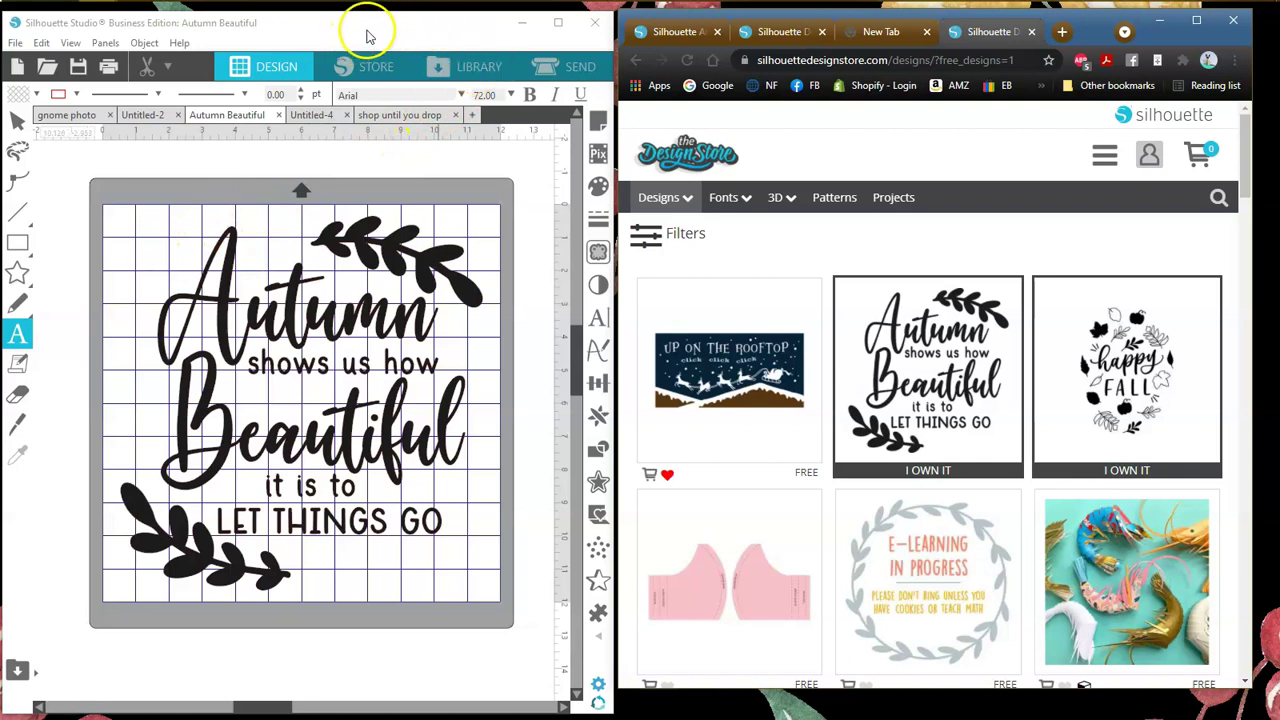
mouse_move(368, 30)
mouse_down()
mouse_move(390, 27)
mouse_move(376, 28)
mouse_up()
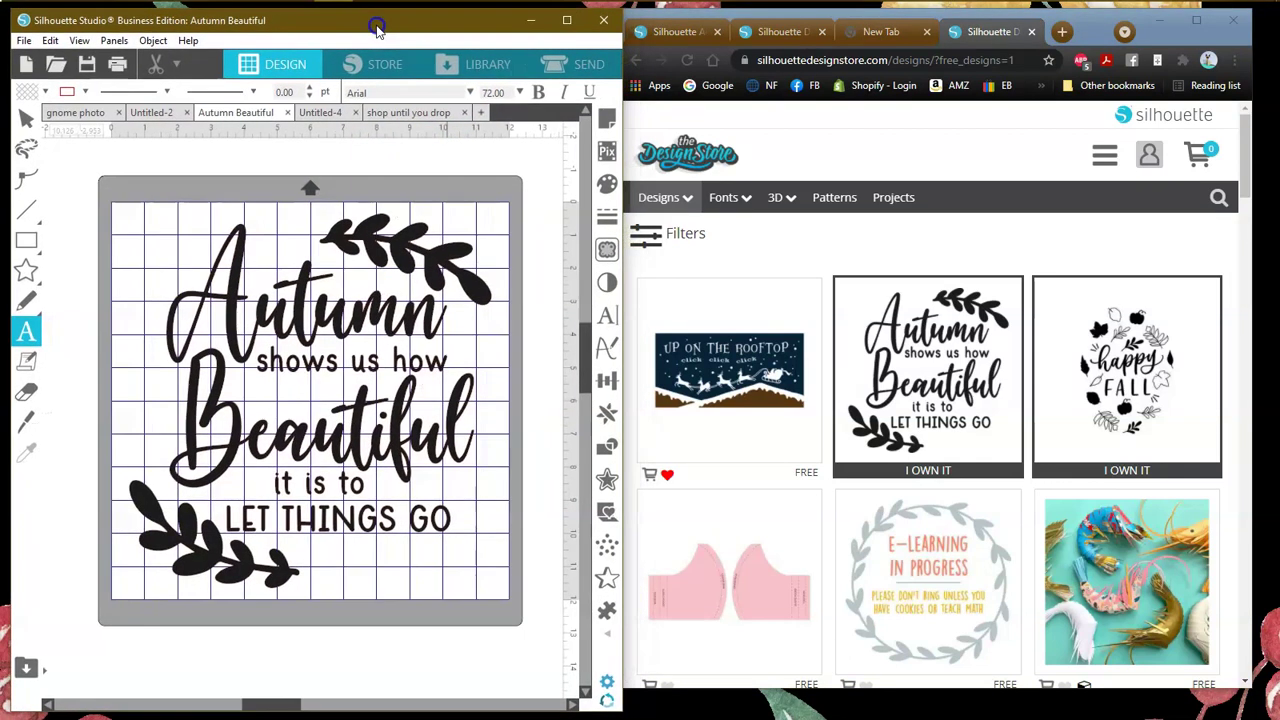
Step: Switch Studio to its LIBRARY and open the 'Up on the Roof Click Click Click for Christmas' store details
click(490, 65)
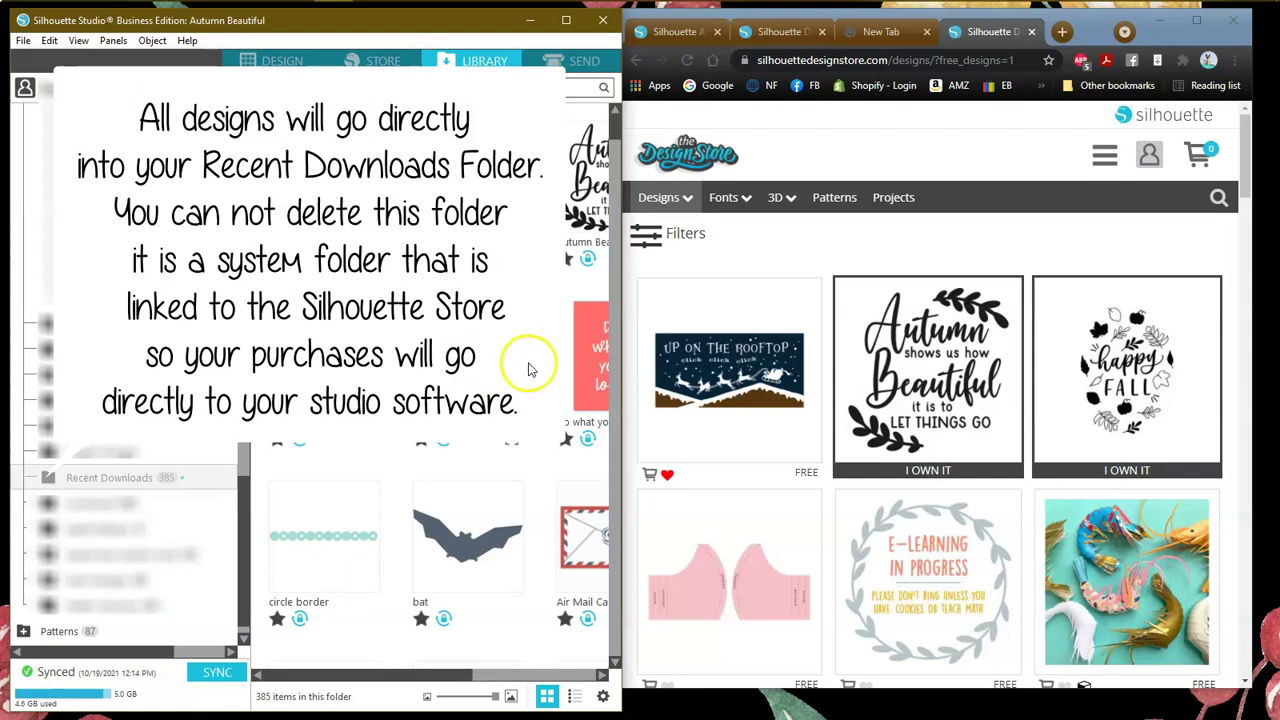
click(735, 375)
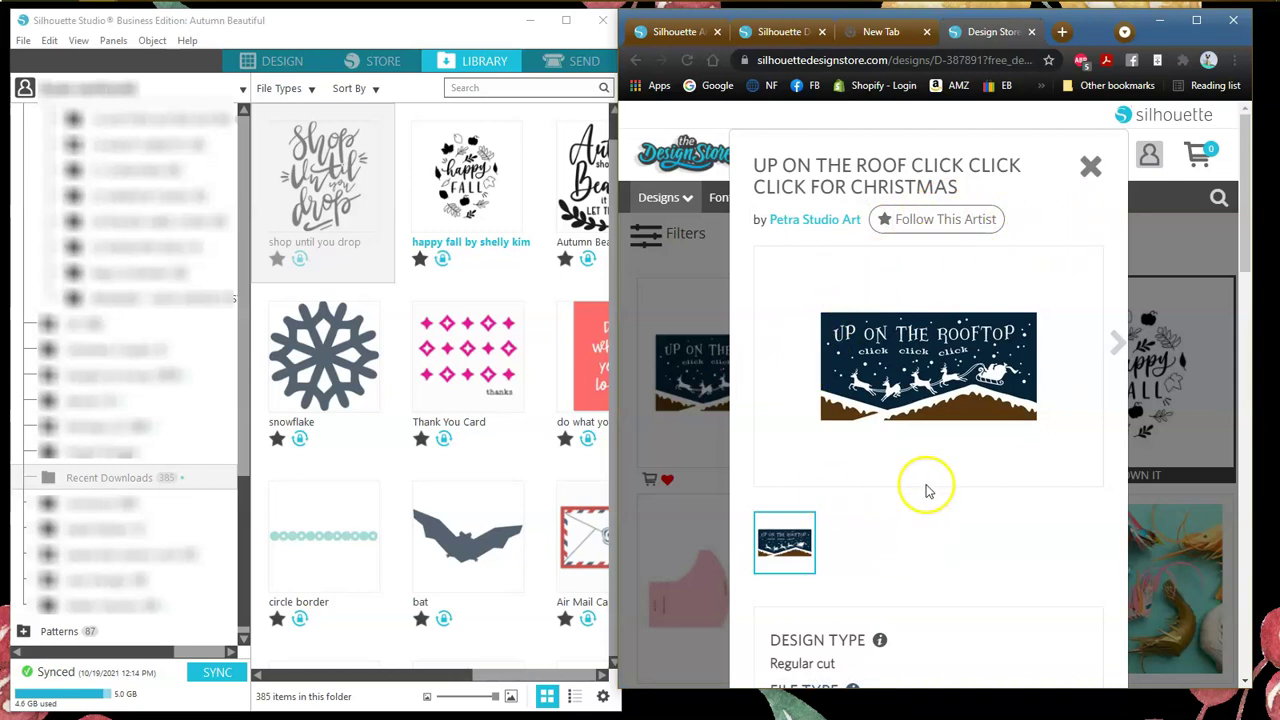
Step: Scroll the Up on the Rooftop popup to its design, file and license type details (design 387891, 408.1 KB)
scroll(1012, 442, down, 1)
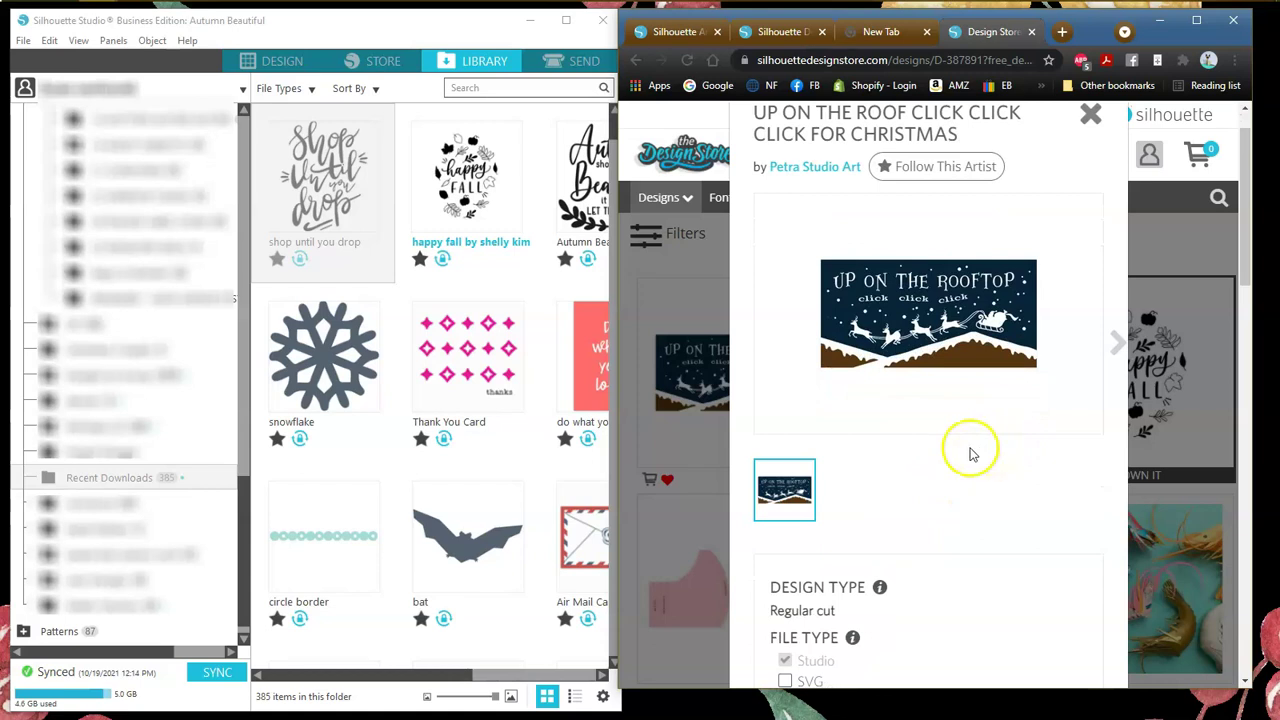
scroll(968, 452, down, 3)
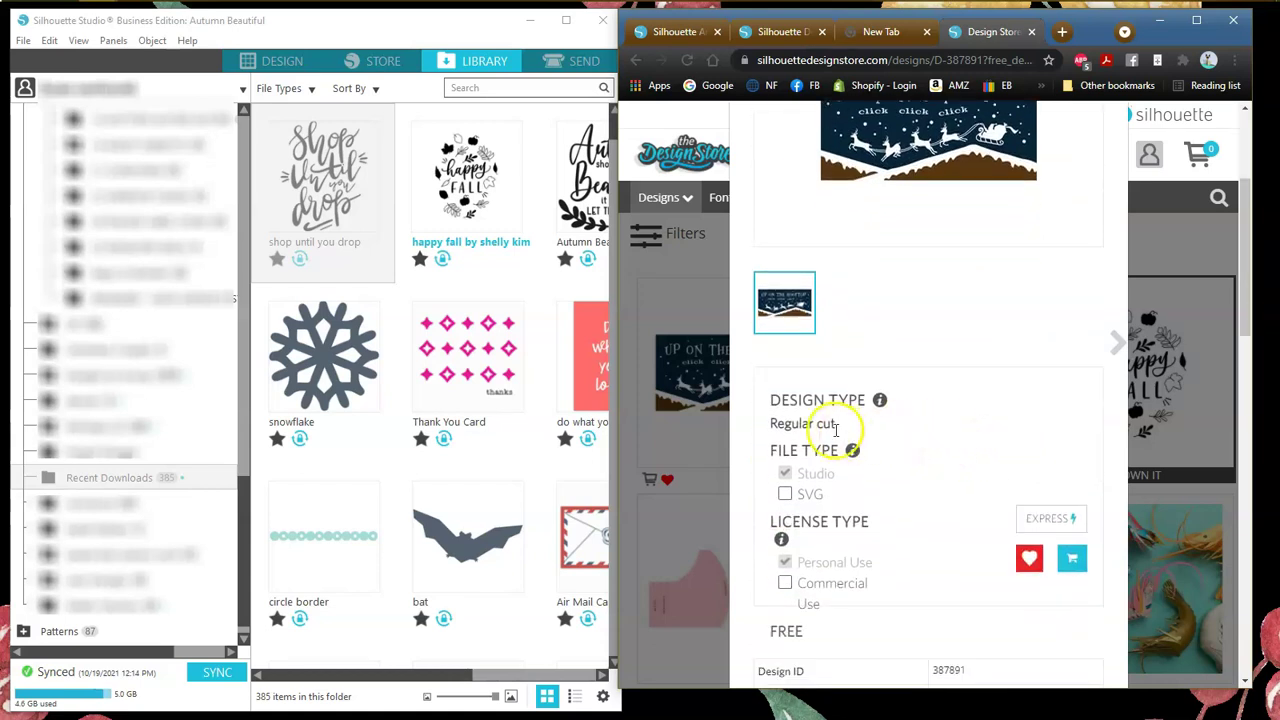
scroll(900, 432, down, 2)
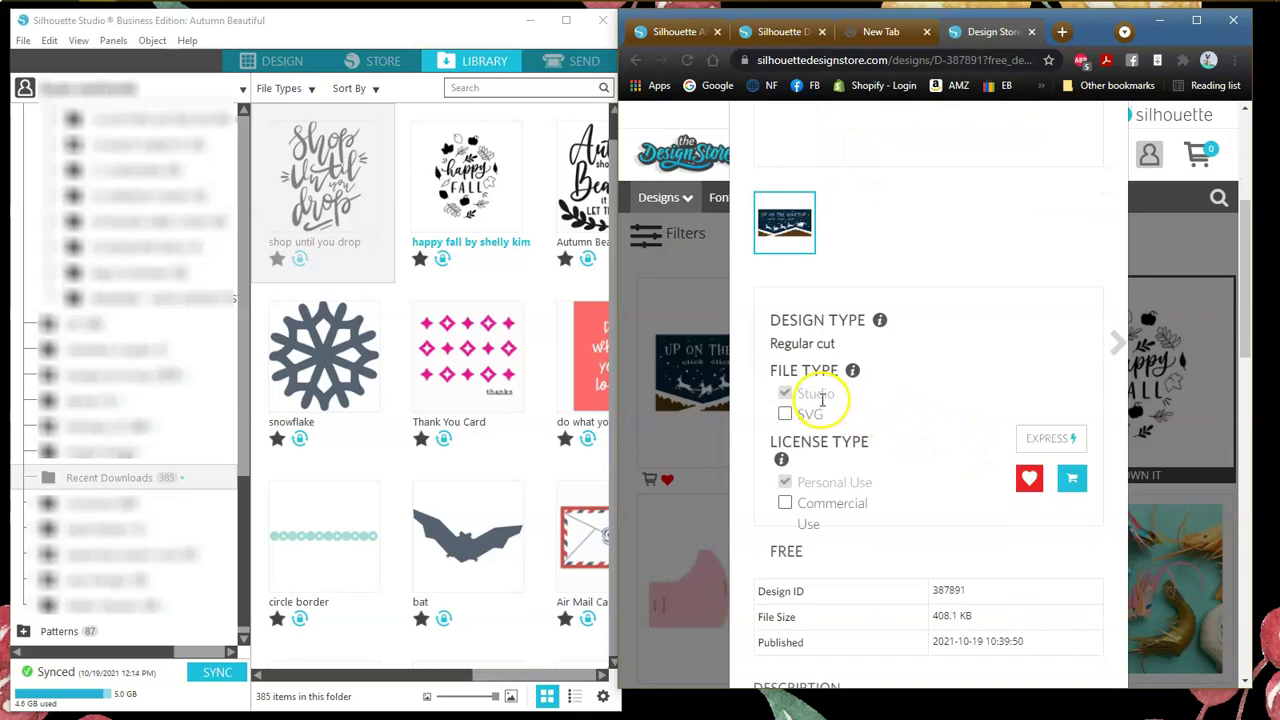
scroll(900, 414, down, 2)
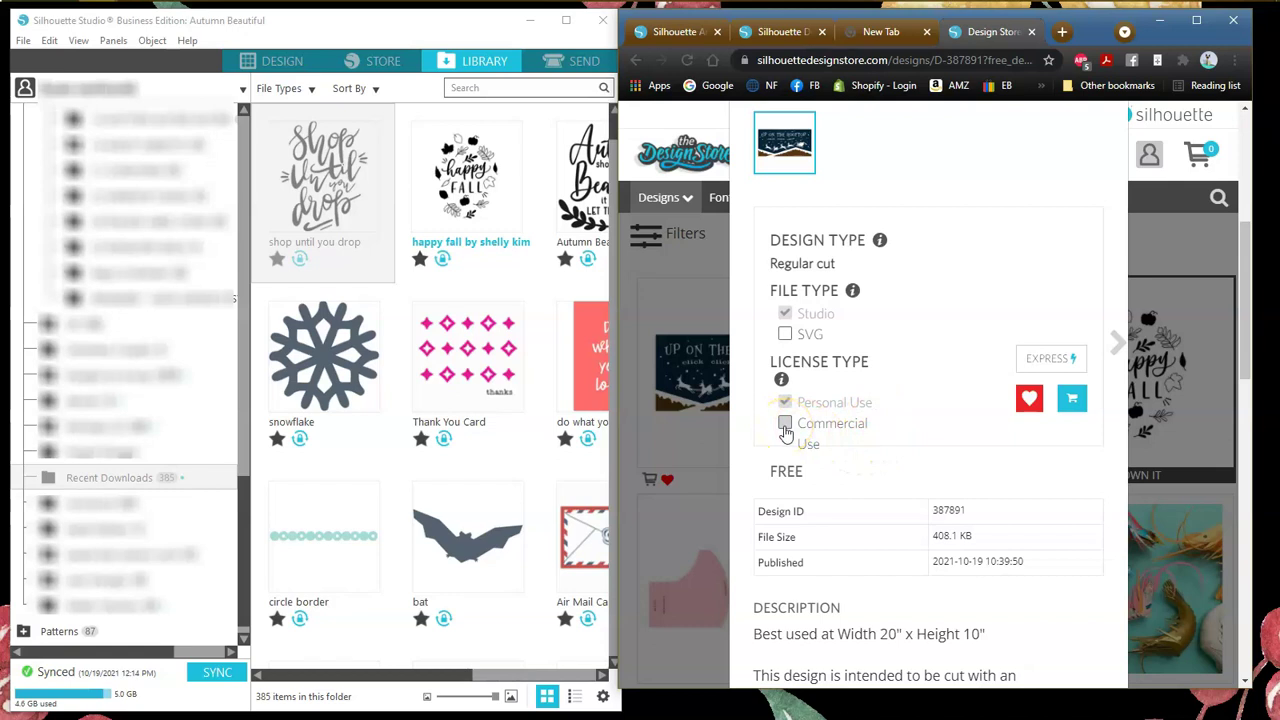
scroll(786, 432, down, 1)
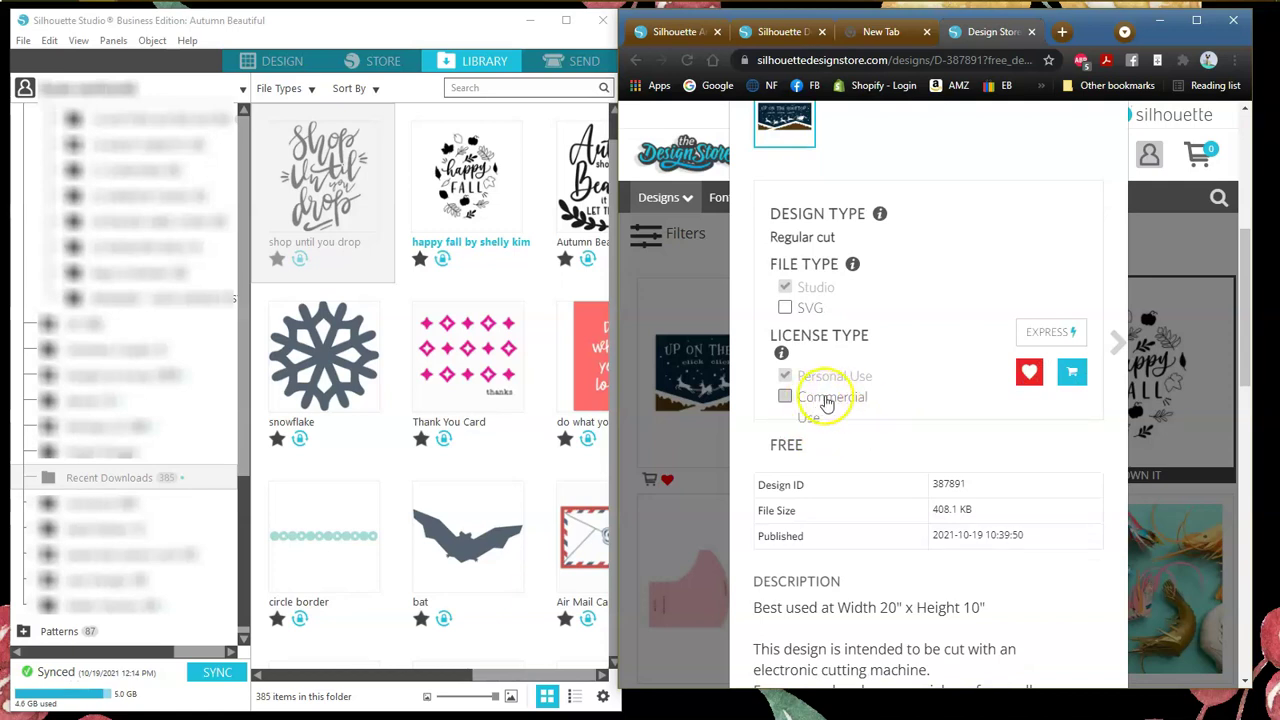
scroll(851, 404, down, 1)
scroll(851, 404, down, 1)
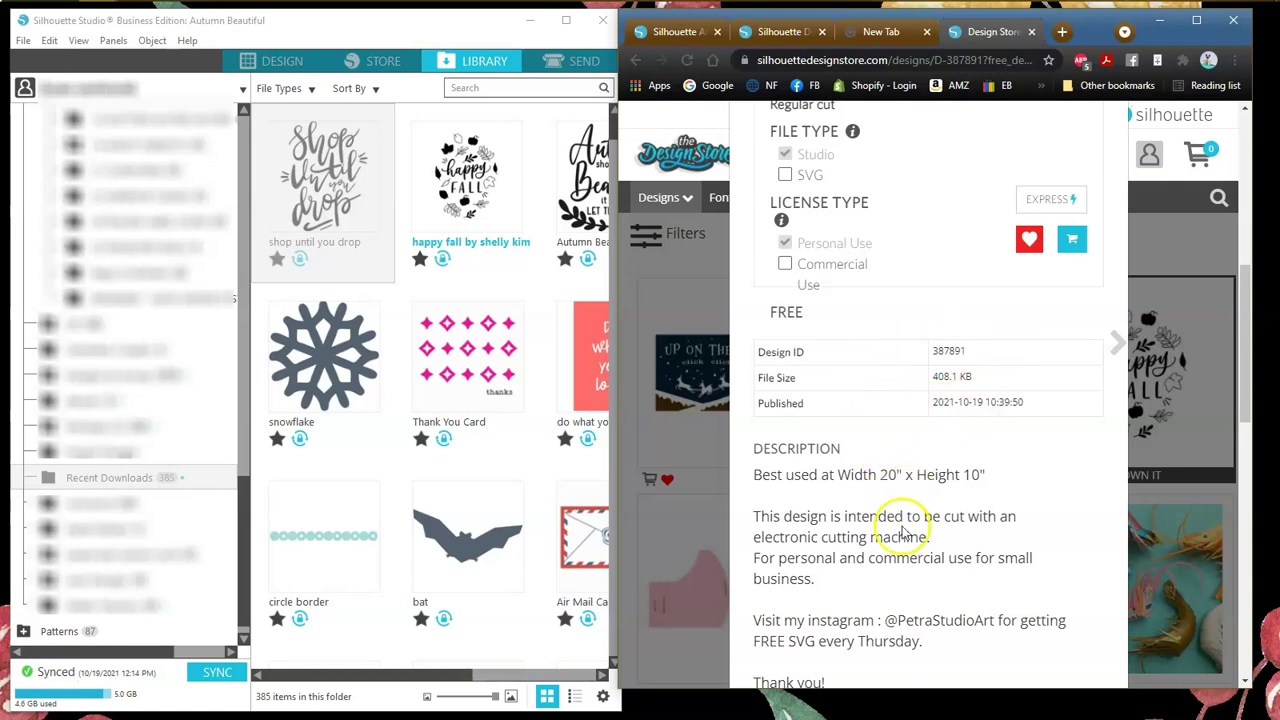
scroll(872, 505, down, 3)
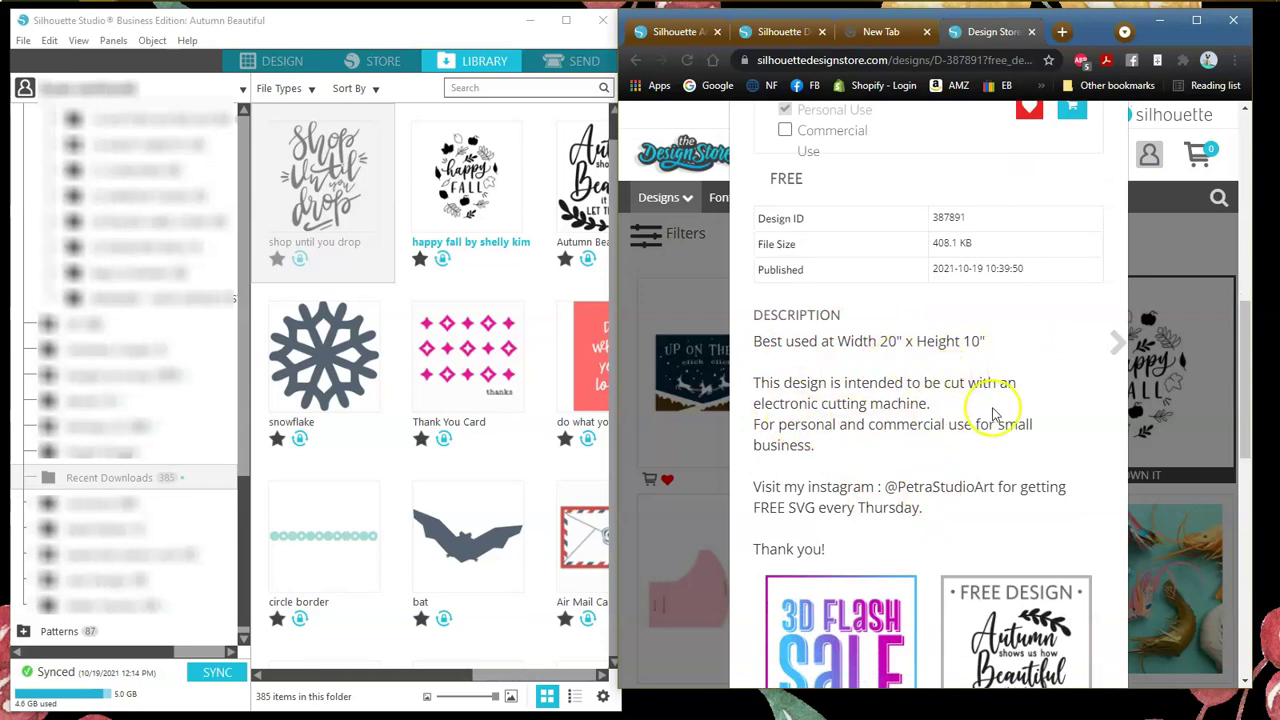
scroll(894, 449, down, 1)
scroll(896, 462, down, 8)
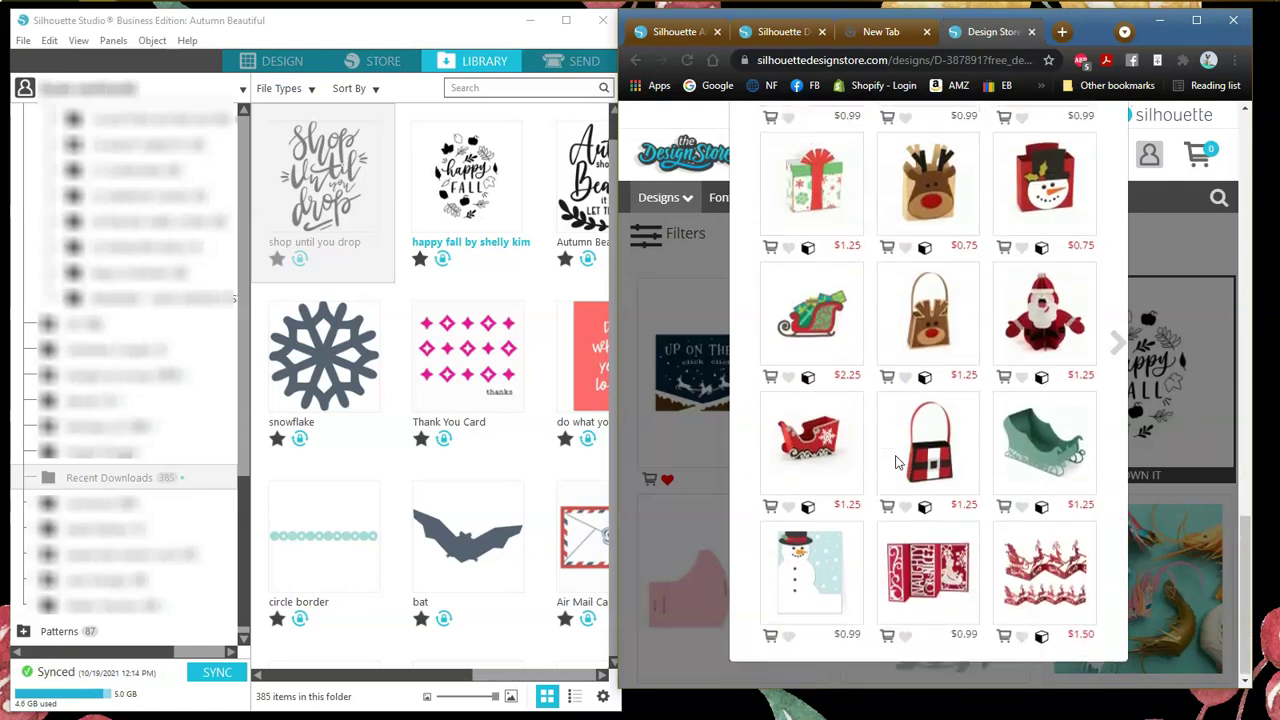
scroll(950, 560, up, 1)
scroll(958, 565, up, 8)
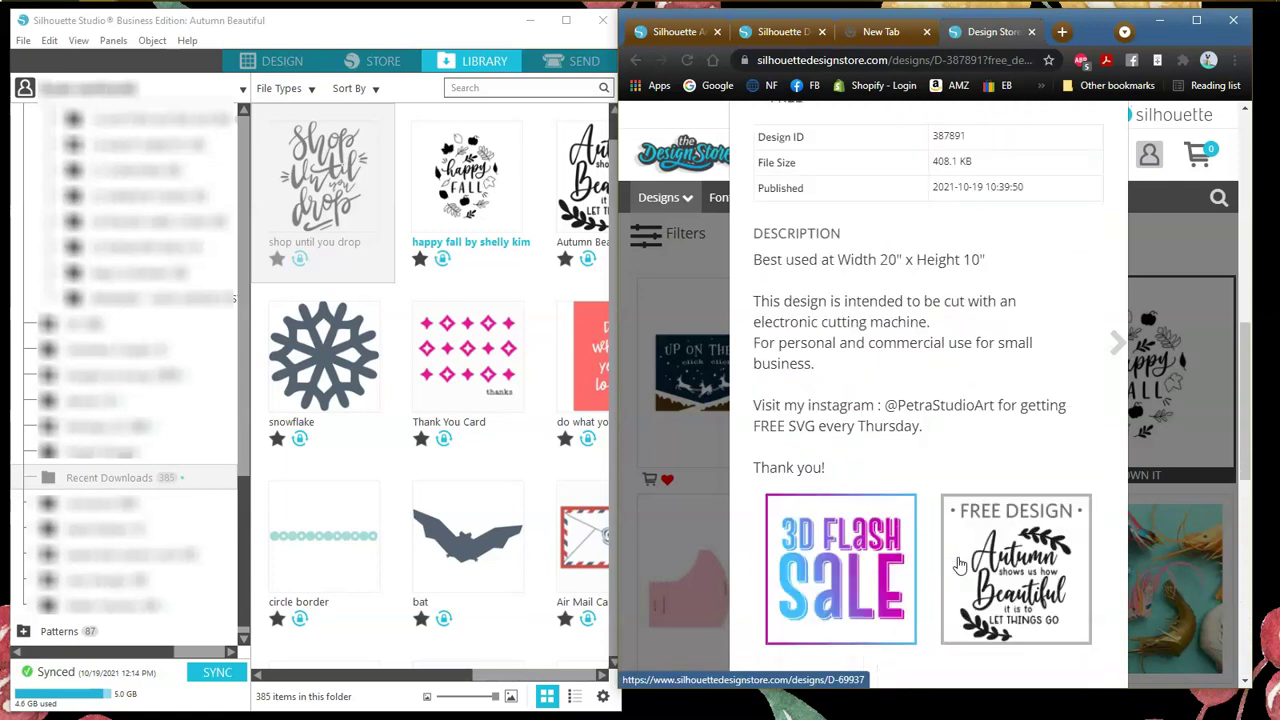
scroll(958, 565, up, 5)
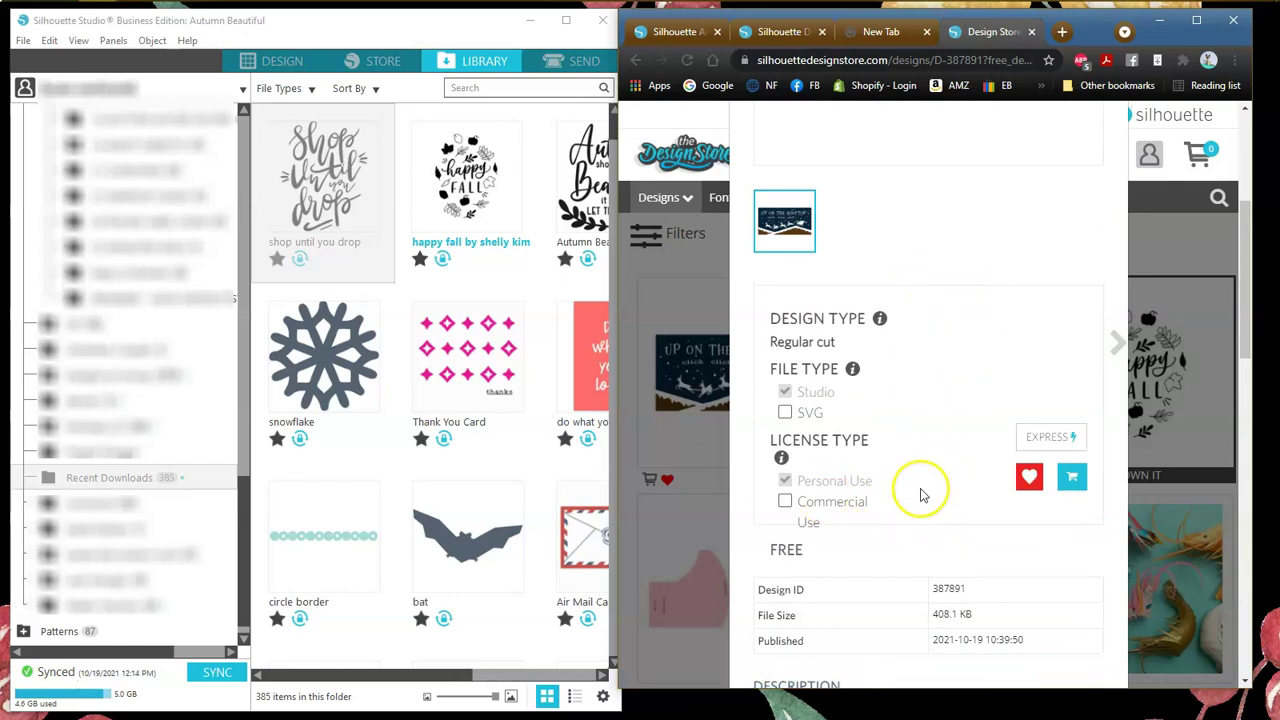
Step: Toggle the Up on the Rooftop design's favourite status
click(1030, 480)
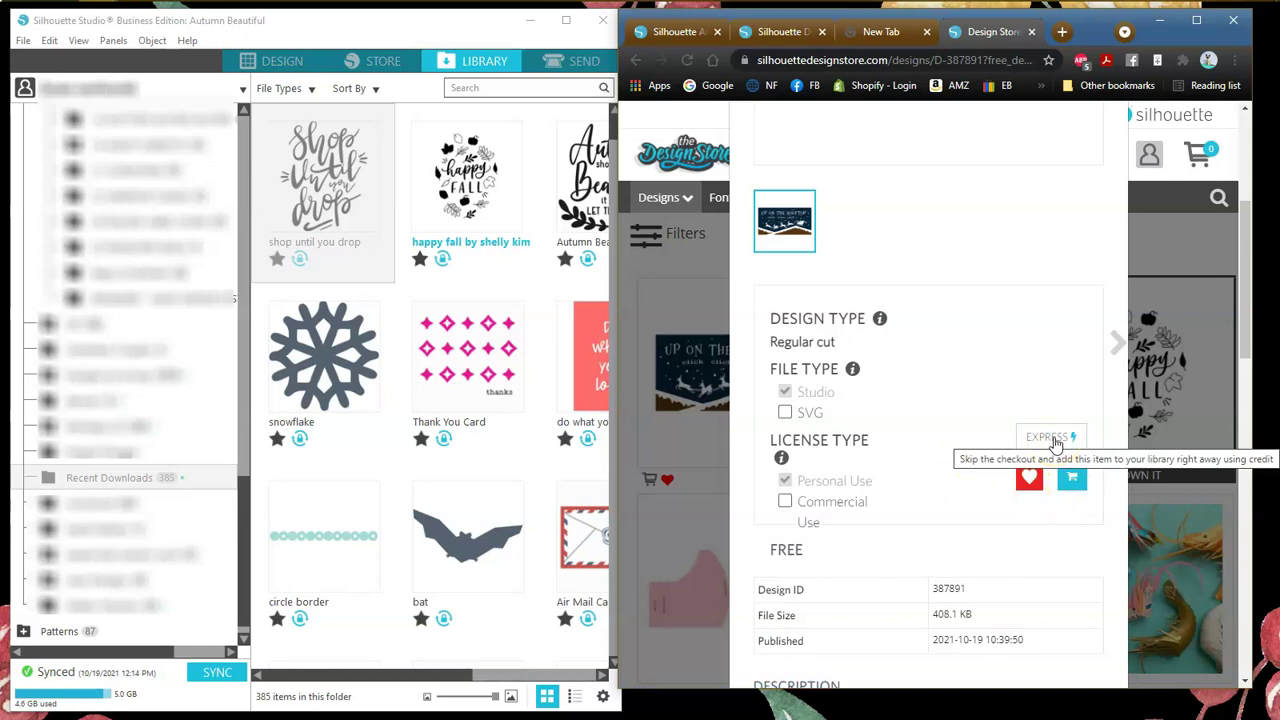
click(1051, 504)
click(1051, 440)
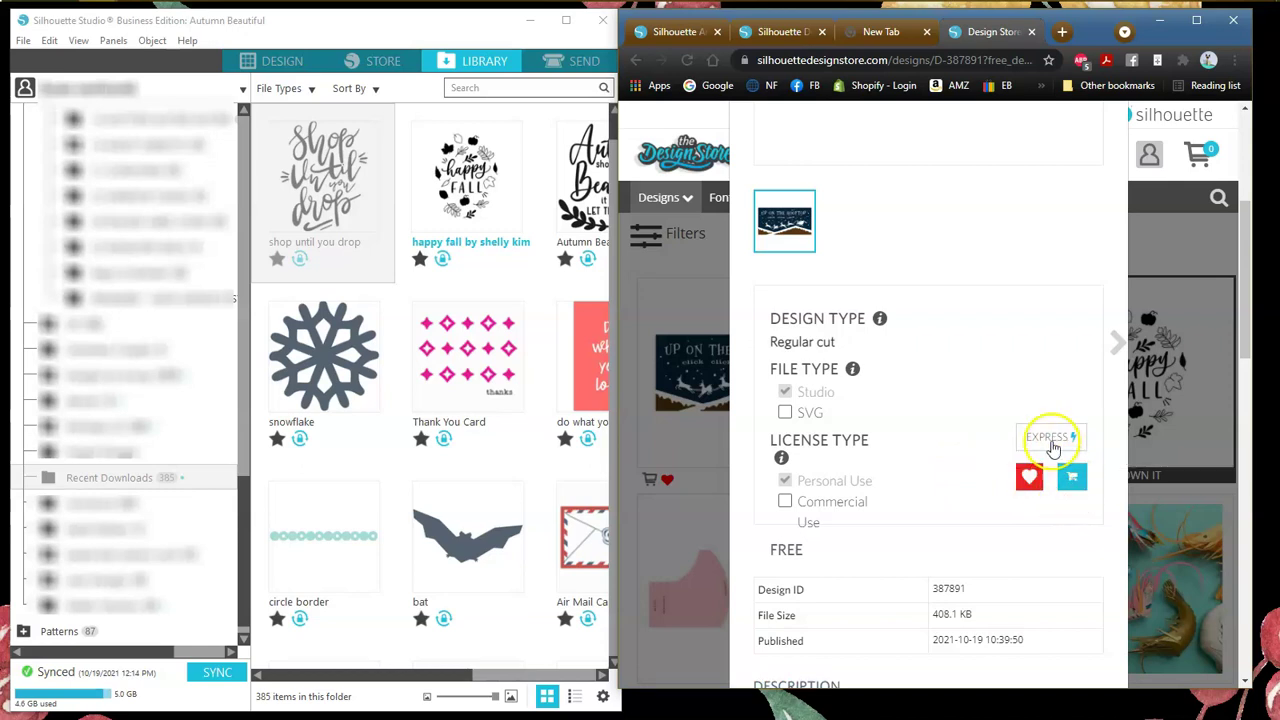
click(1051, 523)
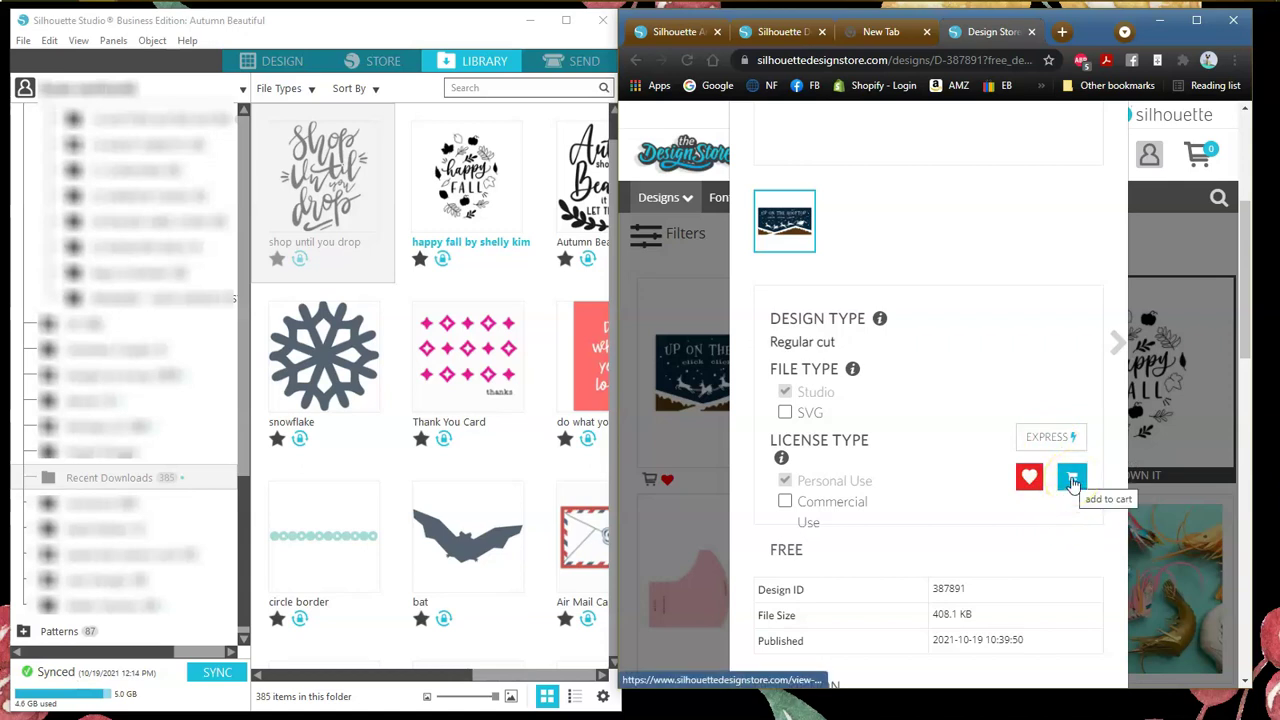
Step: Add the free design to the cart and close its details popup
click(1072, 483)
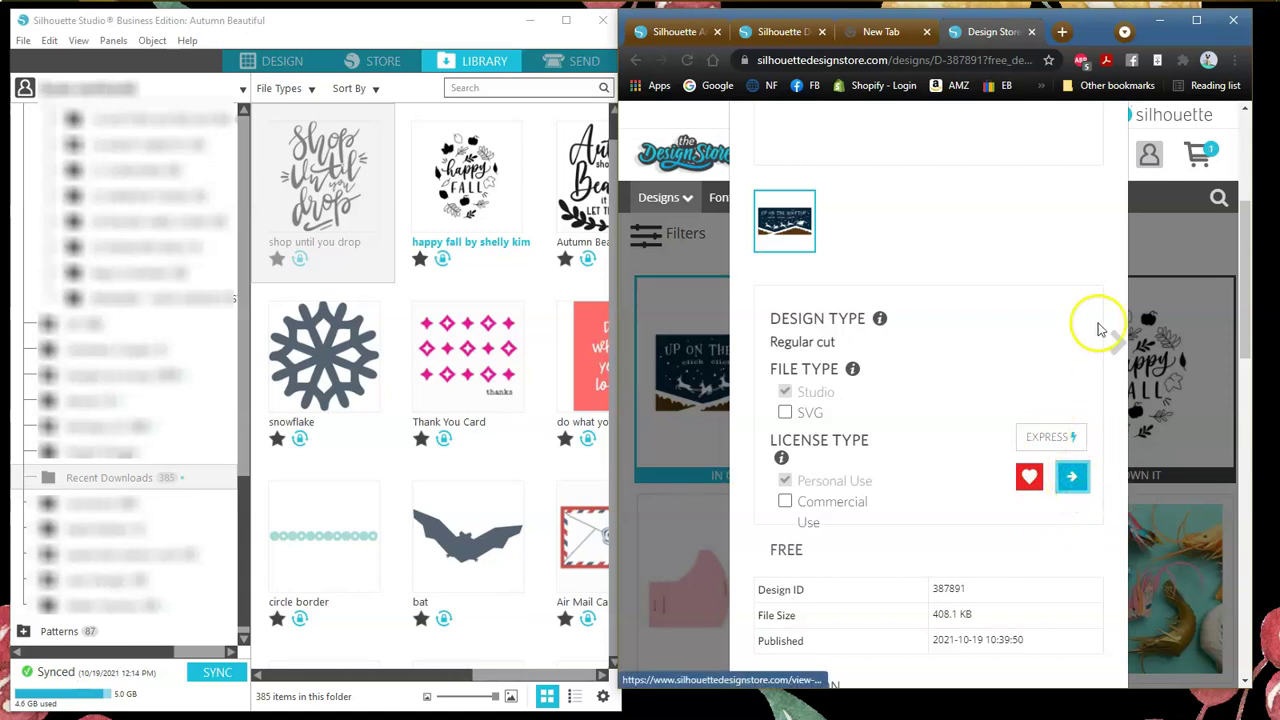
scroll(1049, 234, up, 5)
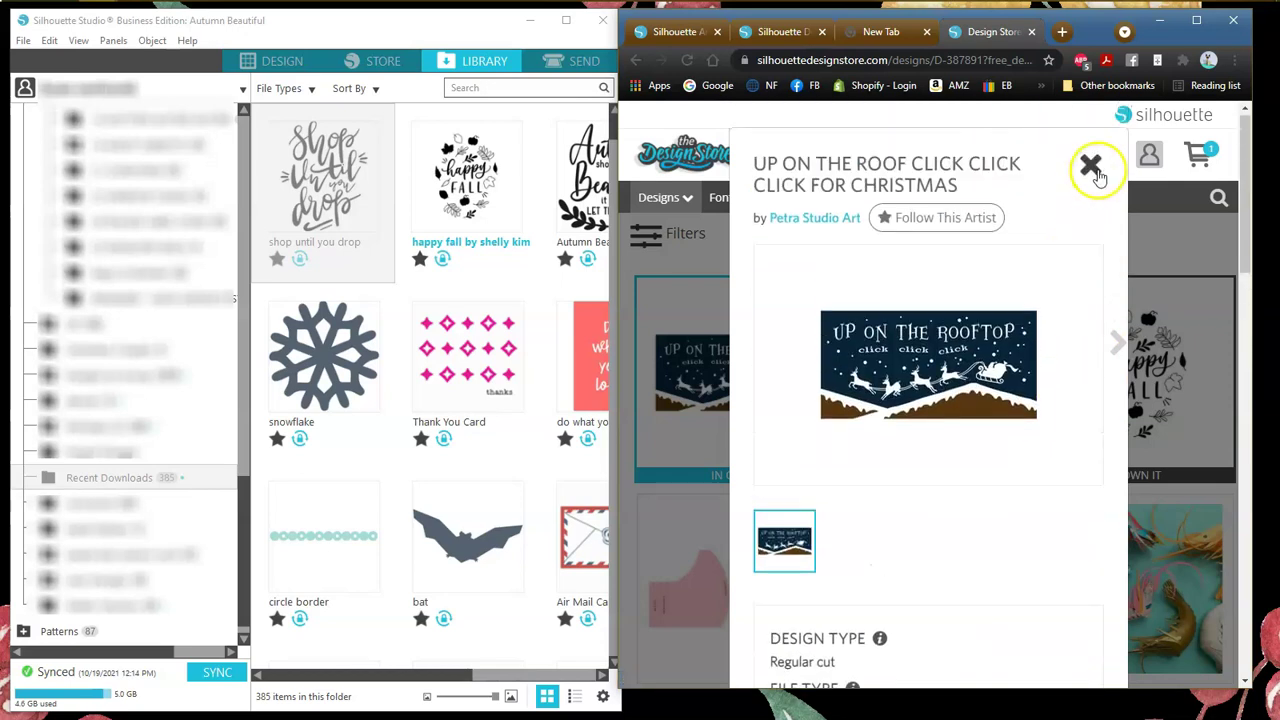
click(1089, 163)
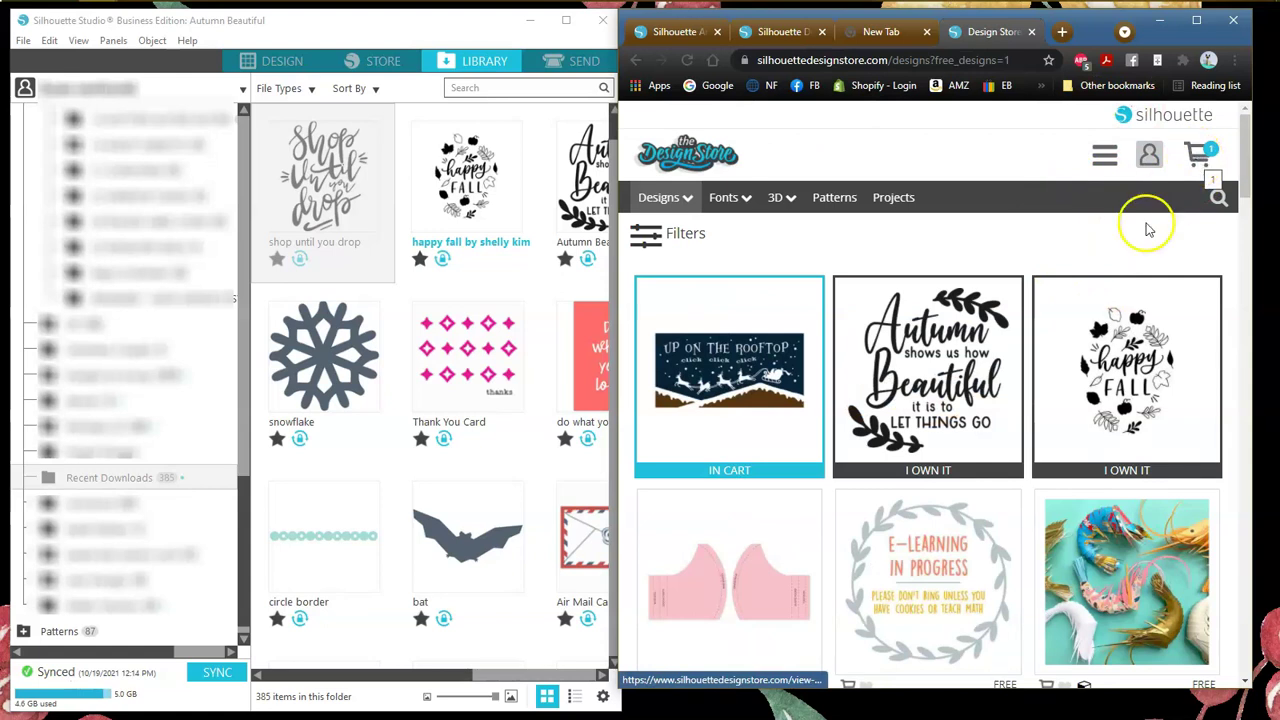
Step: Open the shopping cart listing the Up on the Rooftop design
click(1199, 152)
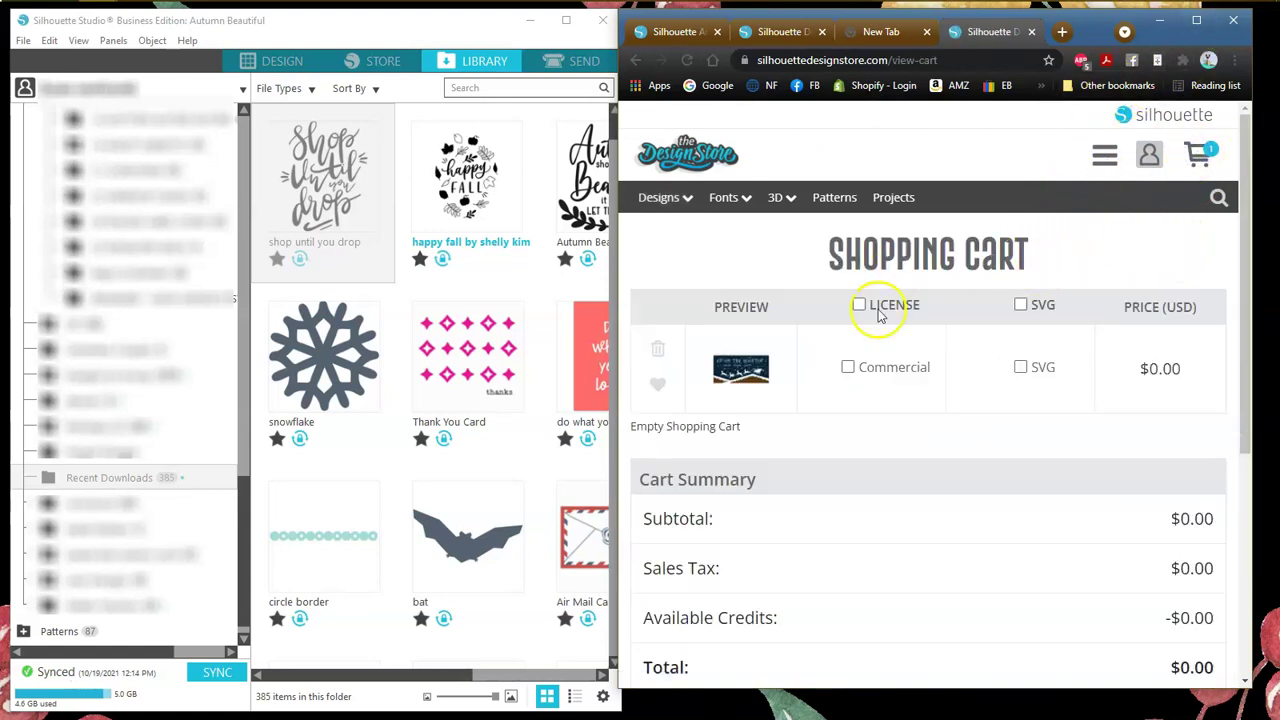
scroll(1006, 443, down, 1)
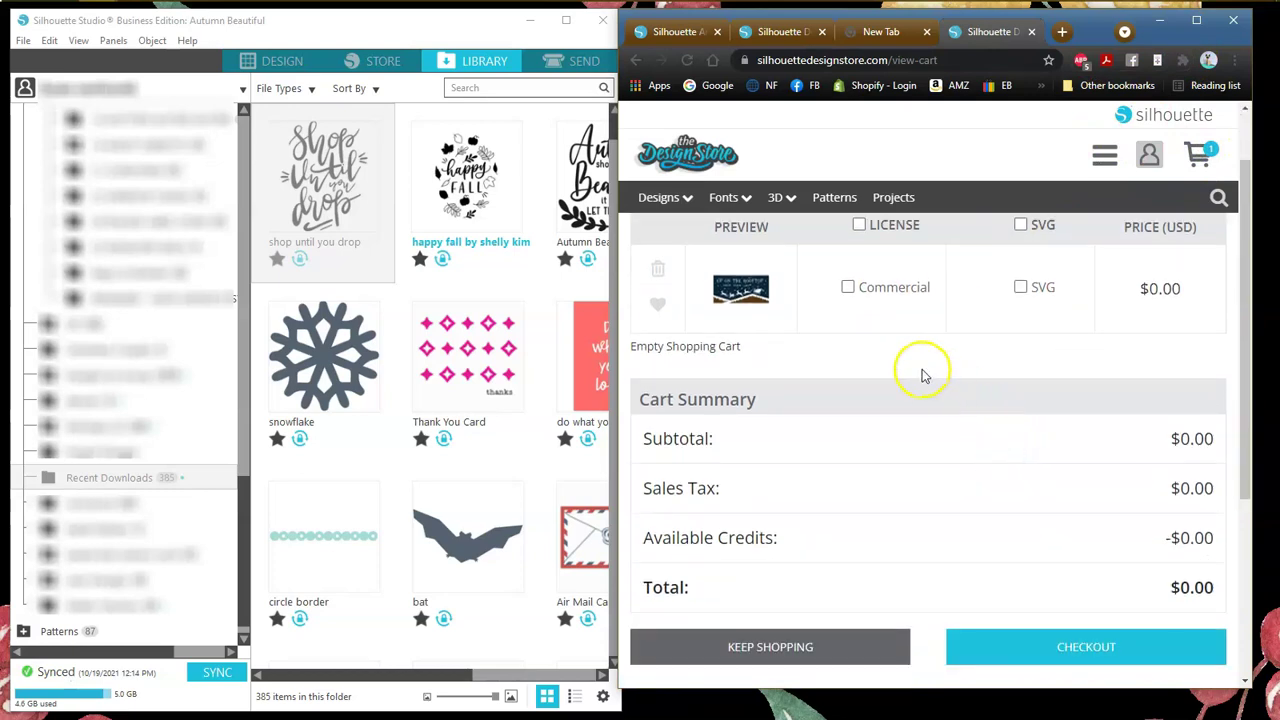
scroll(903, 364, up, 1)
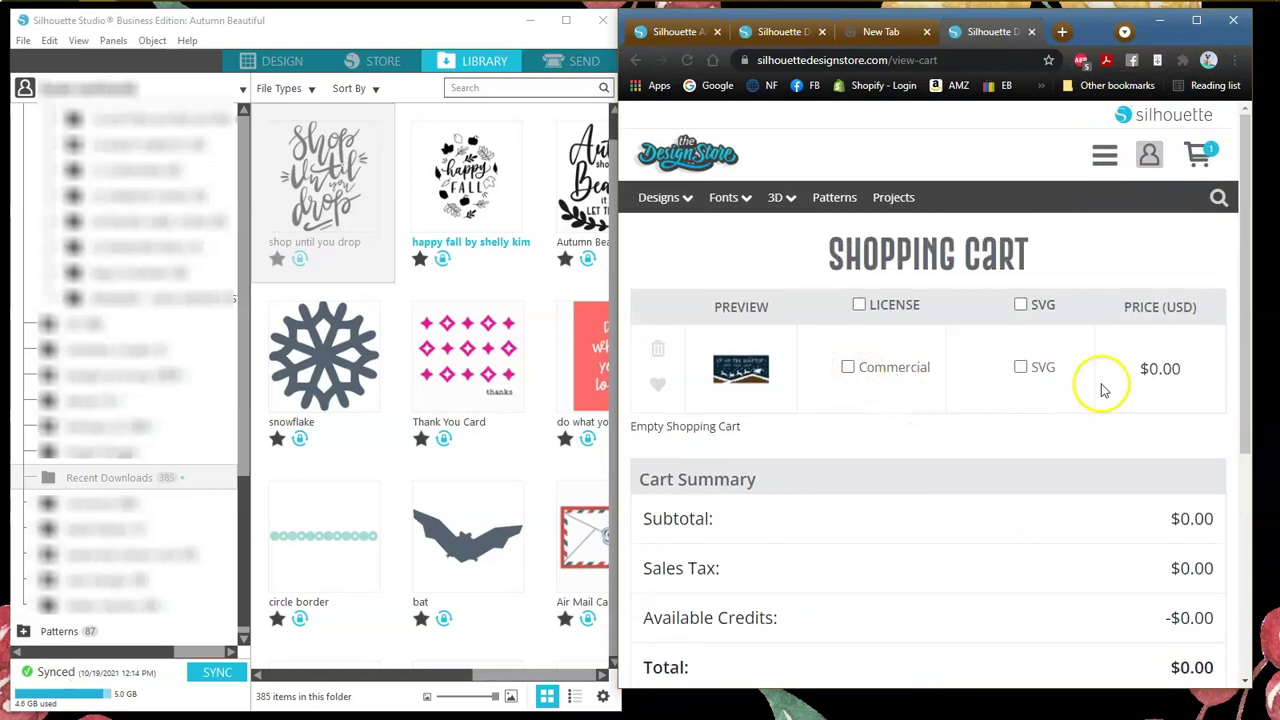
Step: Try the SVG and $1.49 commercial license options, then clear both to keep $0.00
click(1021, 369)
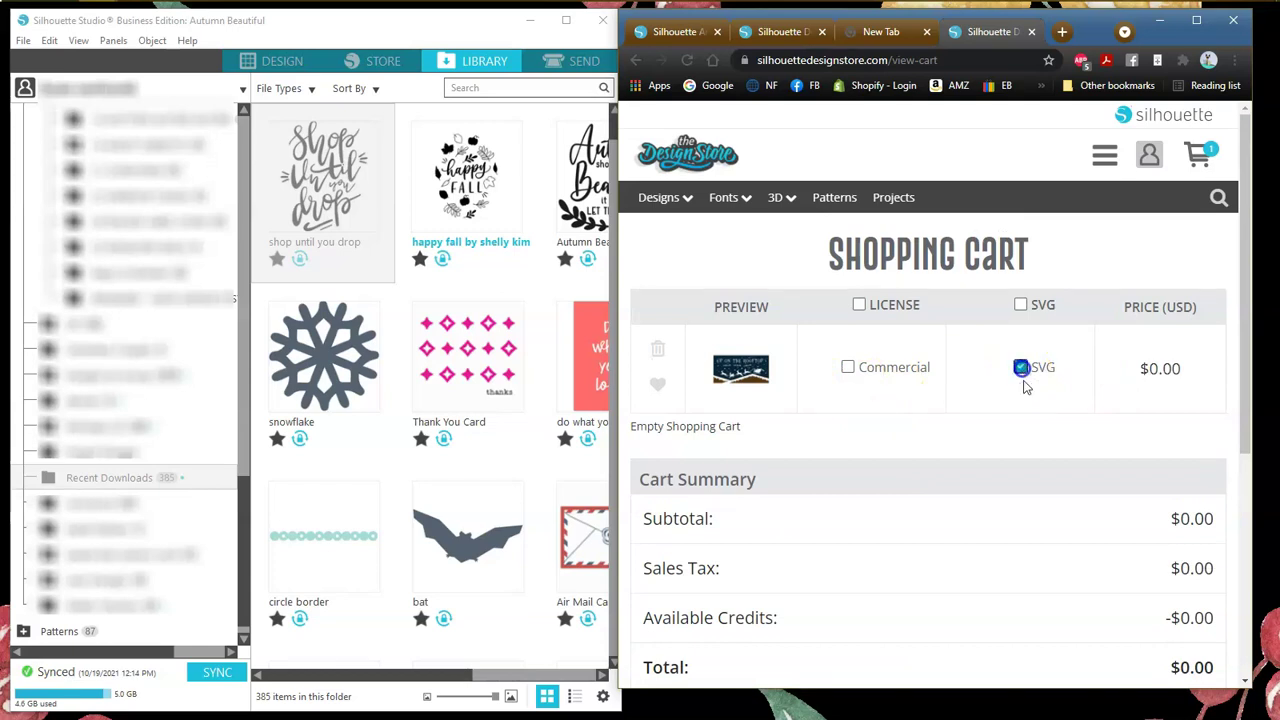
click(847, 369)
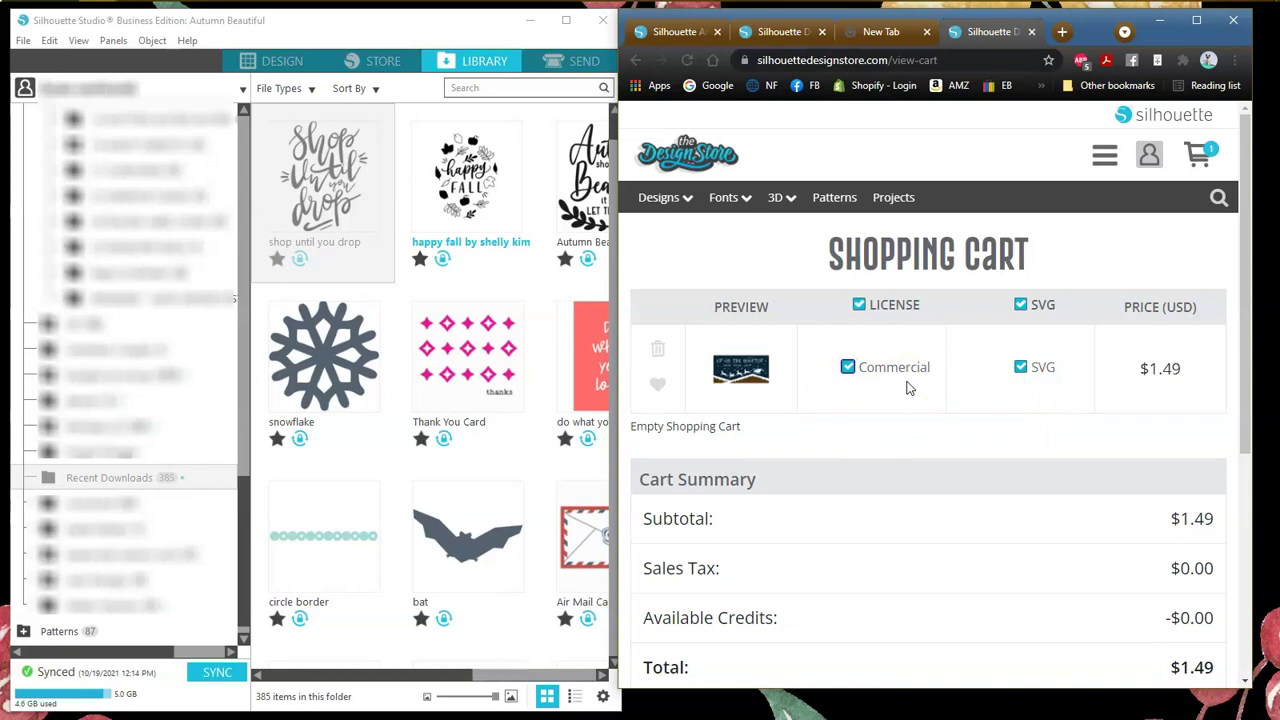
click(848, 368)
click(849, 372)
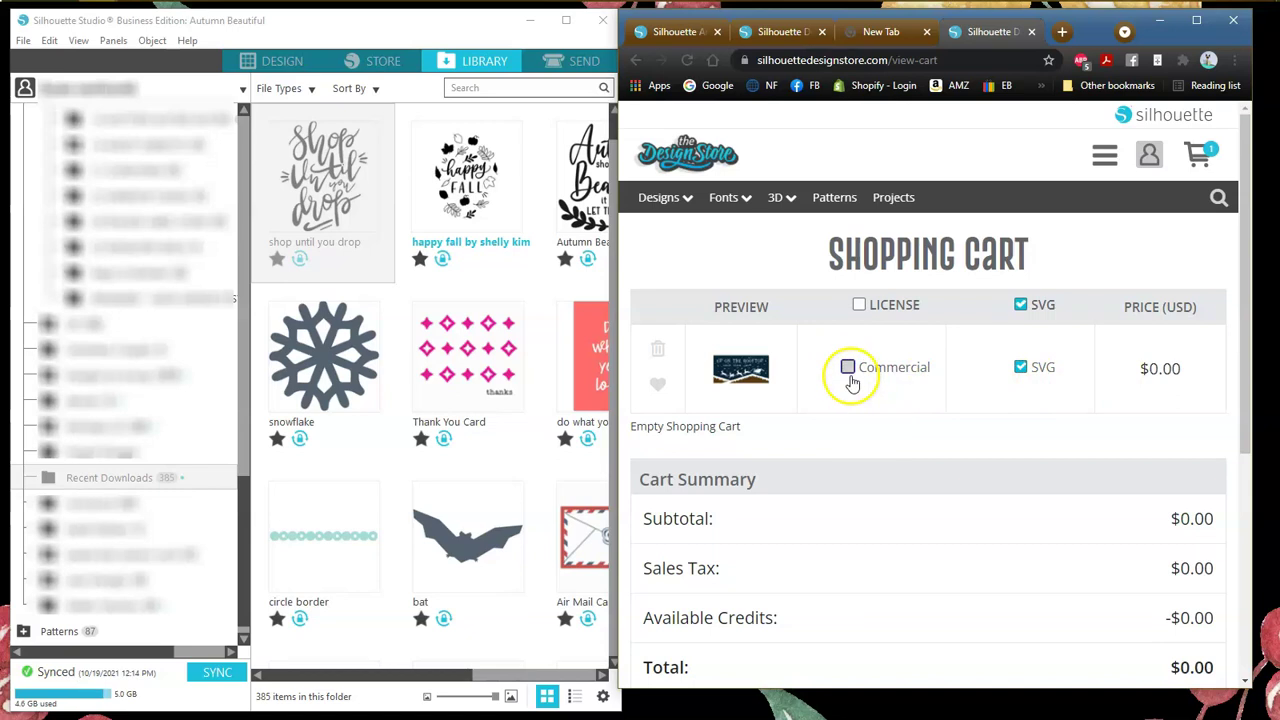
click(846, 368)
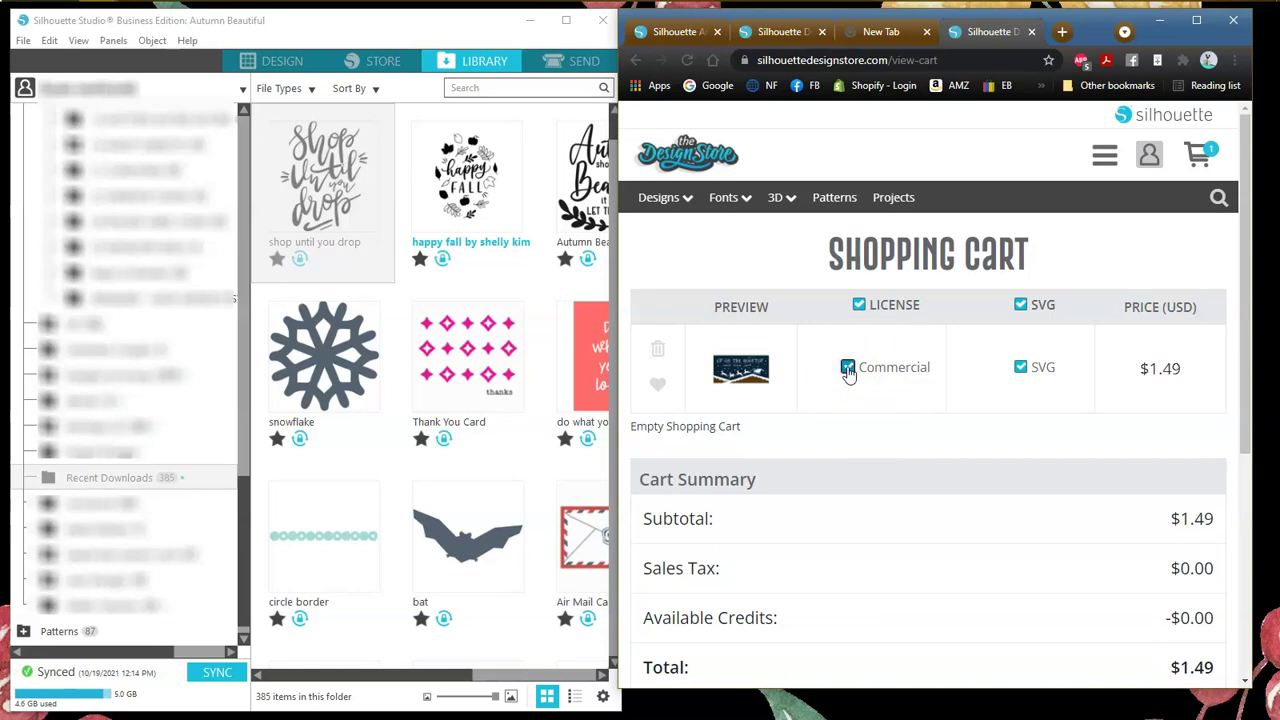
click(848, 368)
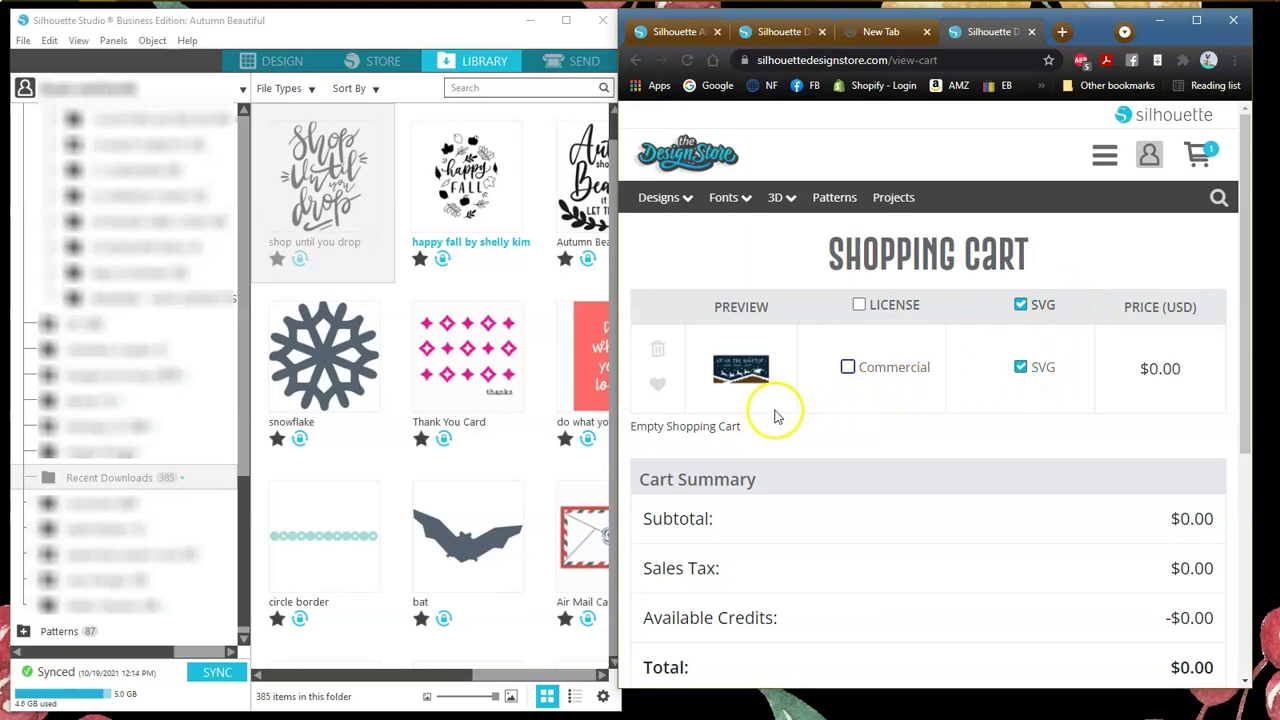
click(1020, 367)
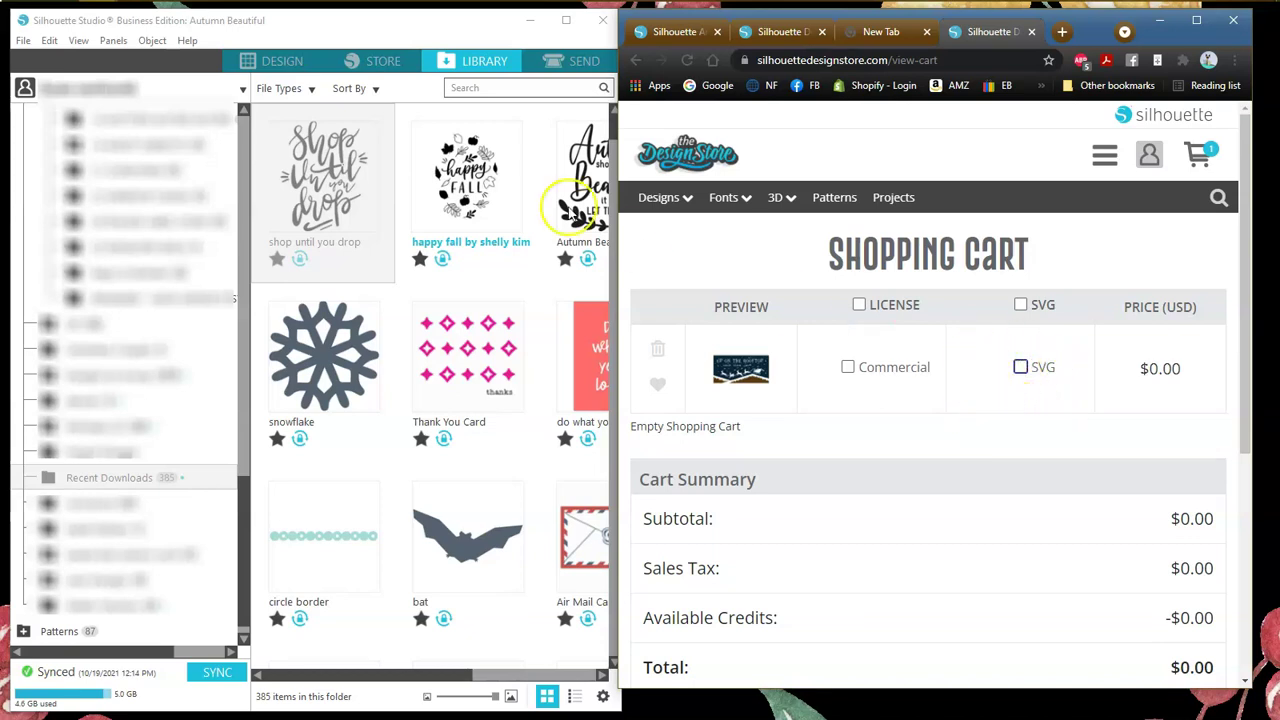
Step: Maximize Studio to view the Autumn Beautiful design, then restore the window beside the browser
click(566, 21)
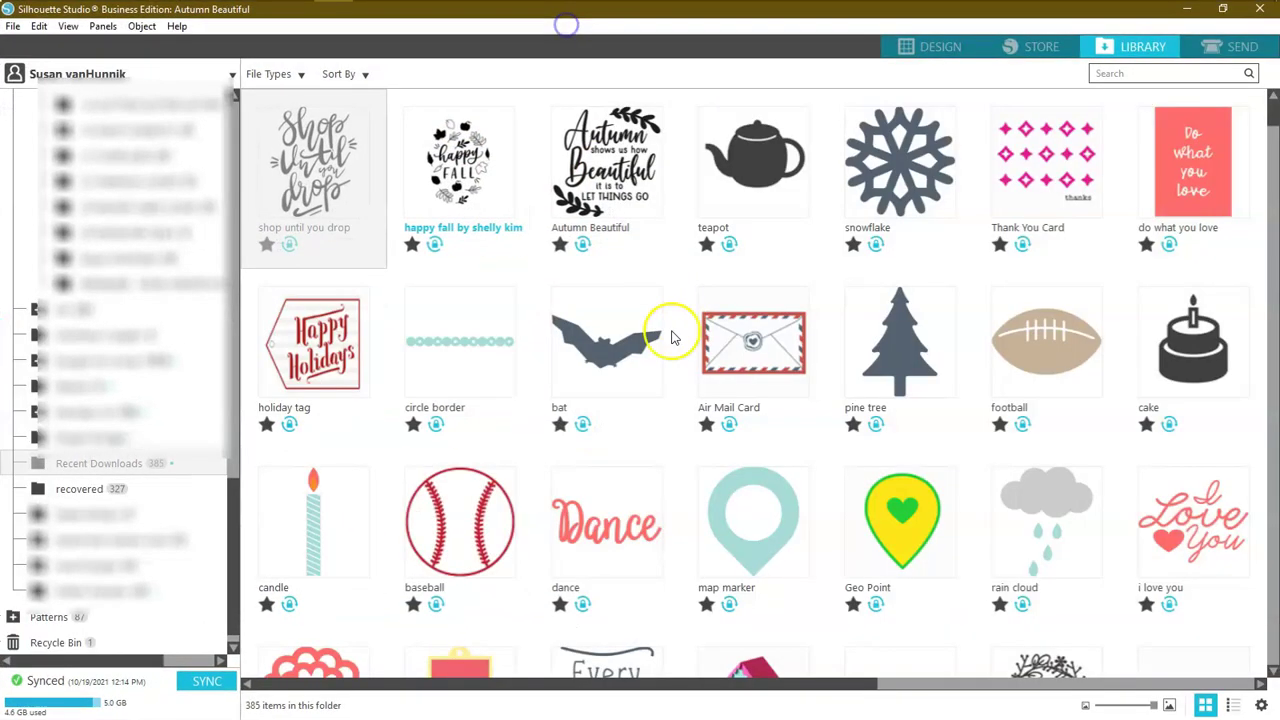
click(953, 57)
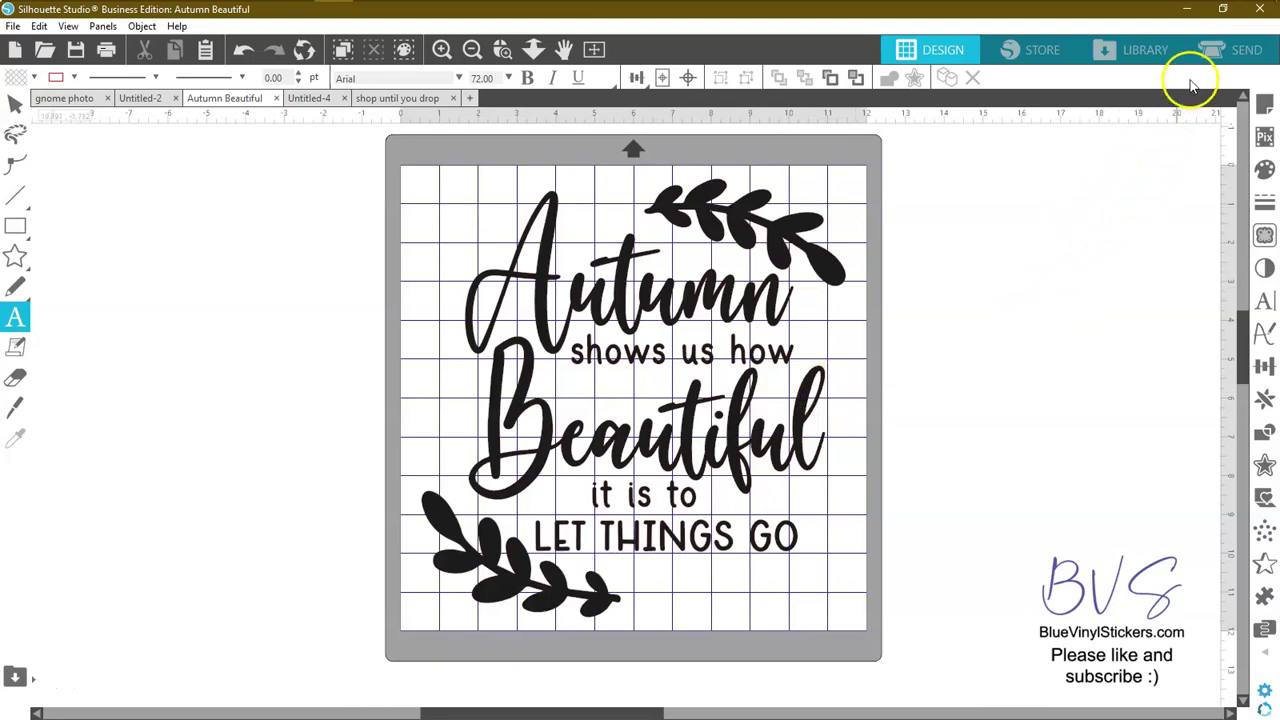
click(1222, 10)
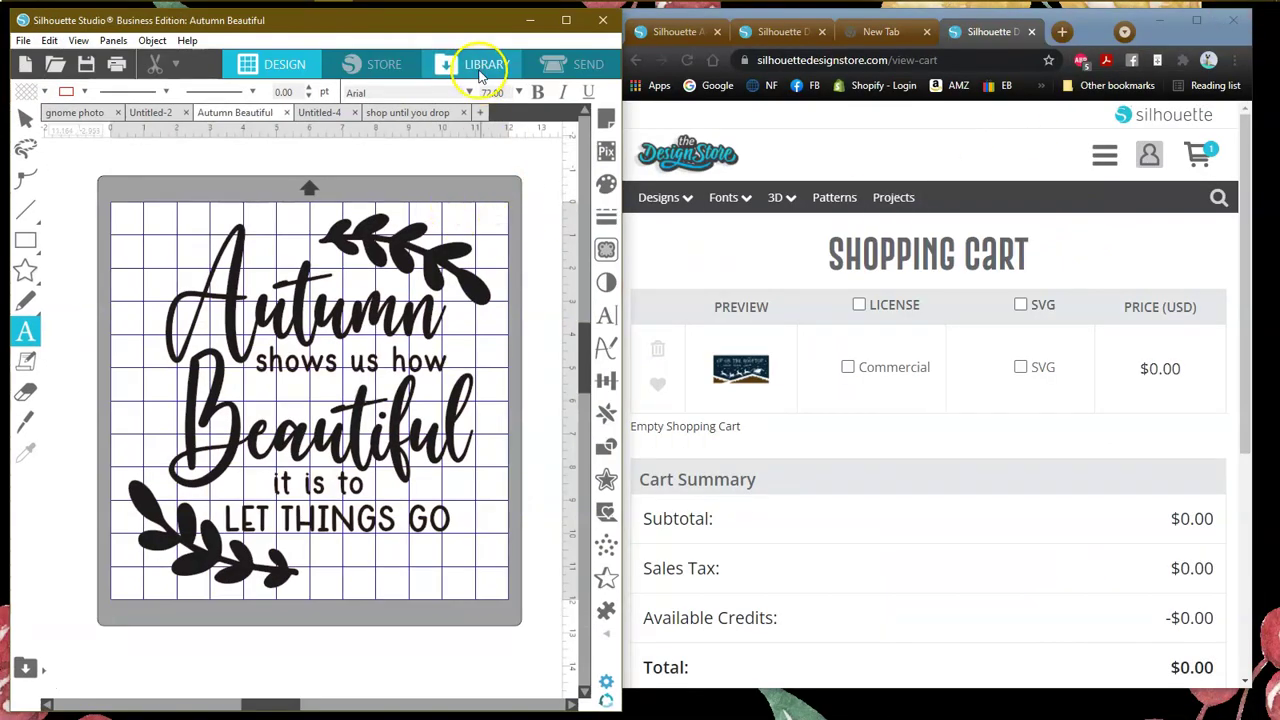
Step: Return to the Studio library, then check out the Design Store cart
click(479, 70)
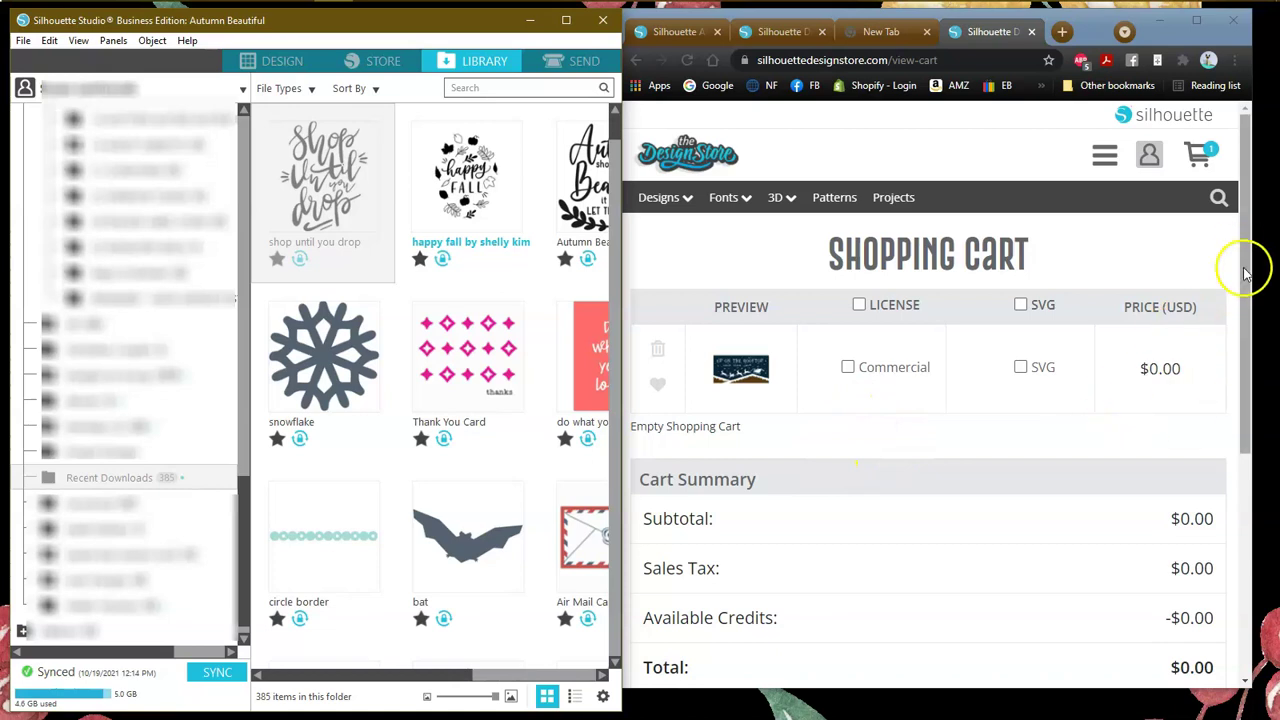
drag(1246, 262, 1238, 383)
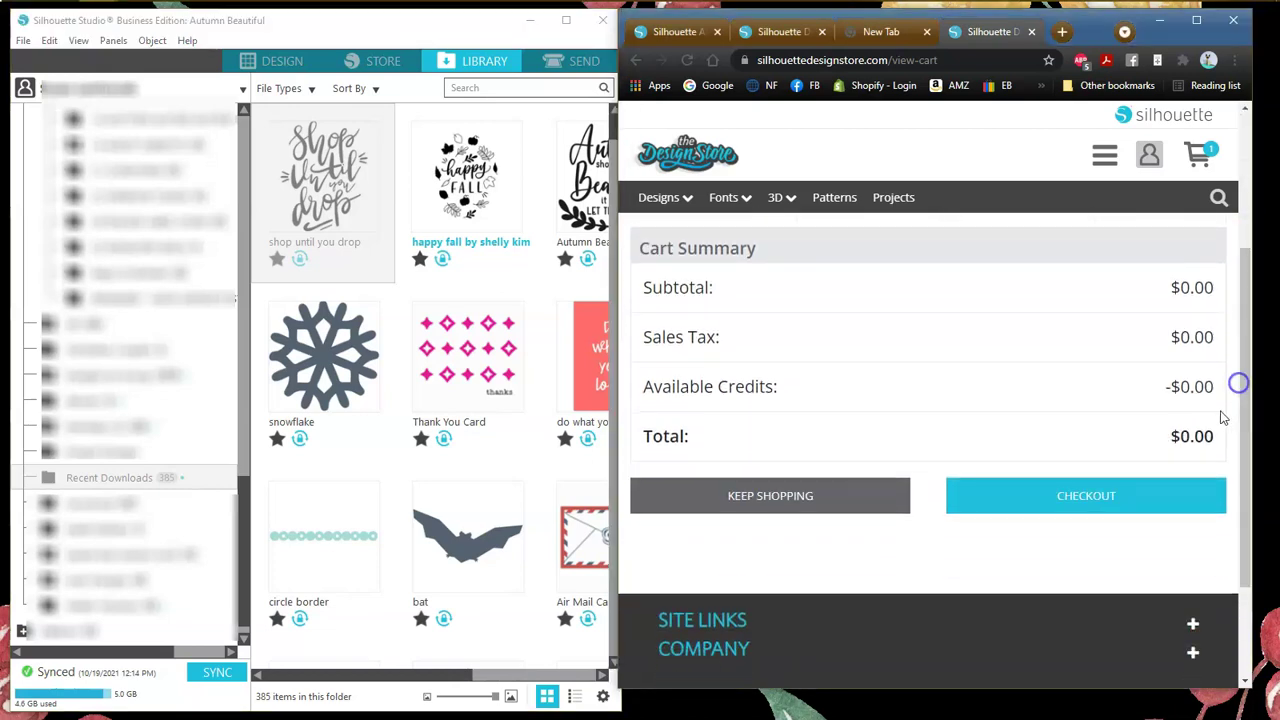
click(1070, 500)
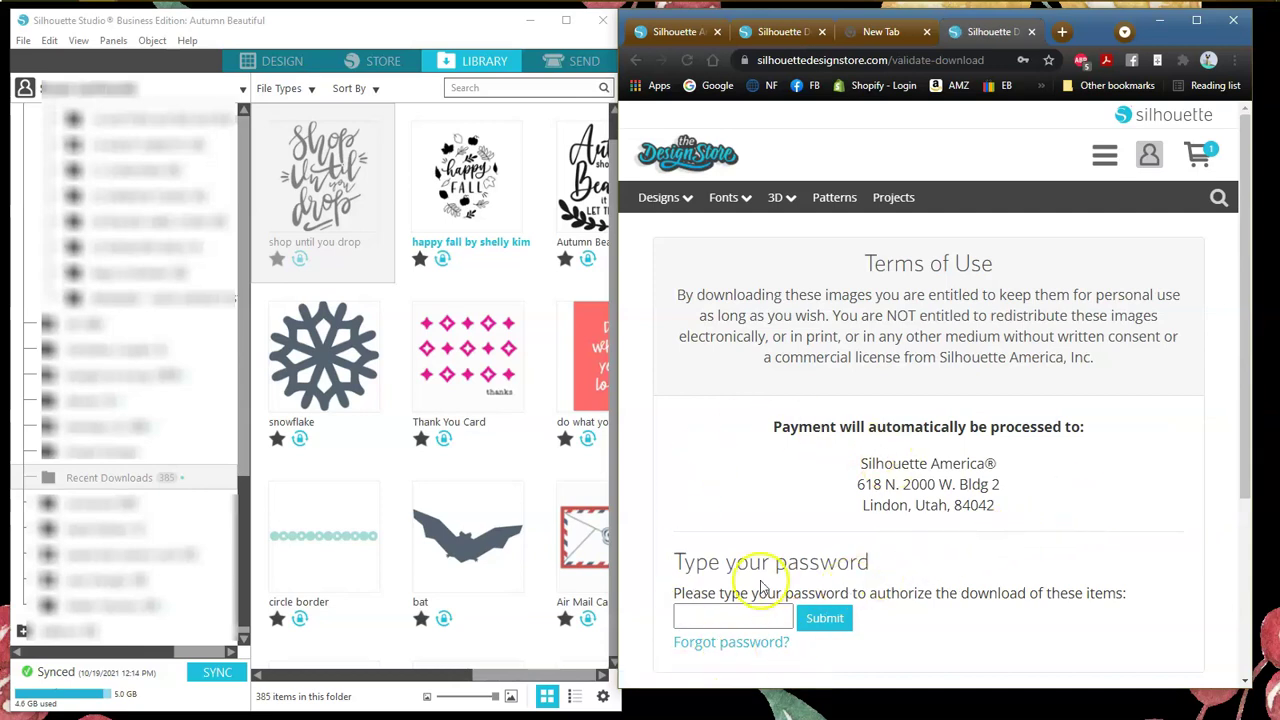
Step: Authorize the free download by submitting the saved account password
click(730, 619)
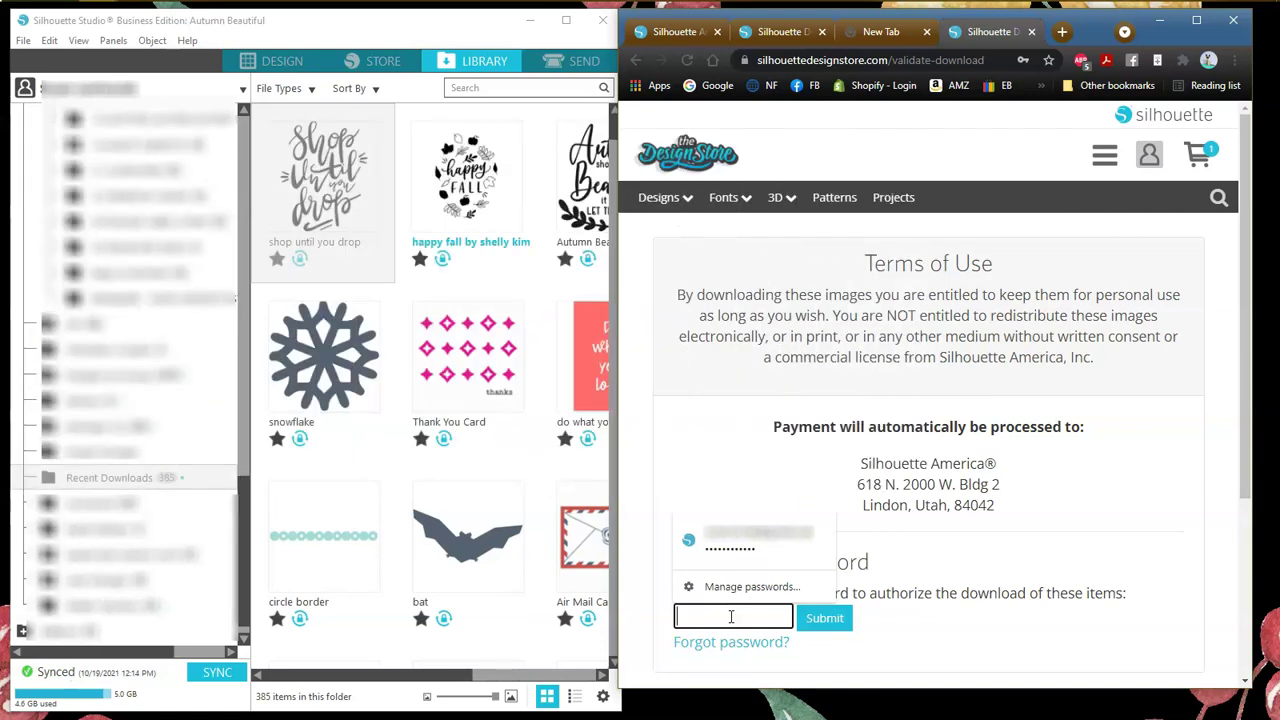
click(730, 545)
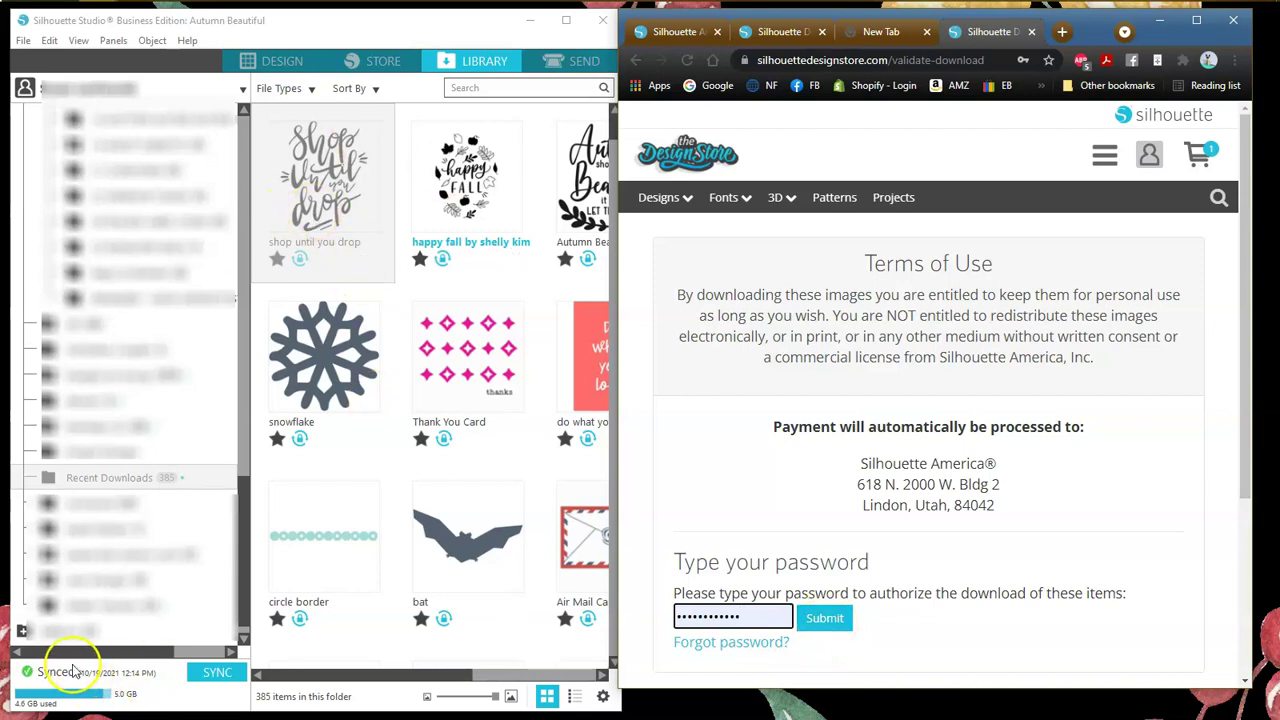
click(816, 618)
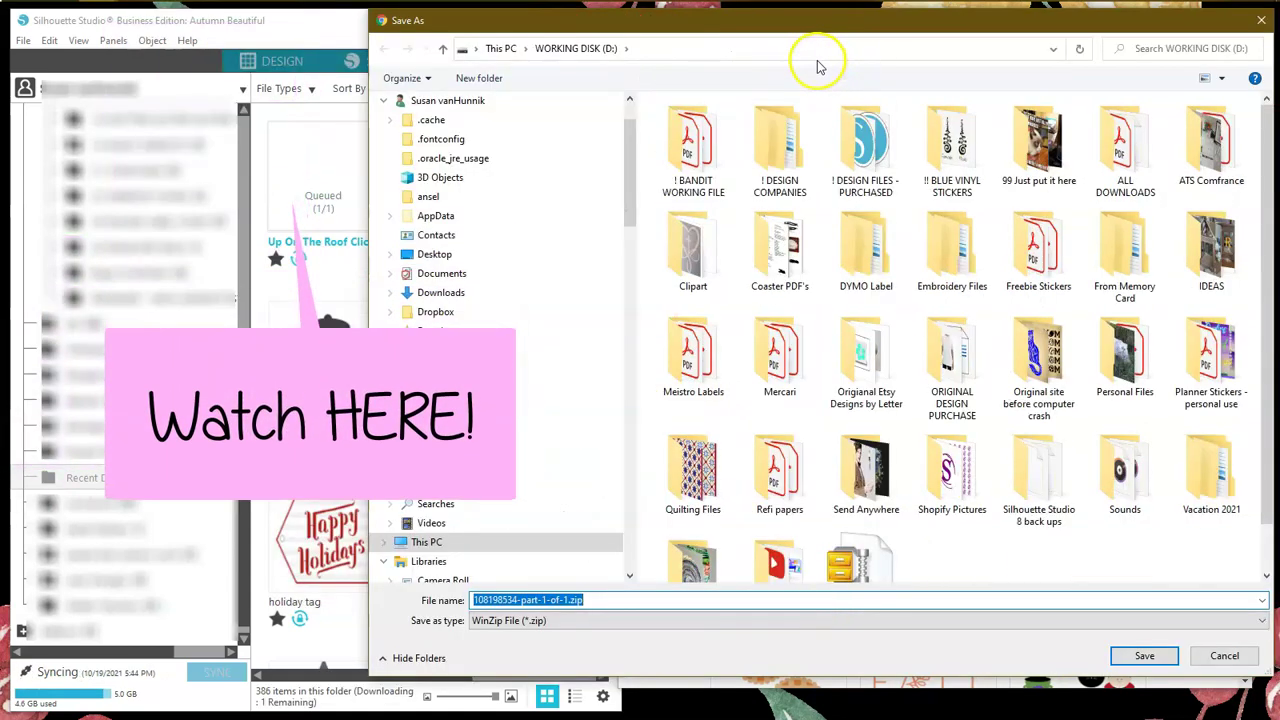
Step: Save the order's zip file and maximize Silhouette Studio to show Recent Downloads
click(1150, 656)
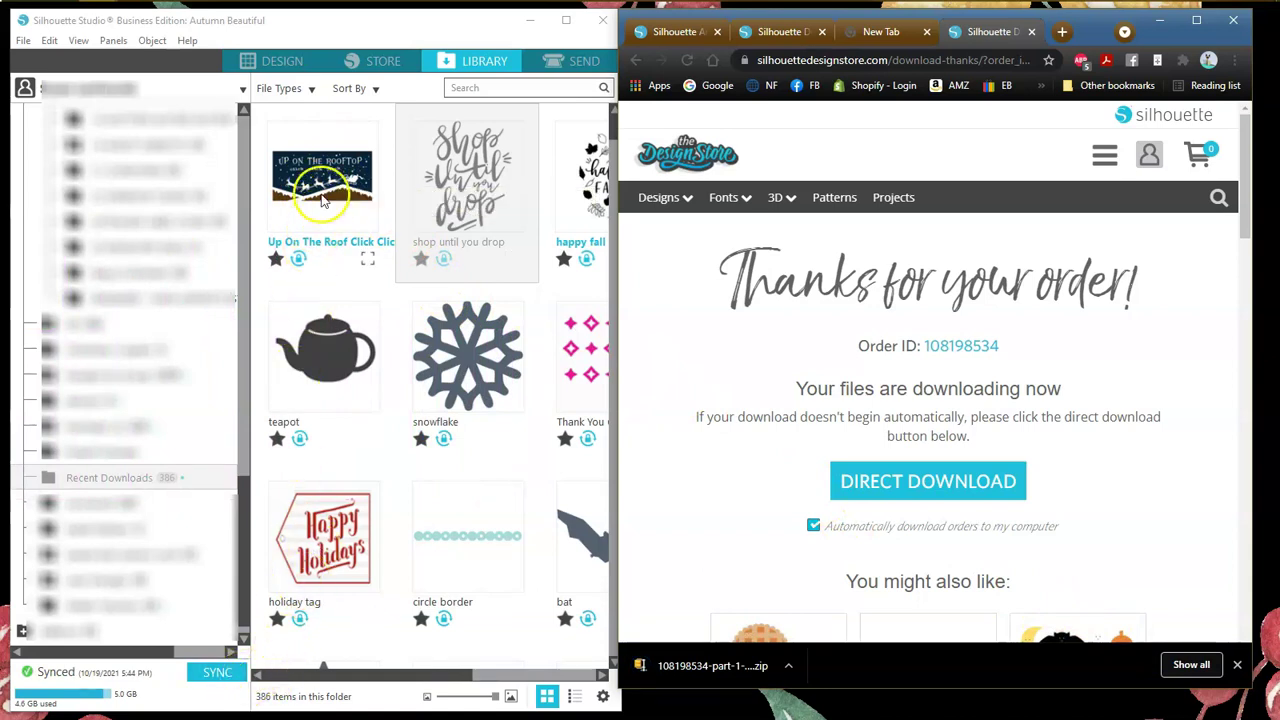
click(566, 21)
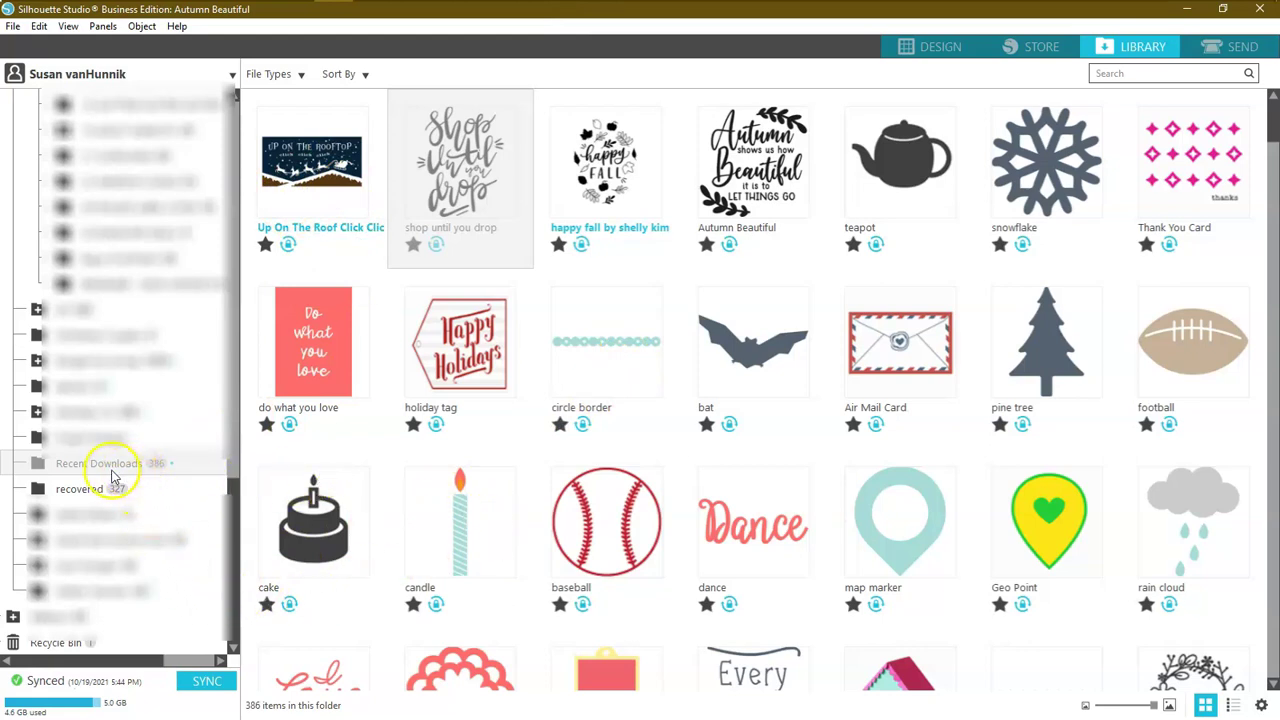
Step: Browse the recovered folder, return to Recent Downloads, and restore down the Studio window
click(80, 489)
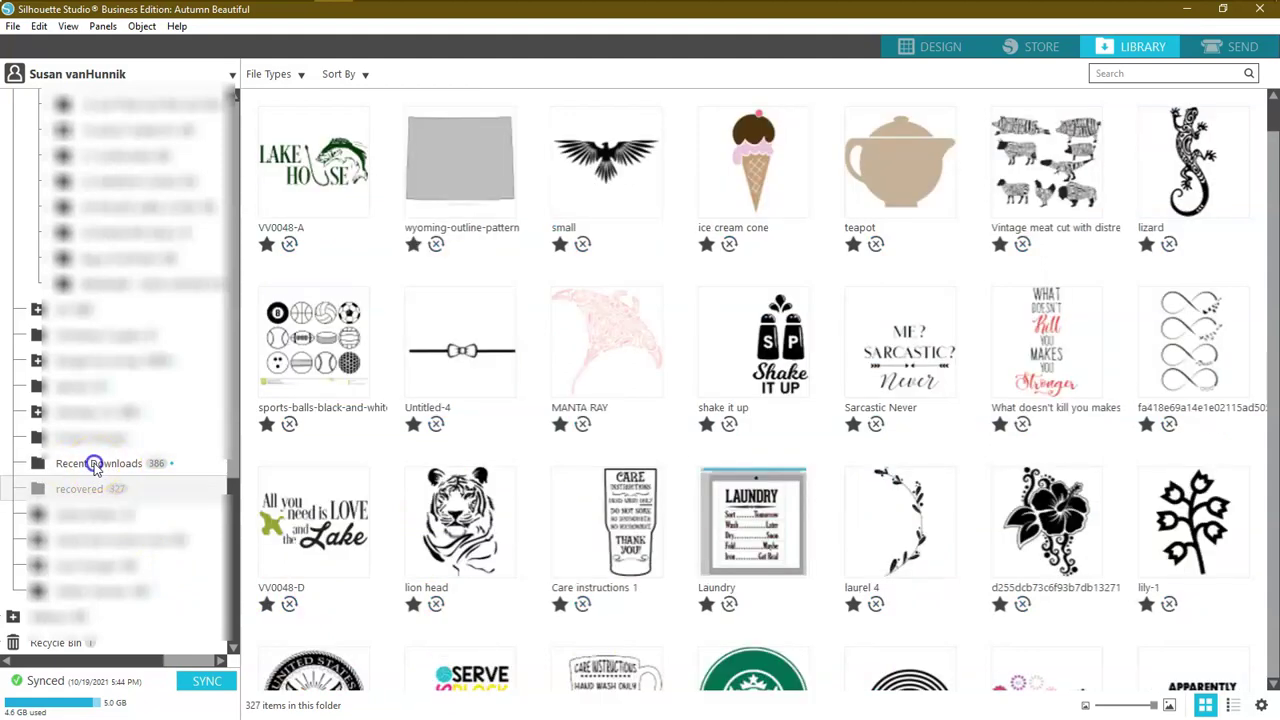
click(95, 465)
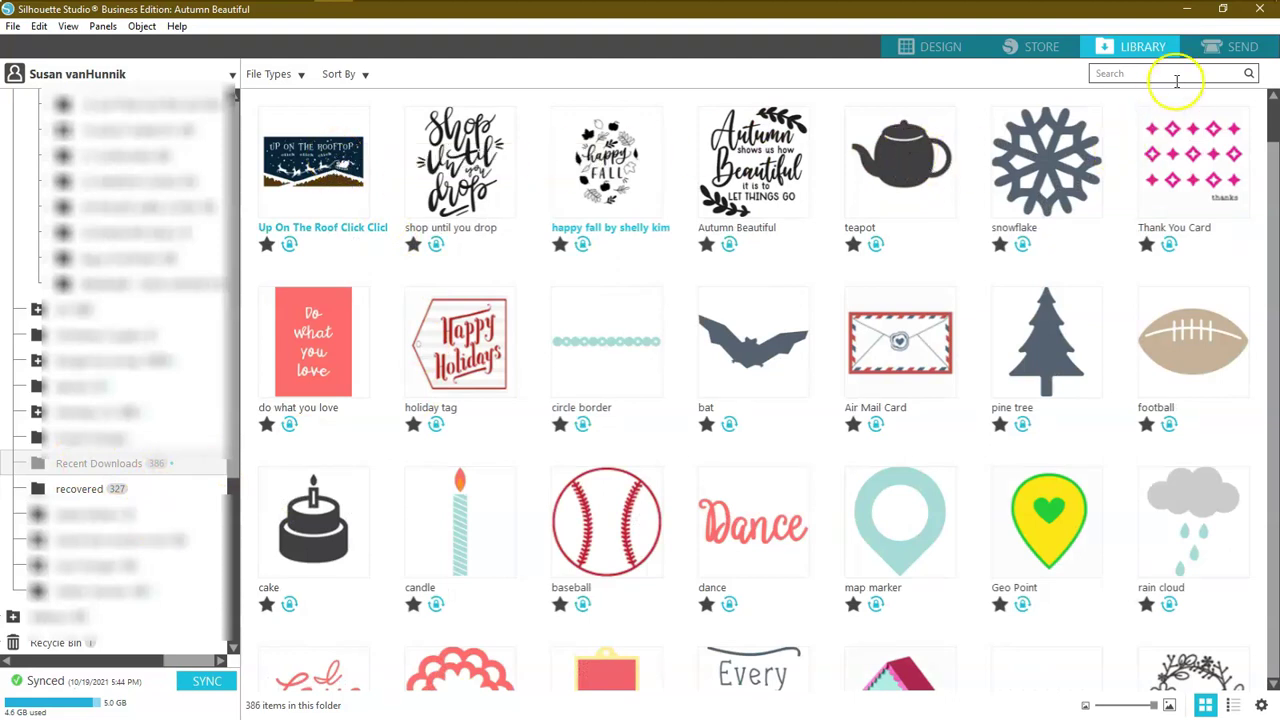
click(1222, 10)
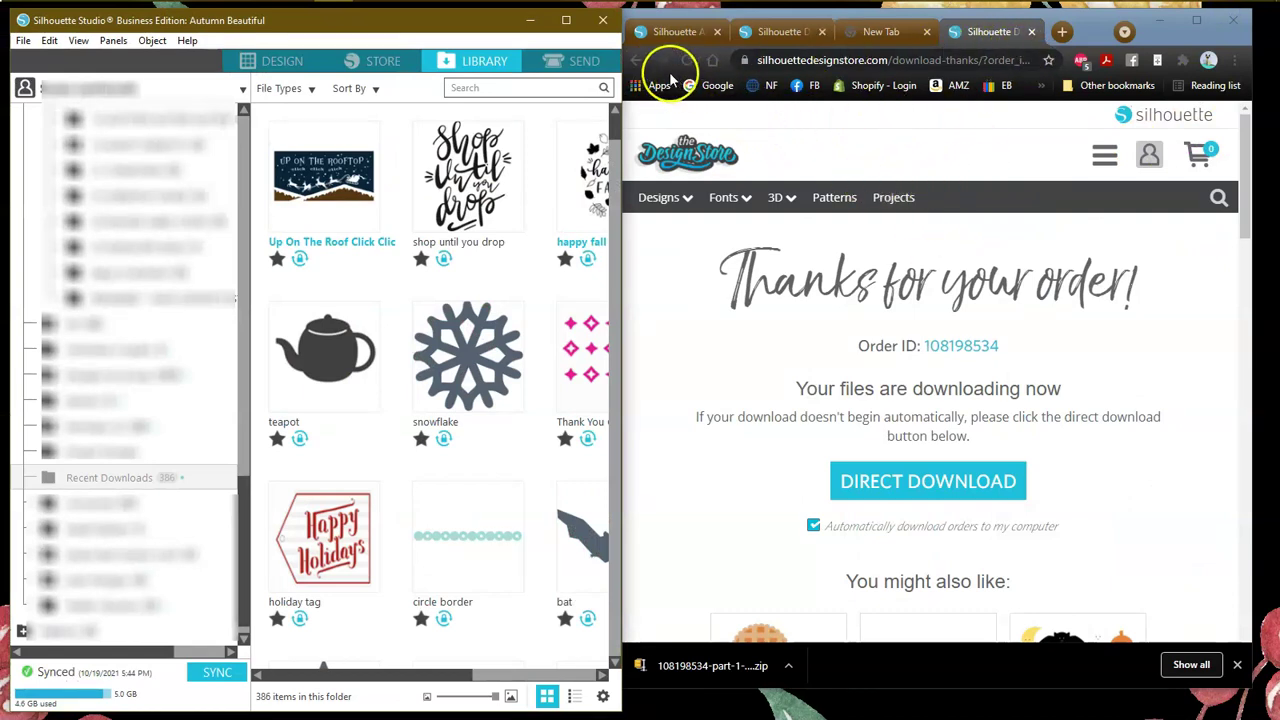
Step: Return to the store homepage, maximize Chrome, and open the free Mask Template (design 332120) details
click(636, 60)
click(686, 158)
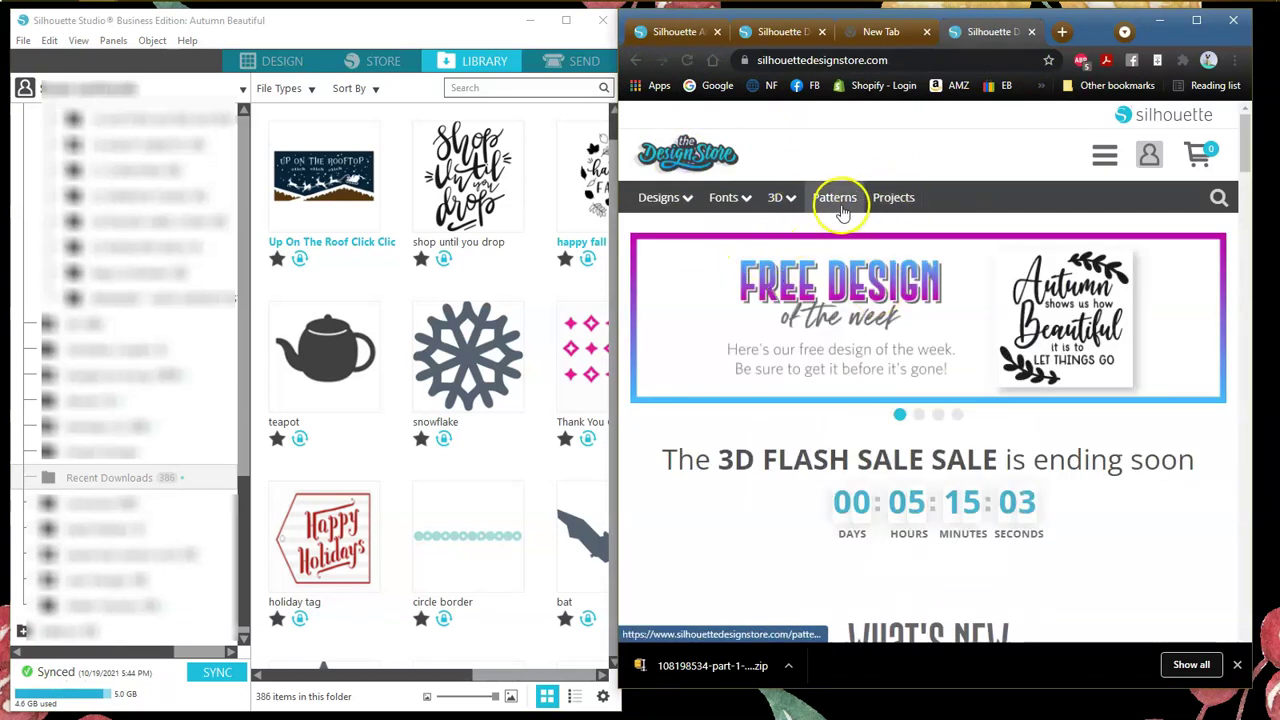
click(1192, 22)
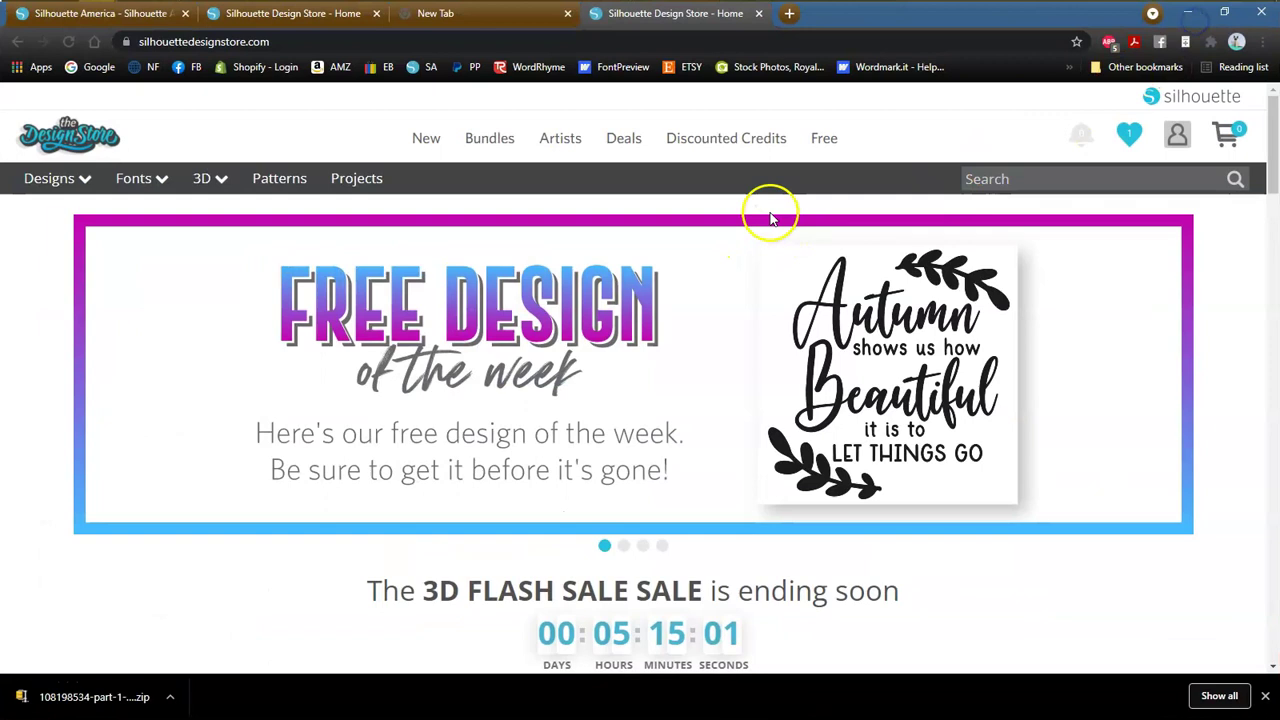
click(822, 140)
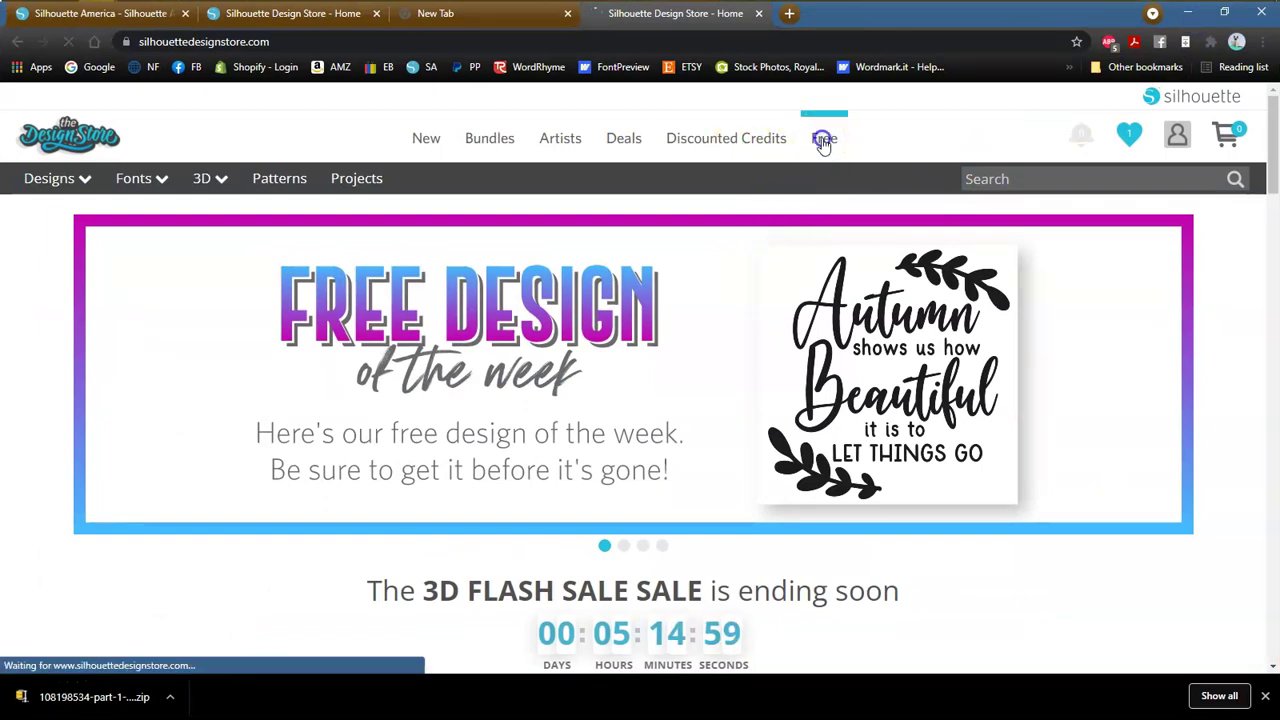
click(1145, 360)
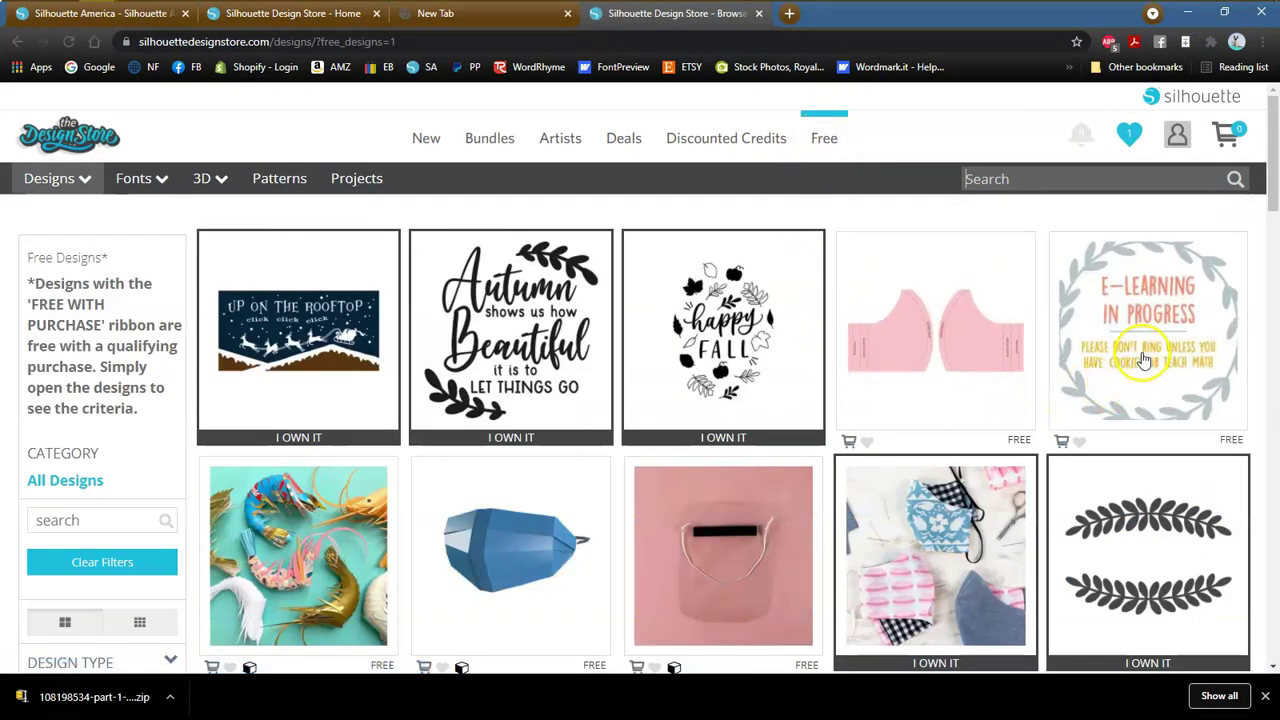
click(943, 338)
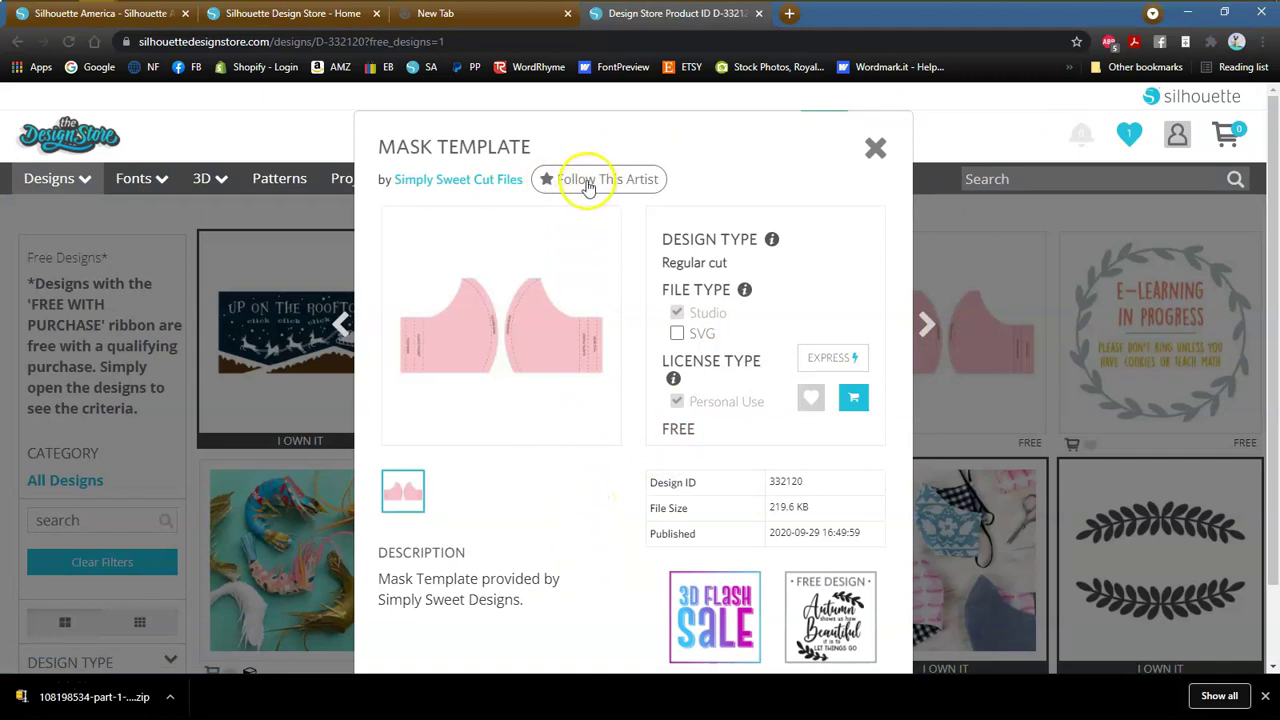
Step: Follow the Mask Template's artist and read the Personal Use license type explanation
click(545, 179)
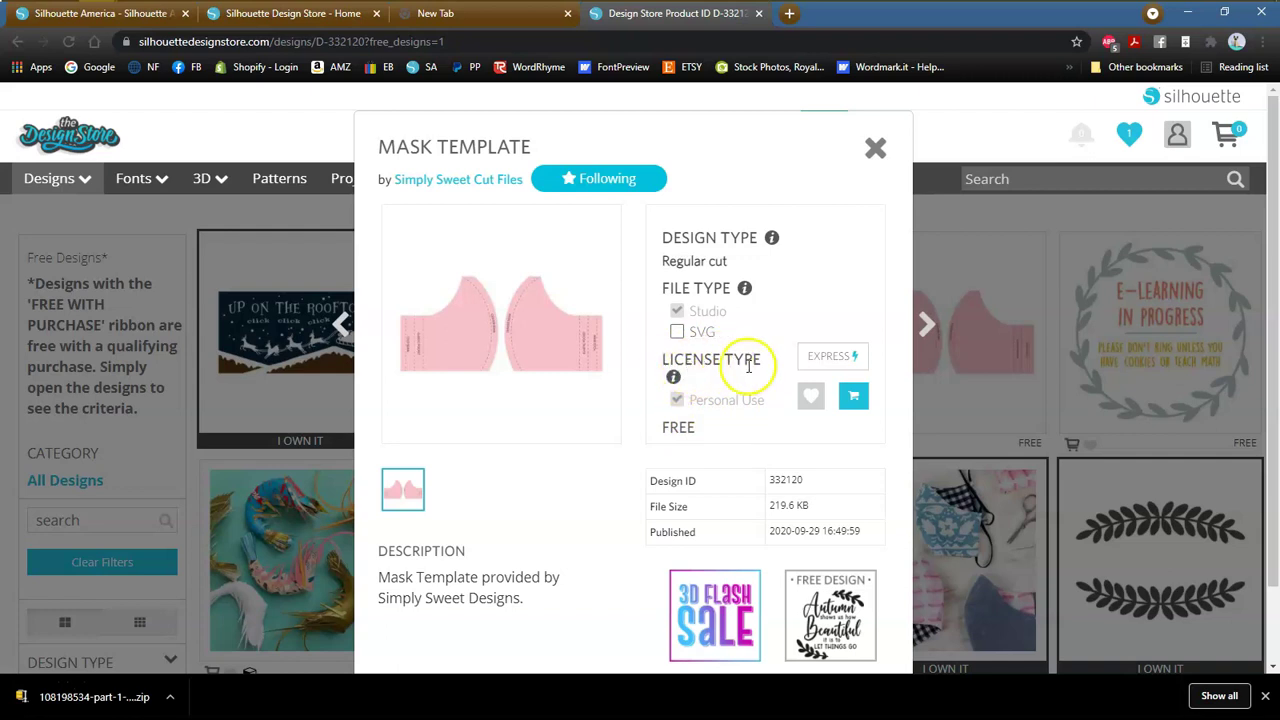
click(673, 379)
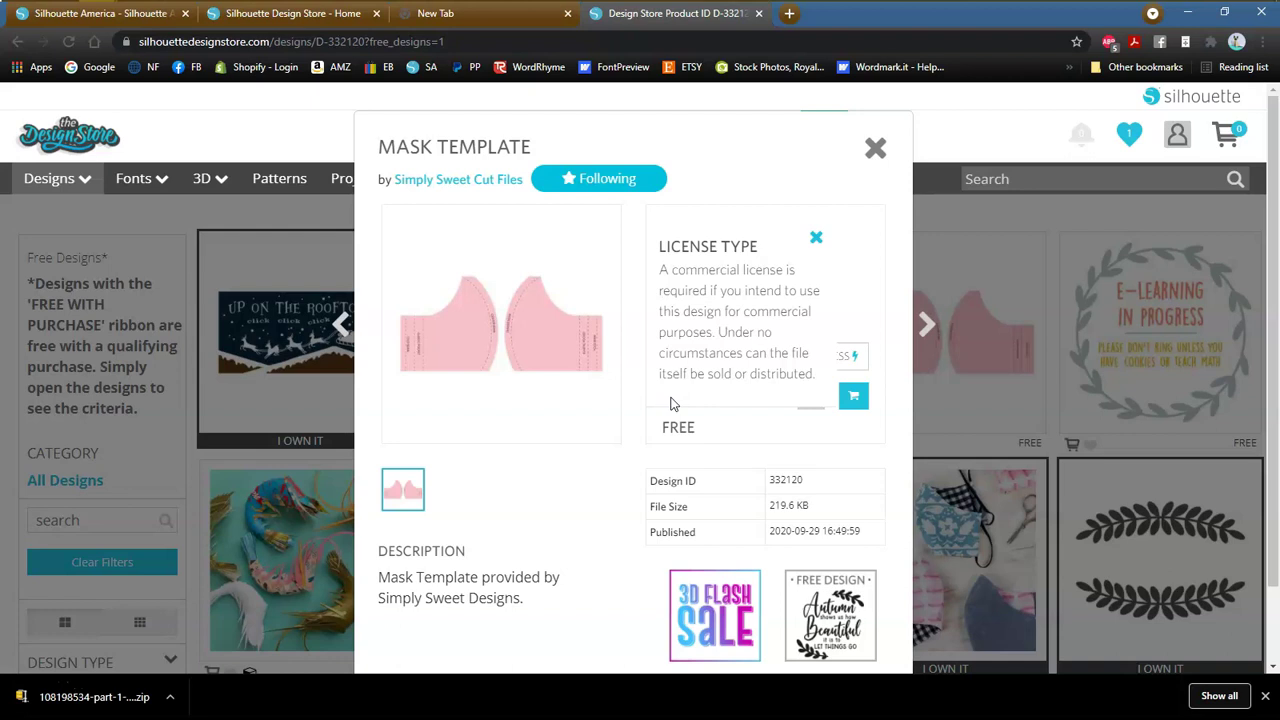
click(817, 242)
scroll(766, 415, down, 1)
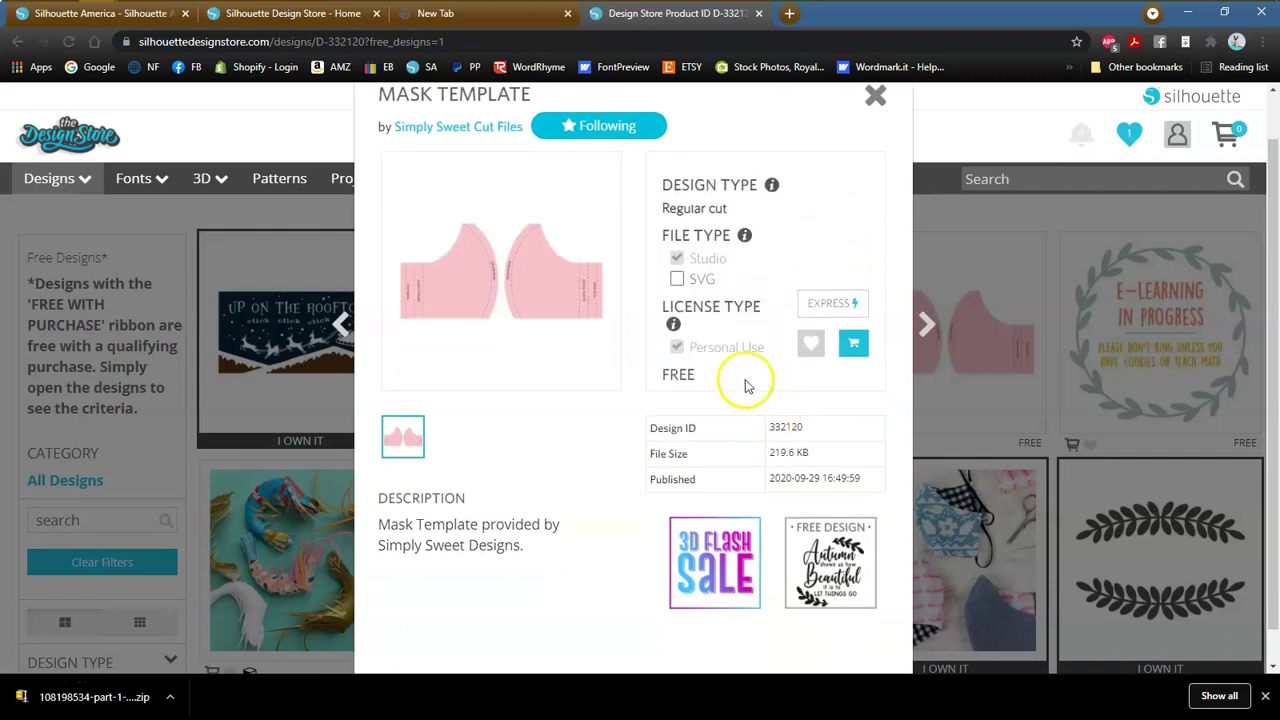
scroll(745, 385, down, 1)
scroll(617, 450, up, 1)
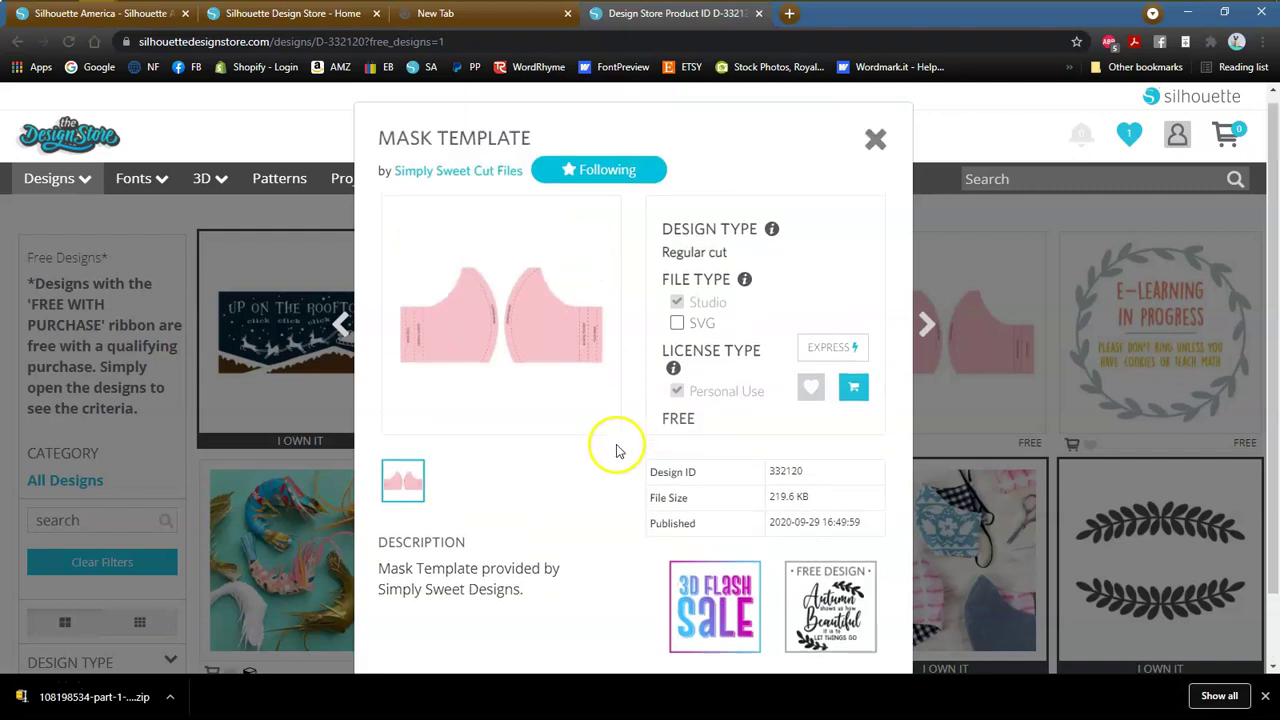
Step: Express-checkout the free Mask Template, then restore down the browser to reveal the Silhouette library
click(829, 350)
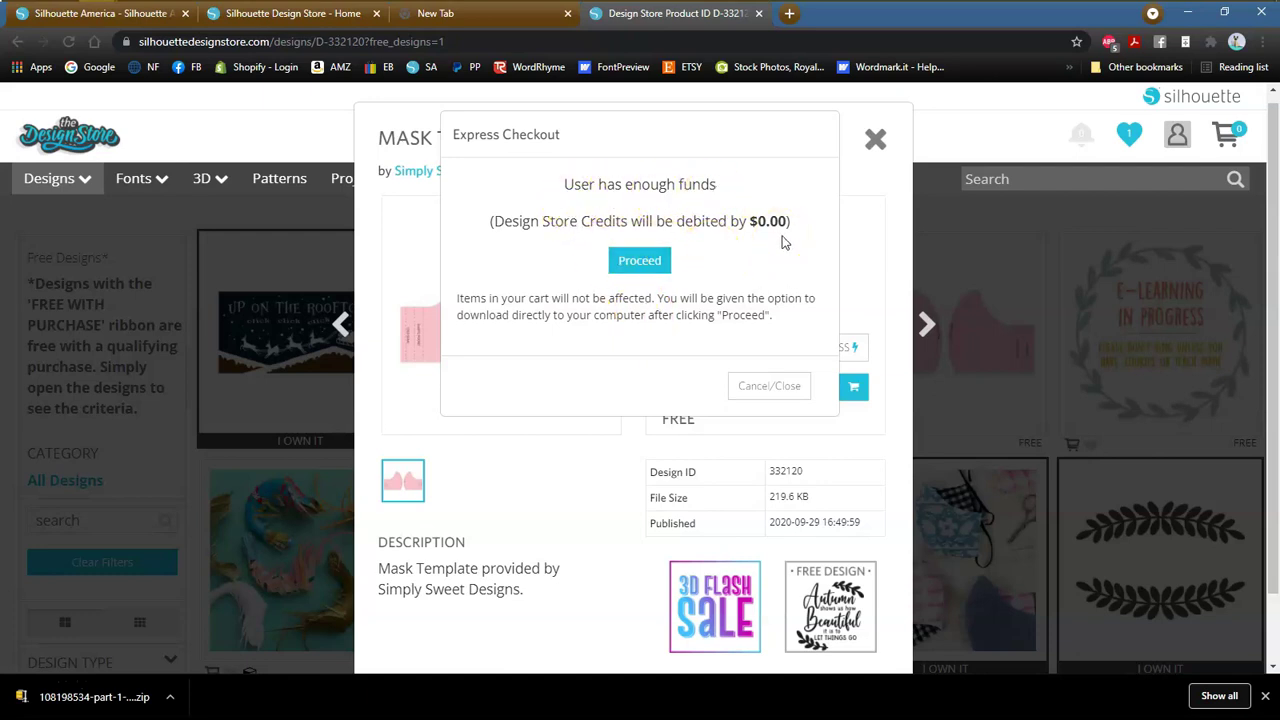
click(640, 266)
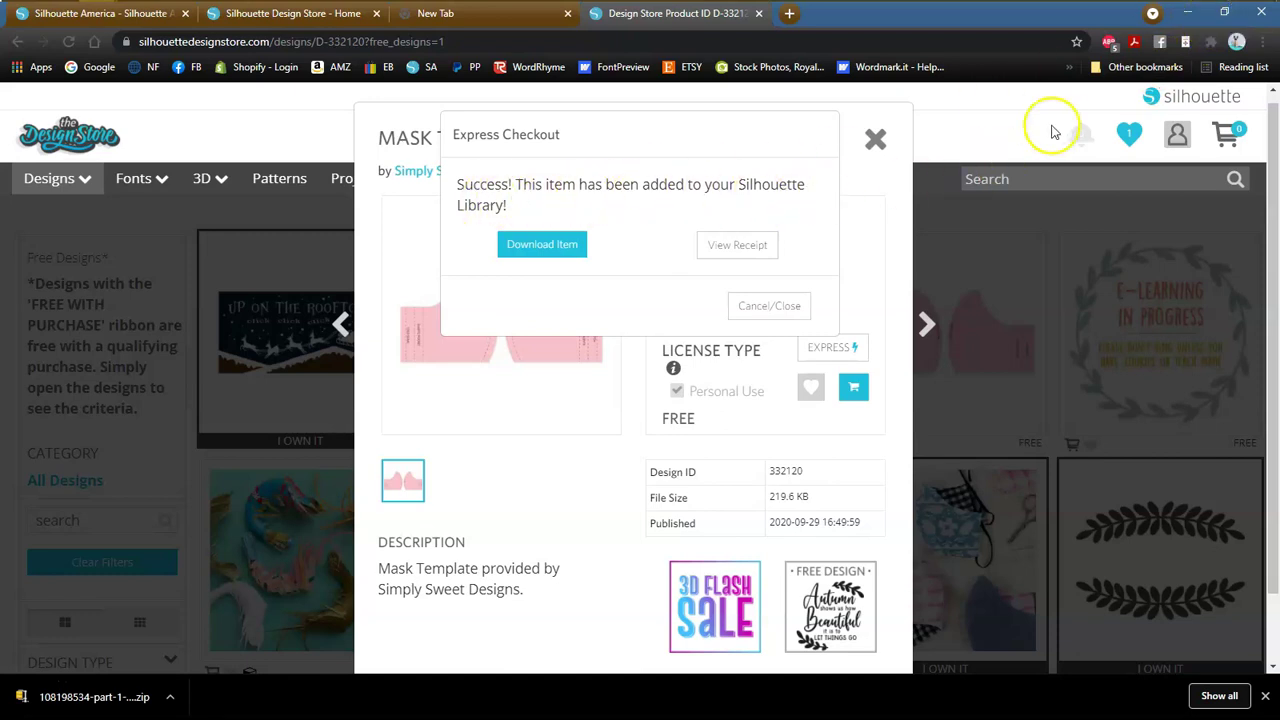
click(1225, 14)
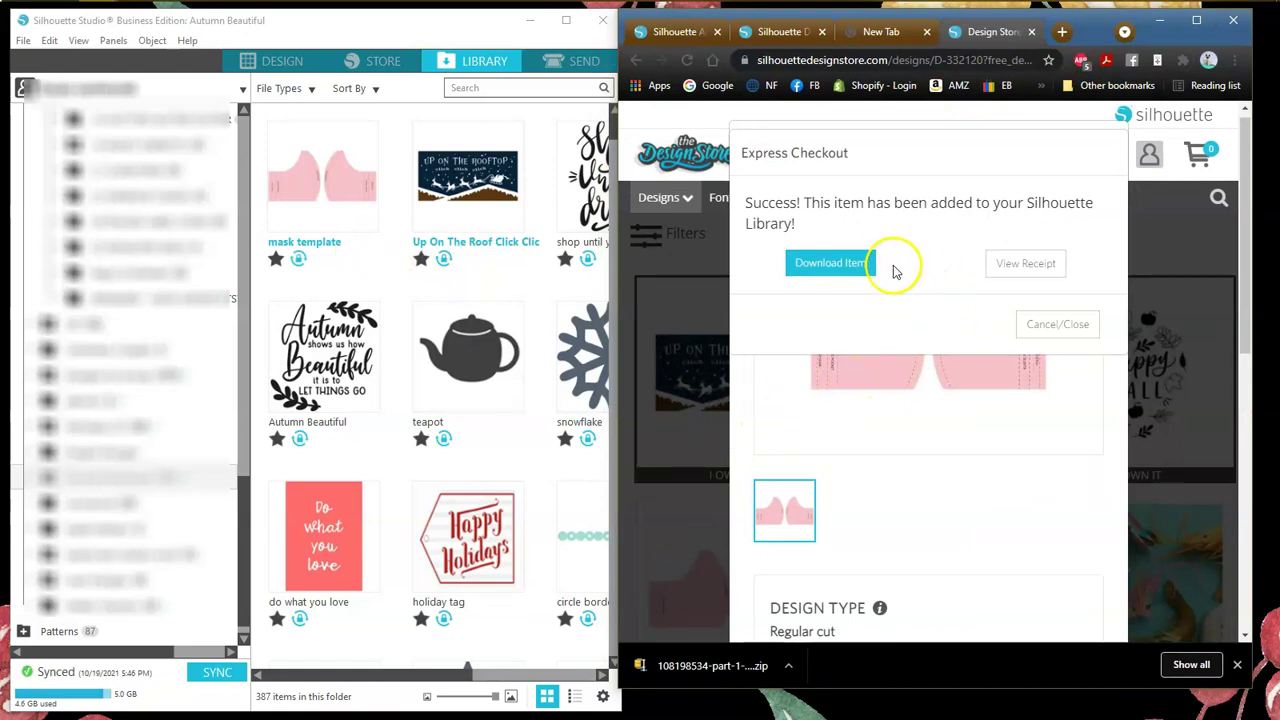
Step: Download the Mask Template order's zip, save it to WORKING DISK (D:), and close Chrome
click(830, 263)
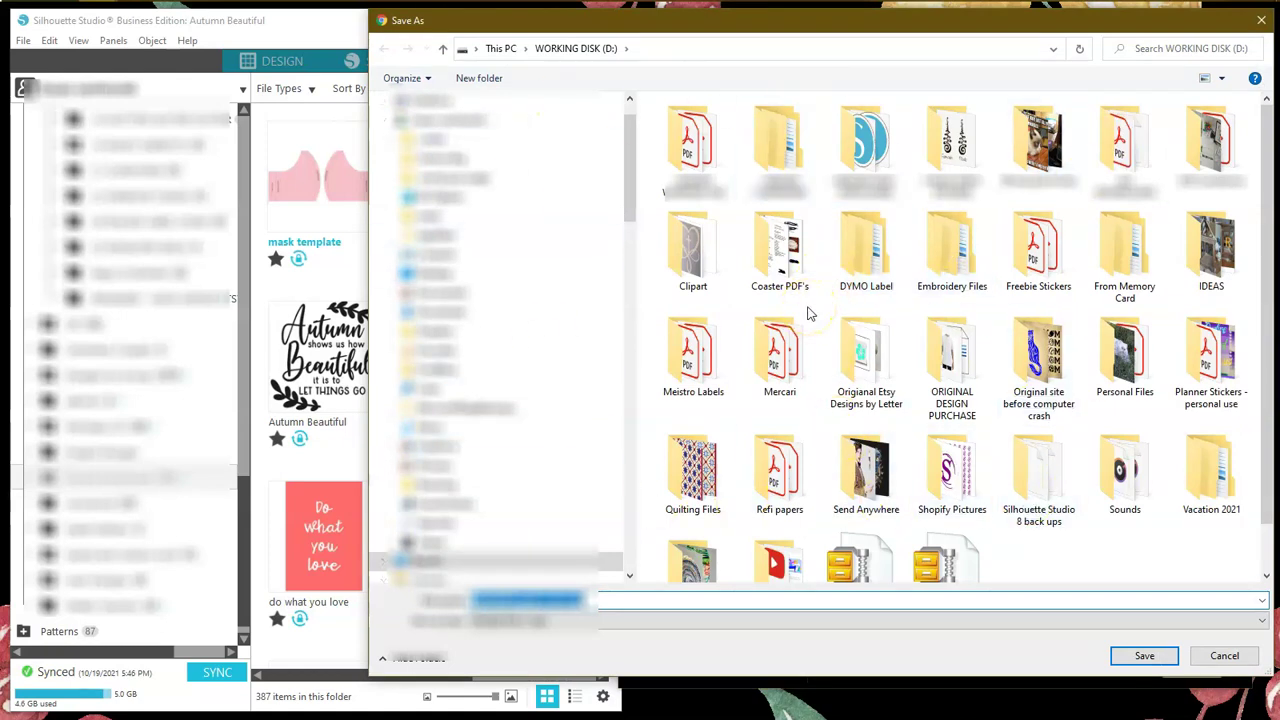
click(515, 598)
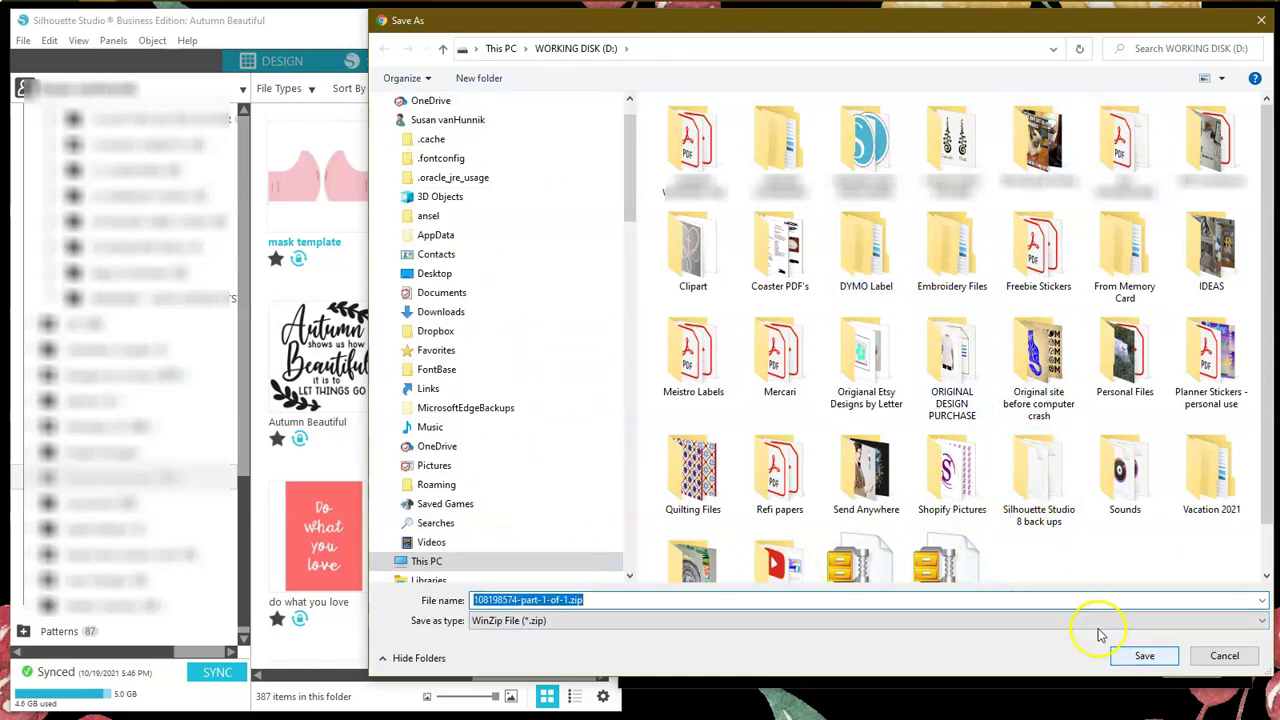
click(1142, 657)
click(1118, 532)
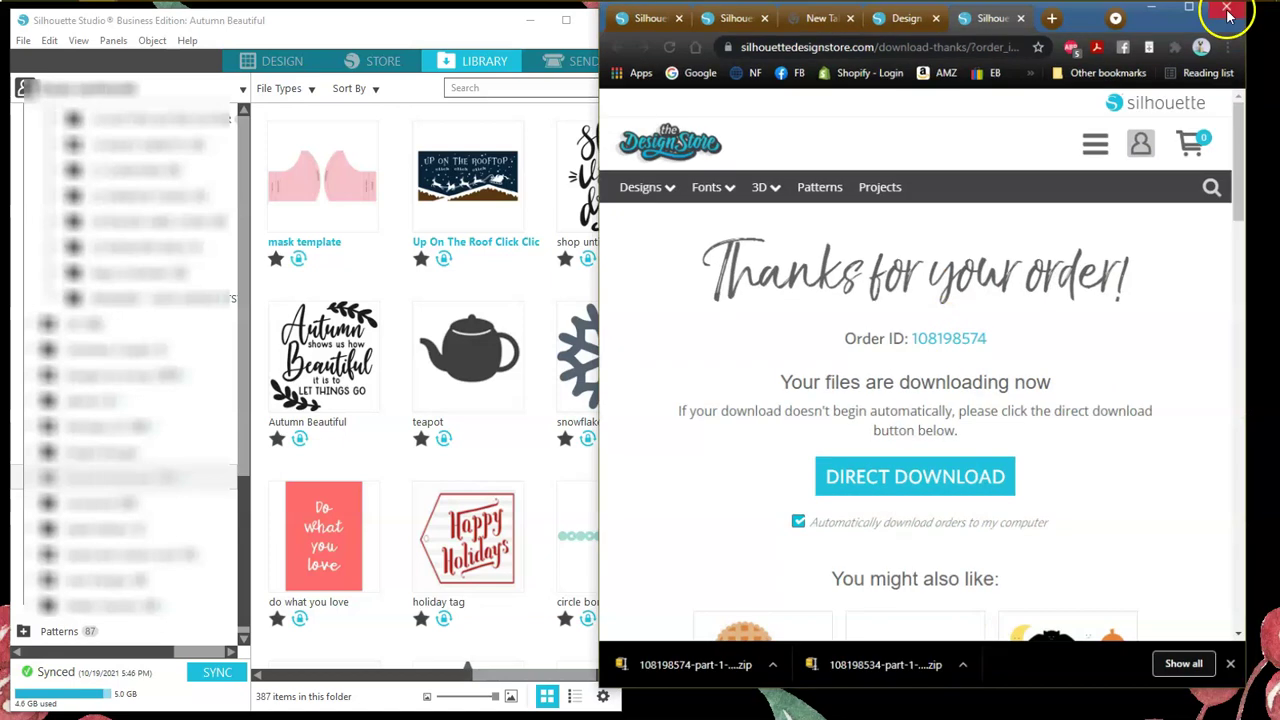
drag(1084, 24, 1279, 24)
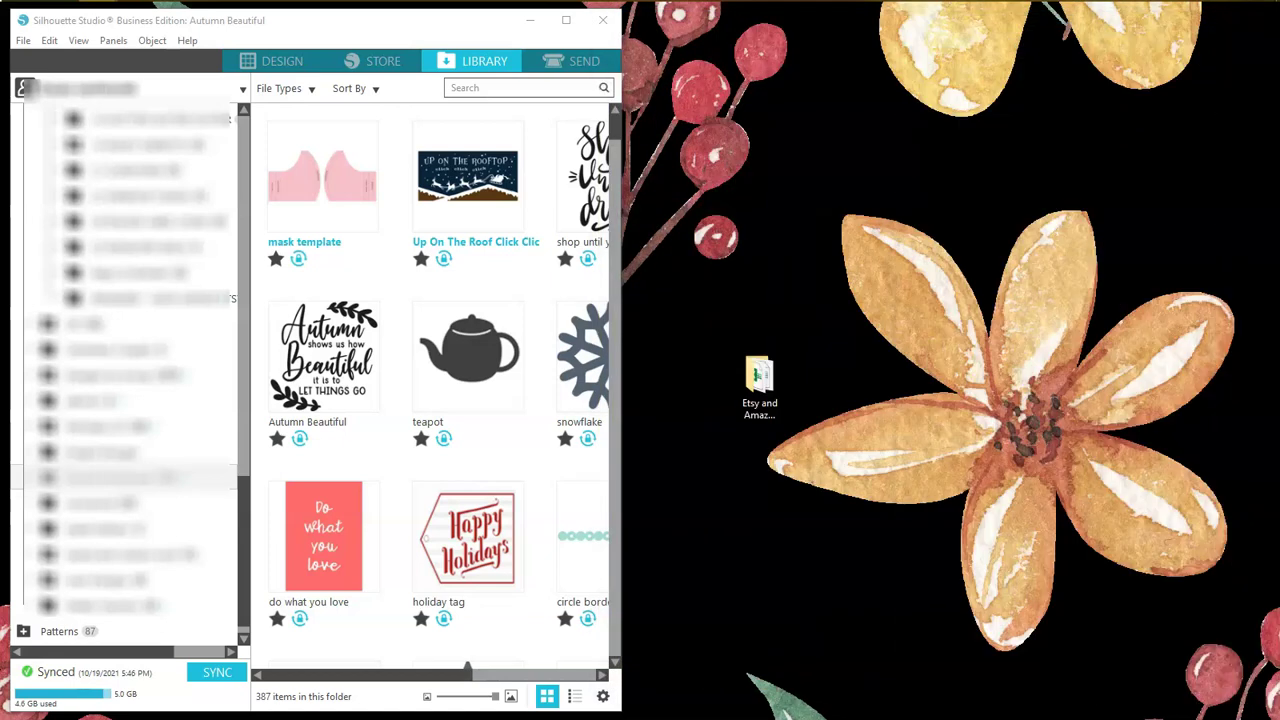
Step: Maximize the Silhouette Studio window to show the 387-item library with 'mask template' first
click(566, 20)
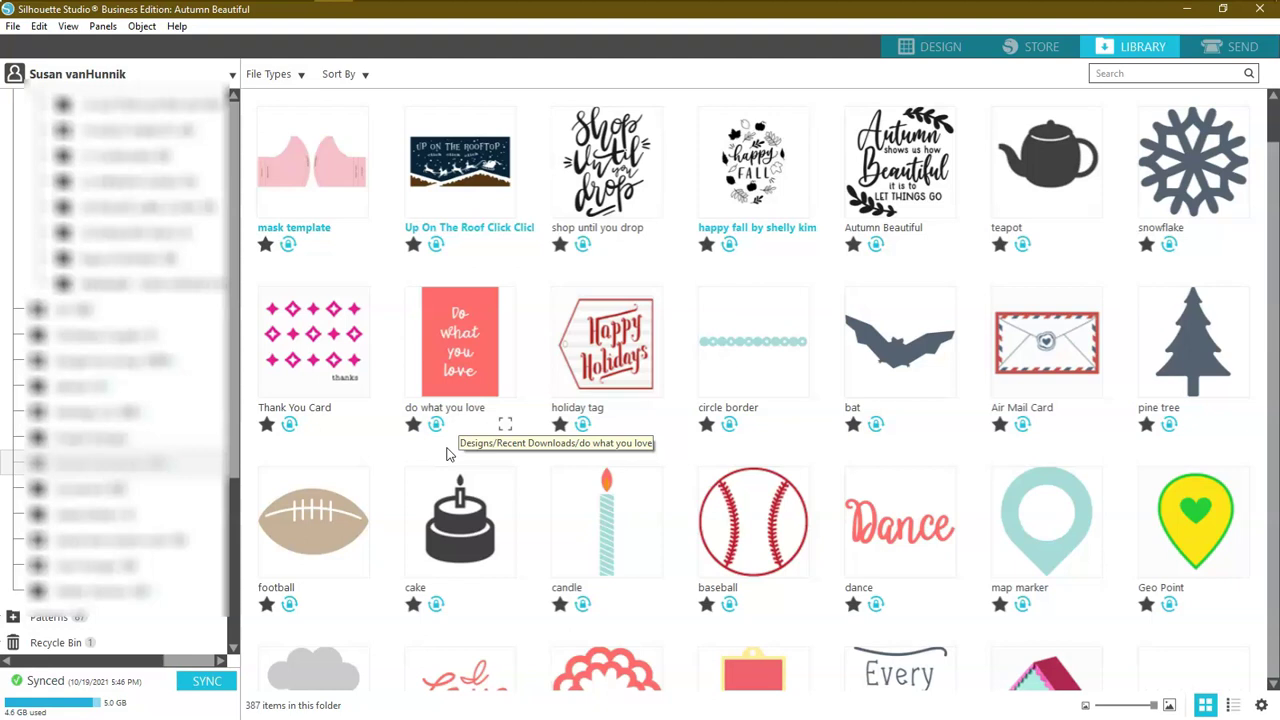
Step: Open 'mask template' from its library thumbnail menu onto a design tab and exit the stray empty text box
right_click(328, 163)
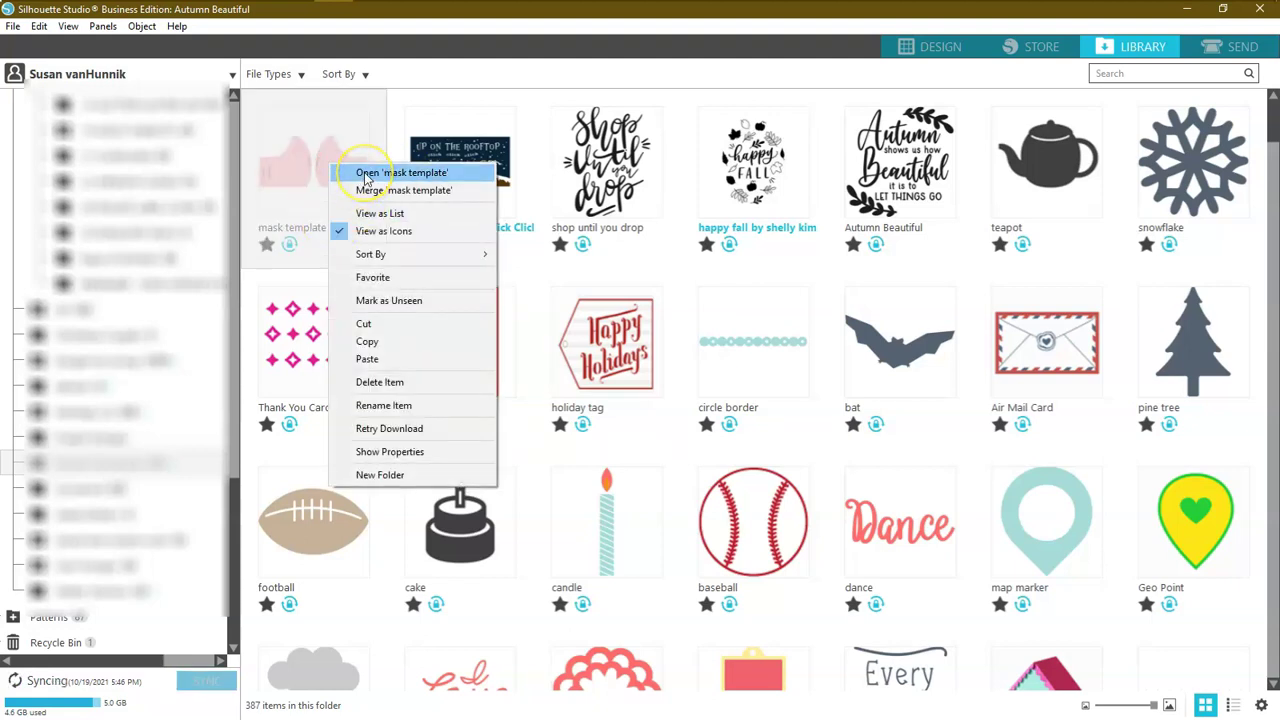
click(366, 173)
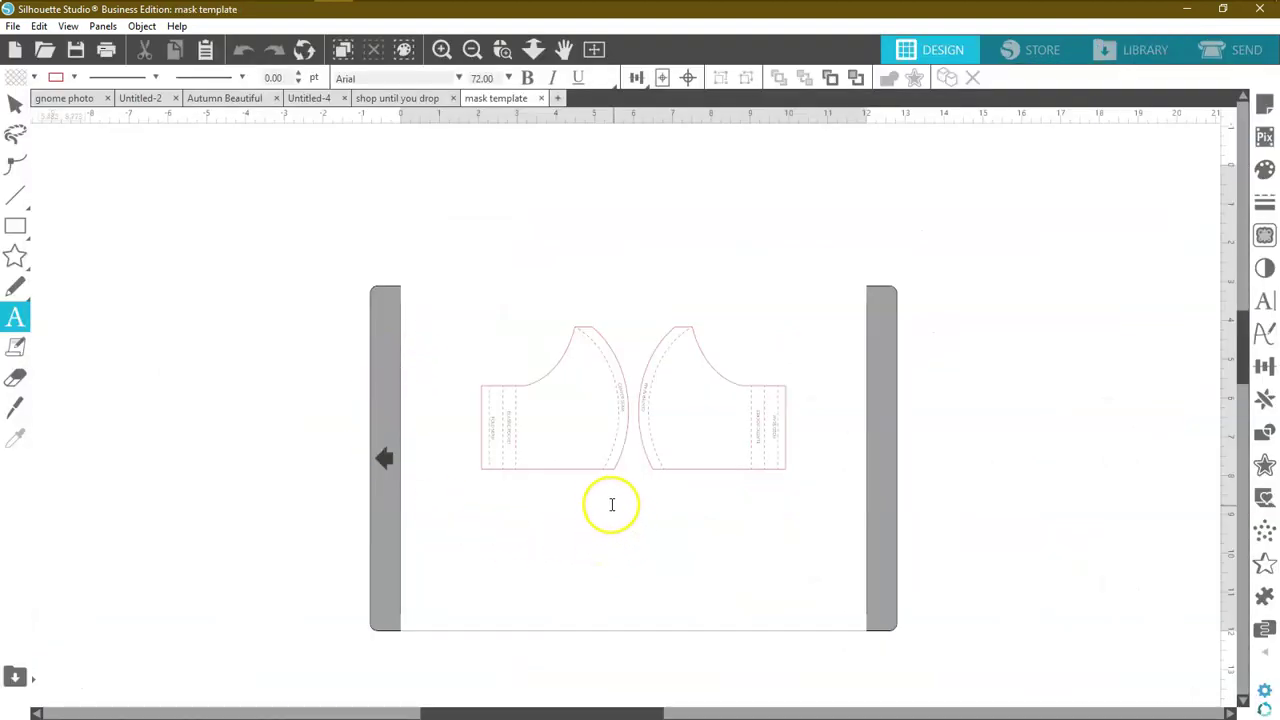
click(930, 437)
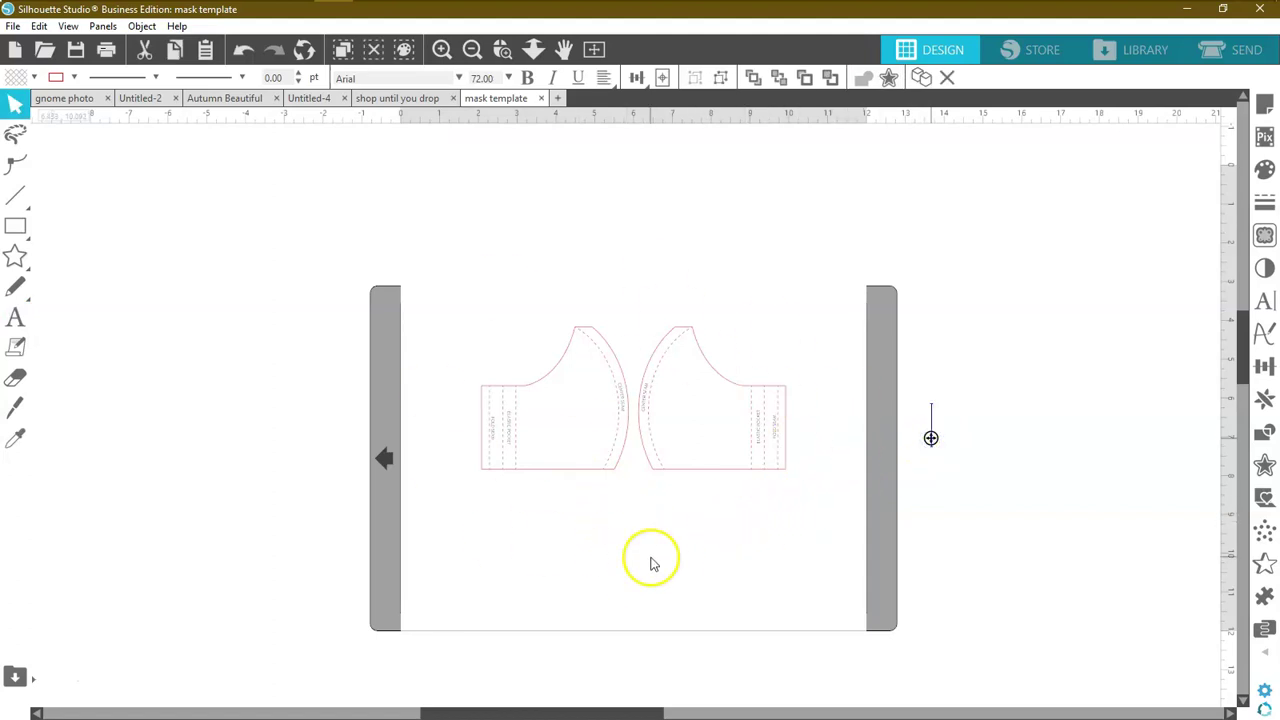
click(308, 375)
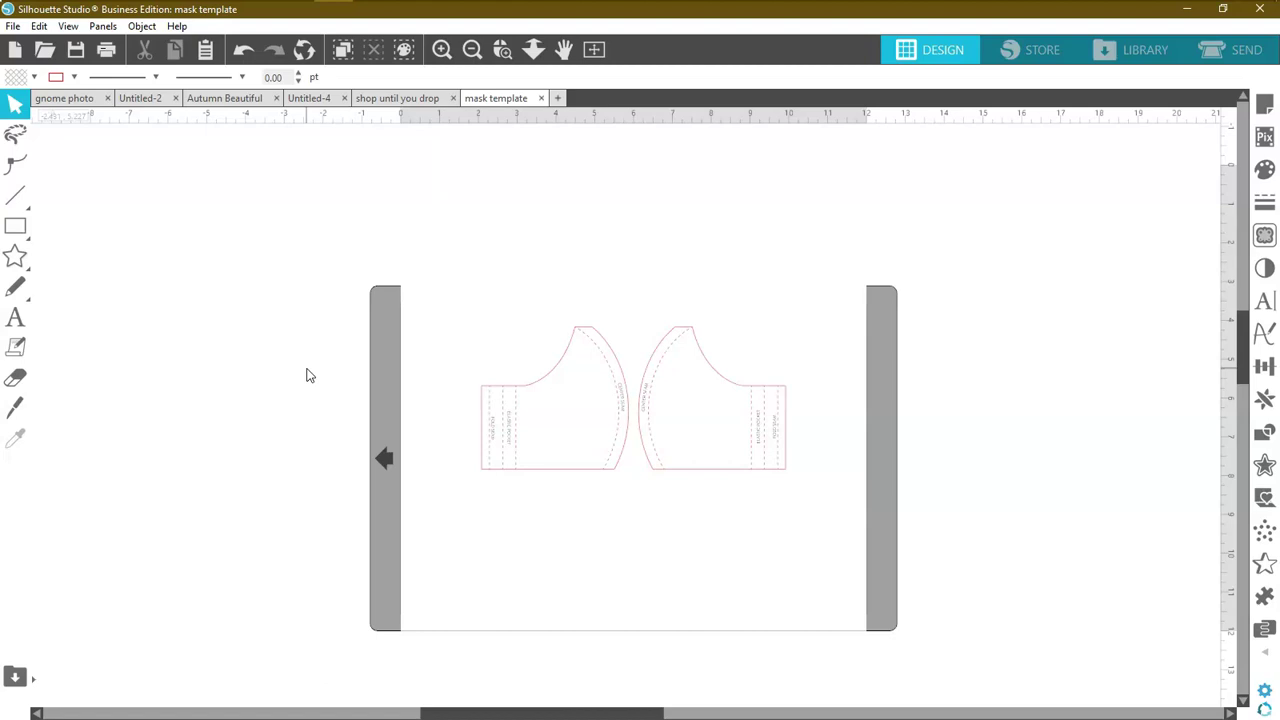
click(297, 375)
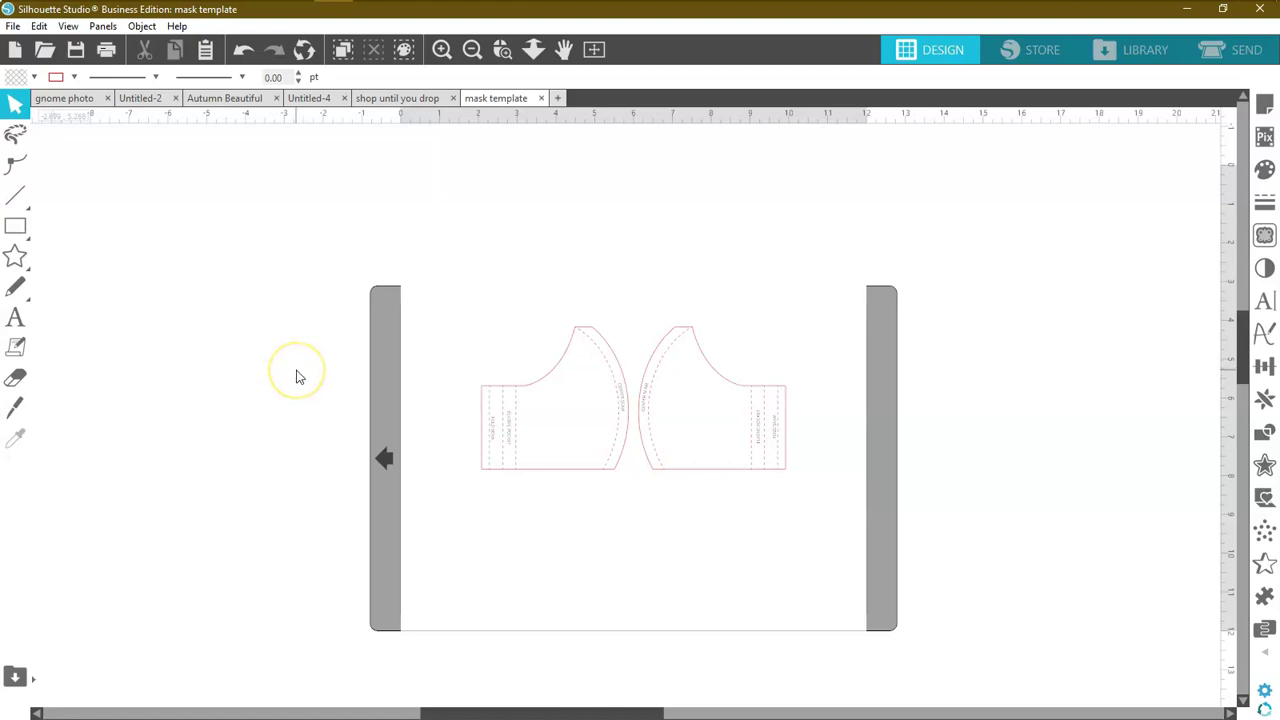